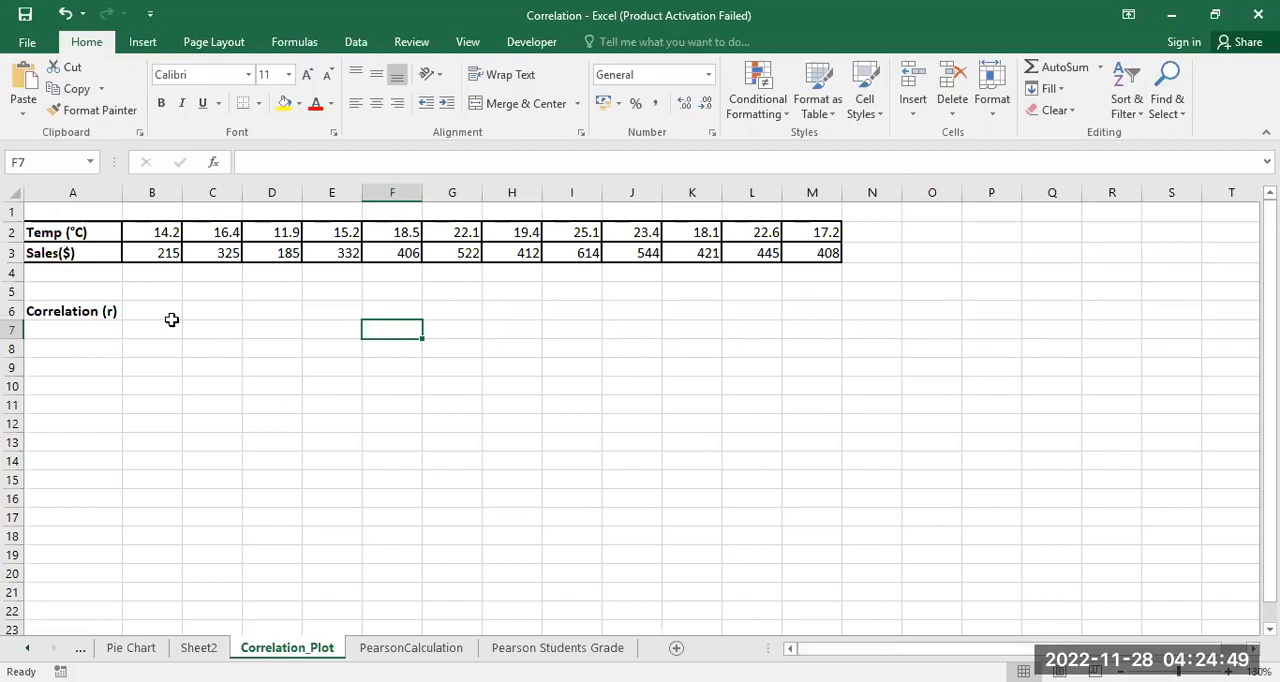
click(76, 231)
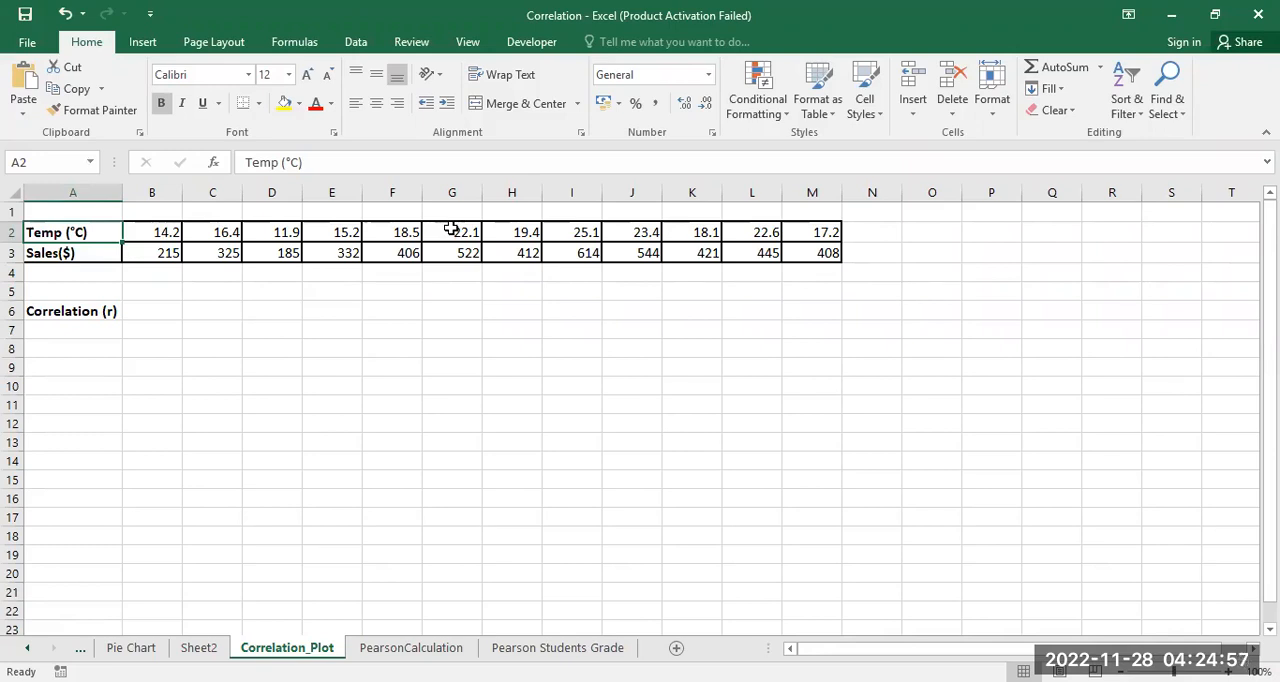
click(66, 253)
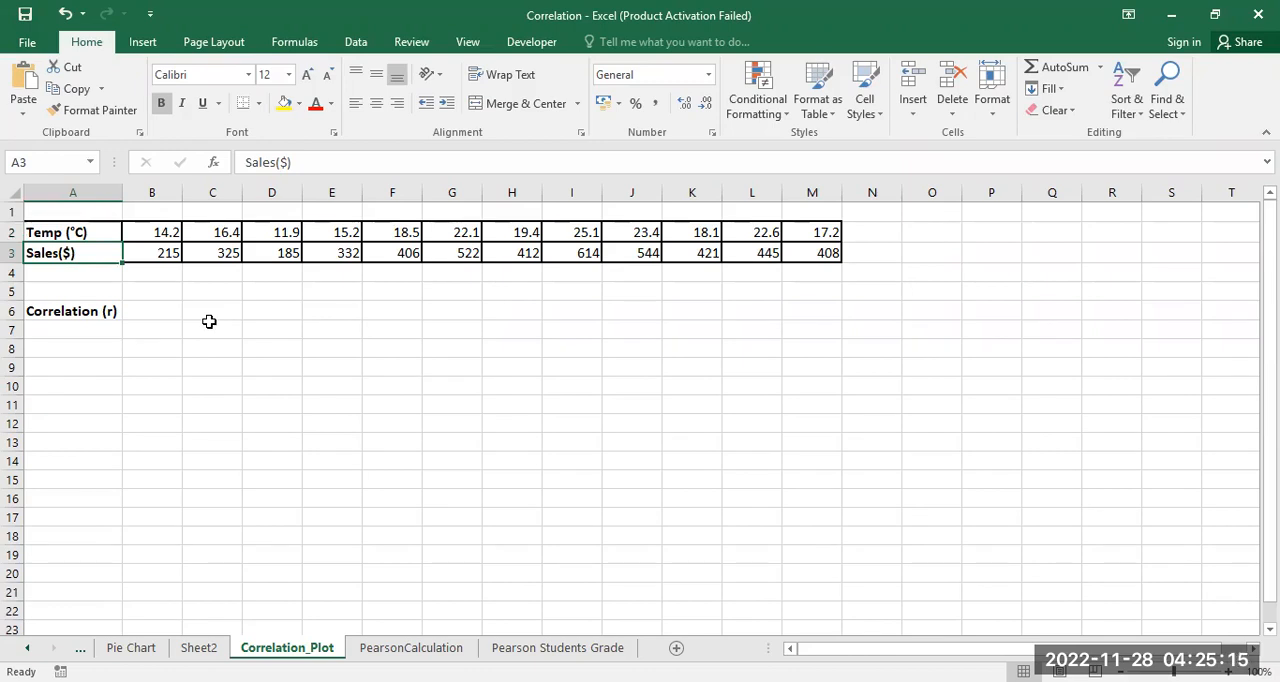
click(151, 232)
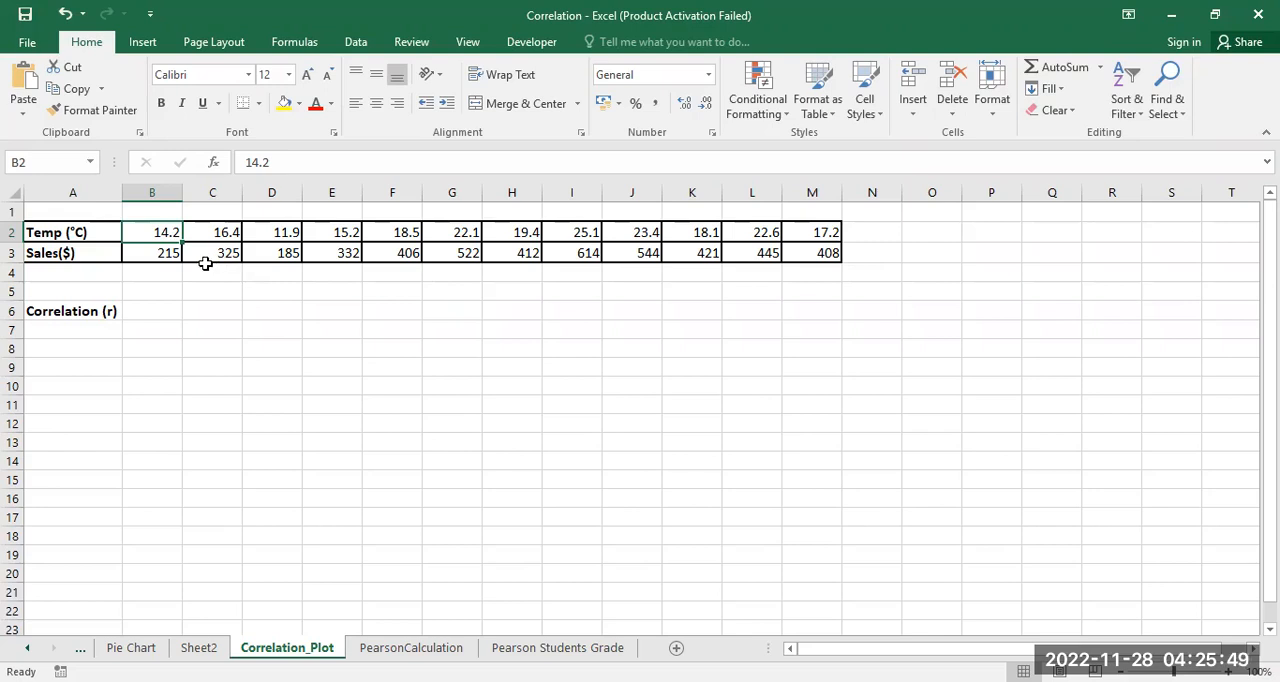
Step: Insert a markers-only scatter chart from the temperature and sales data in A2:M3
click(72, 233)
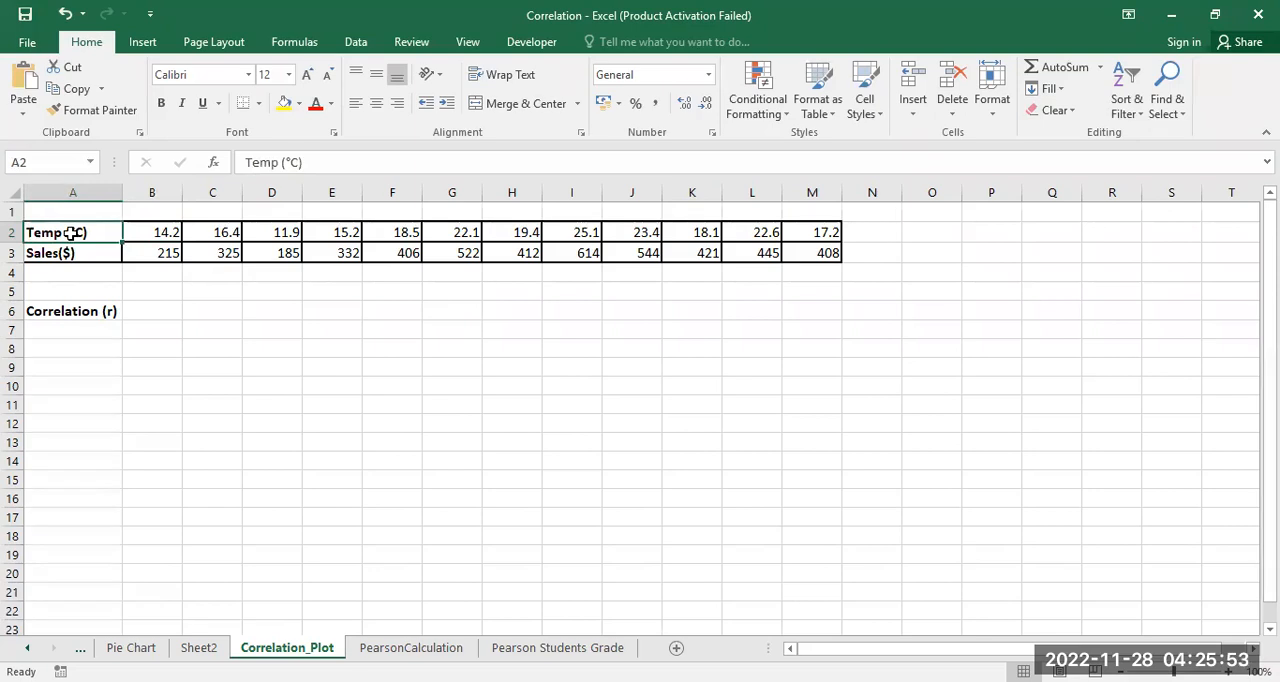
drag(75, 233, 815, 256)
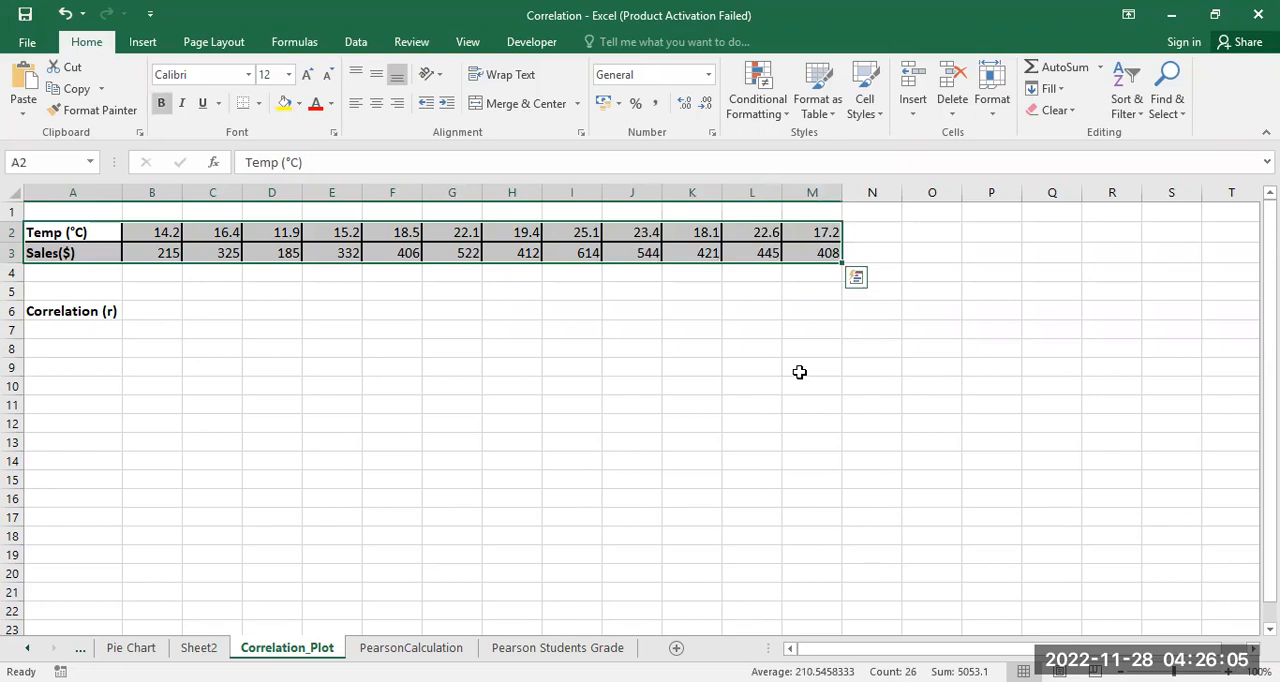
click(145, 45)
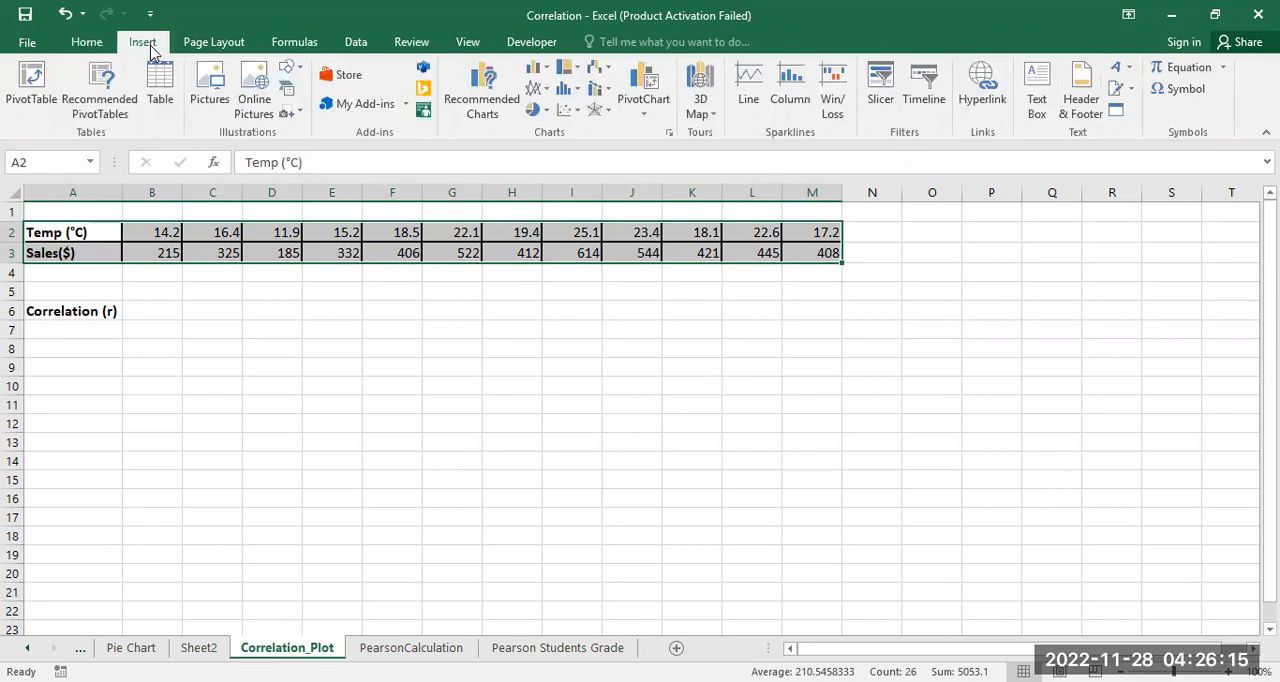
click(563, 115)
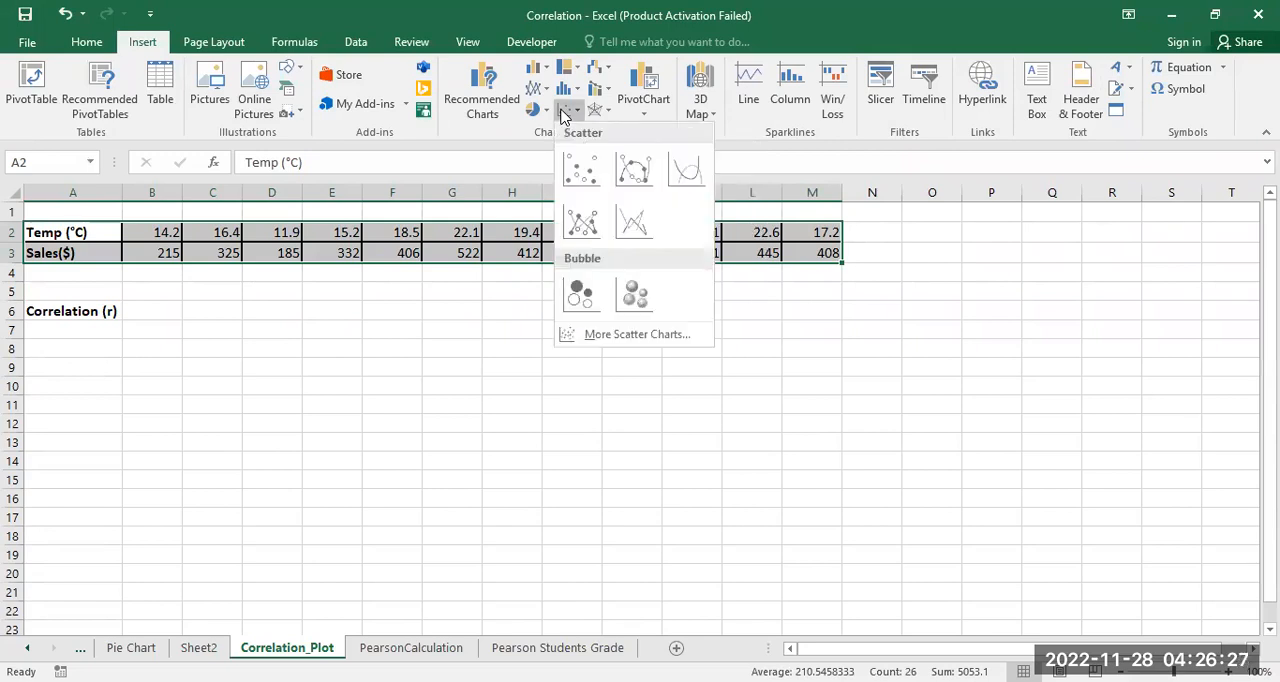
click(580, 174)
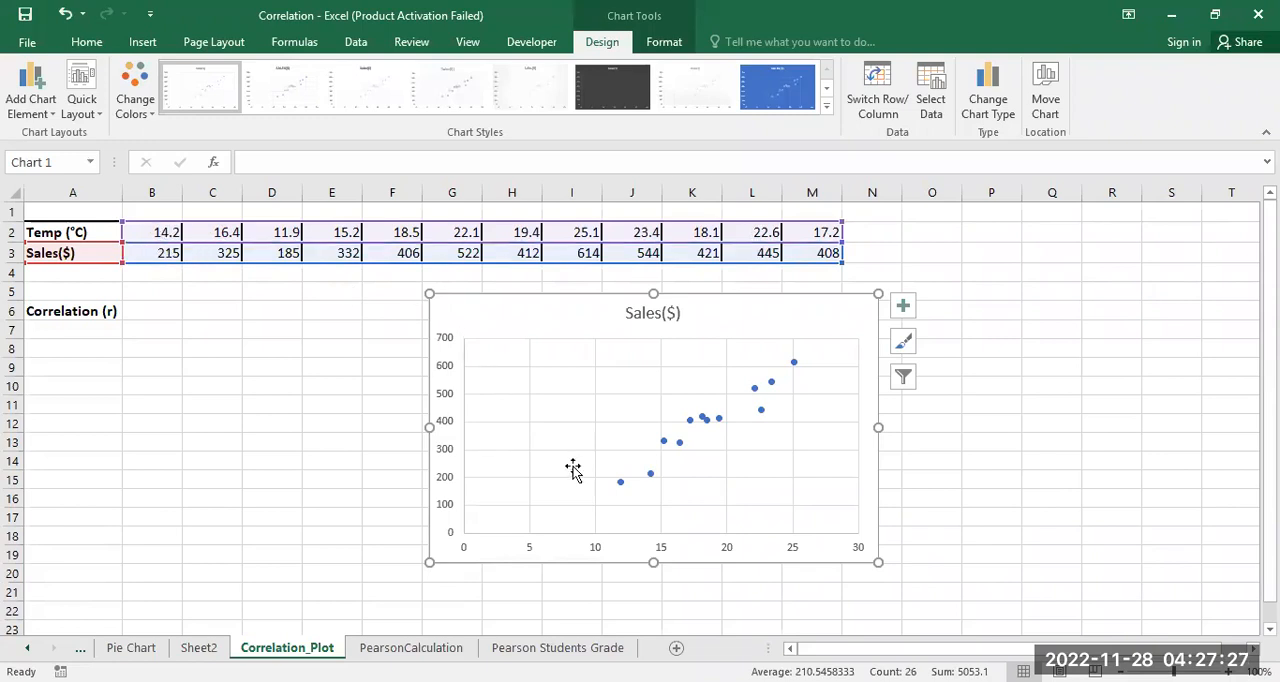
Step: Set the minimum bound of the chart's horizontal axis to 14.2
right_click(636, 540)
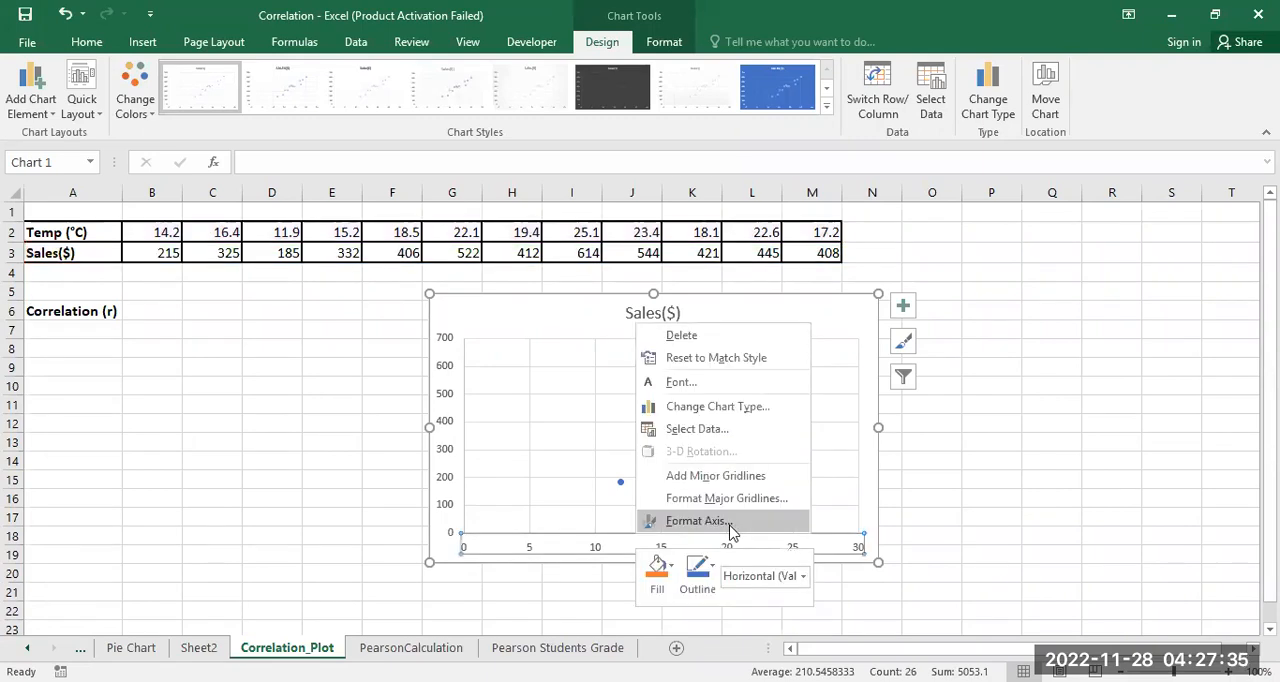
click(697, 521)
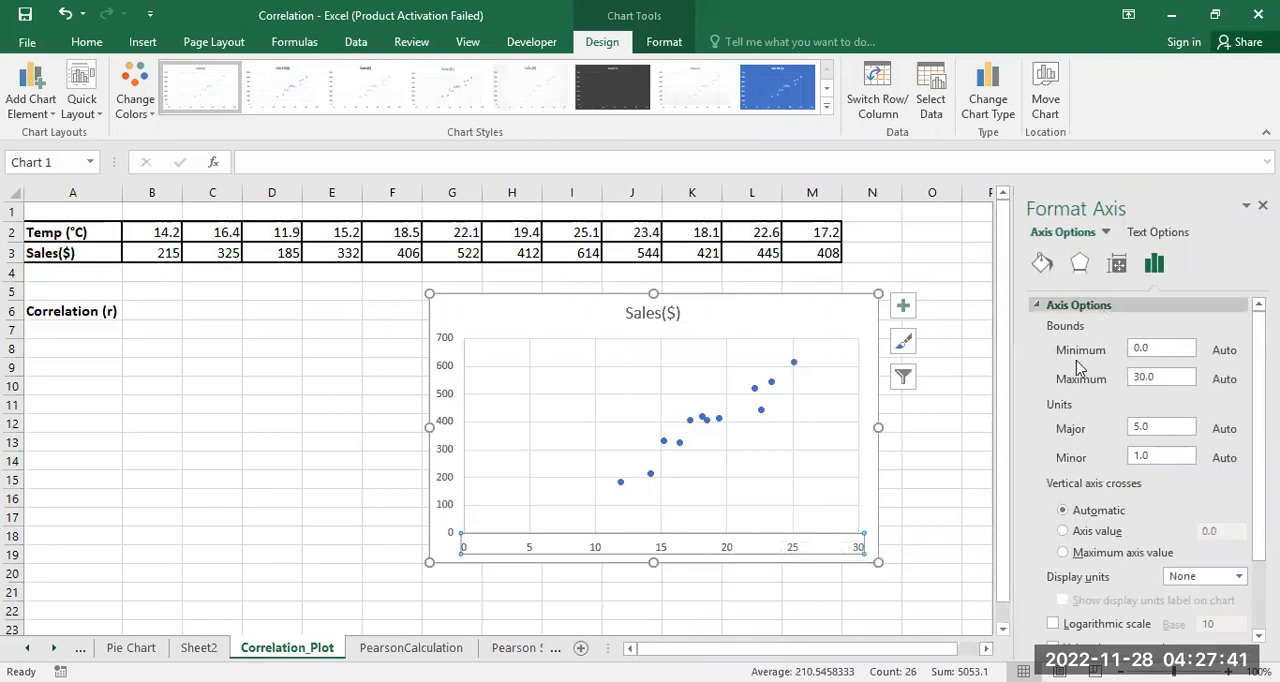
drag(1172, 352, 1117, 360)
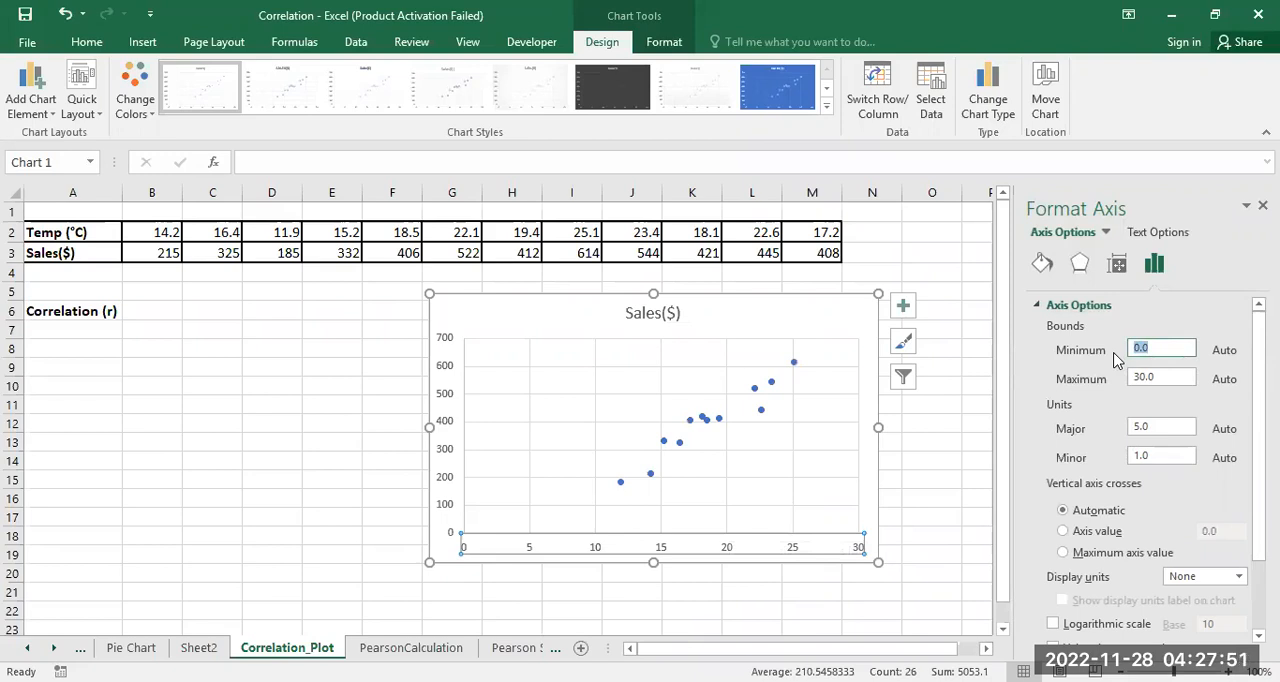
text(14.2)
key(Return)
click(958, 407)
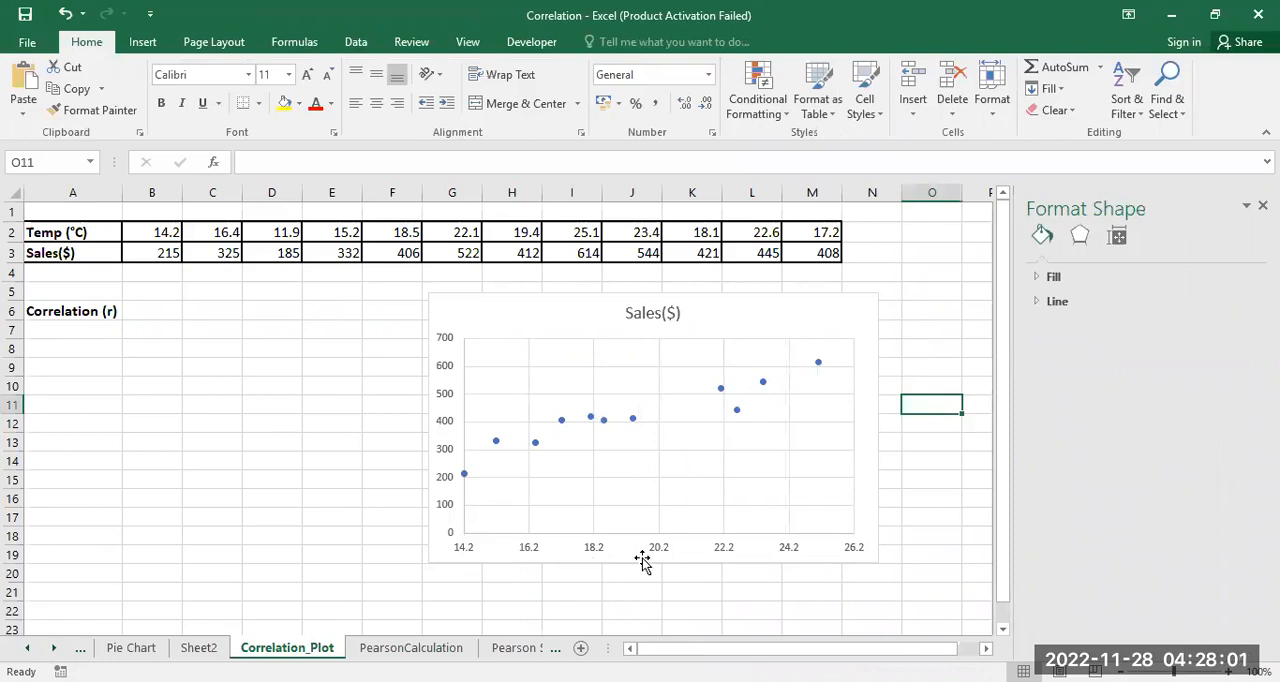
click(459, 509)
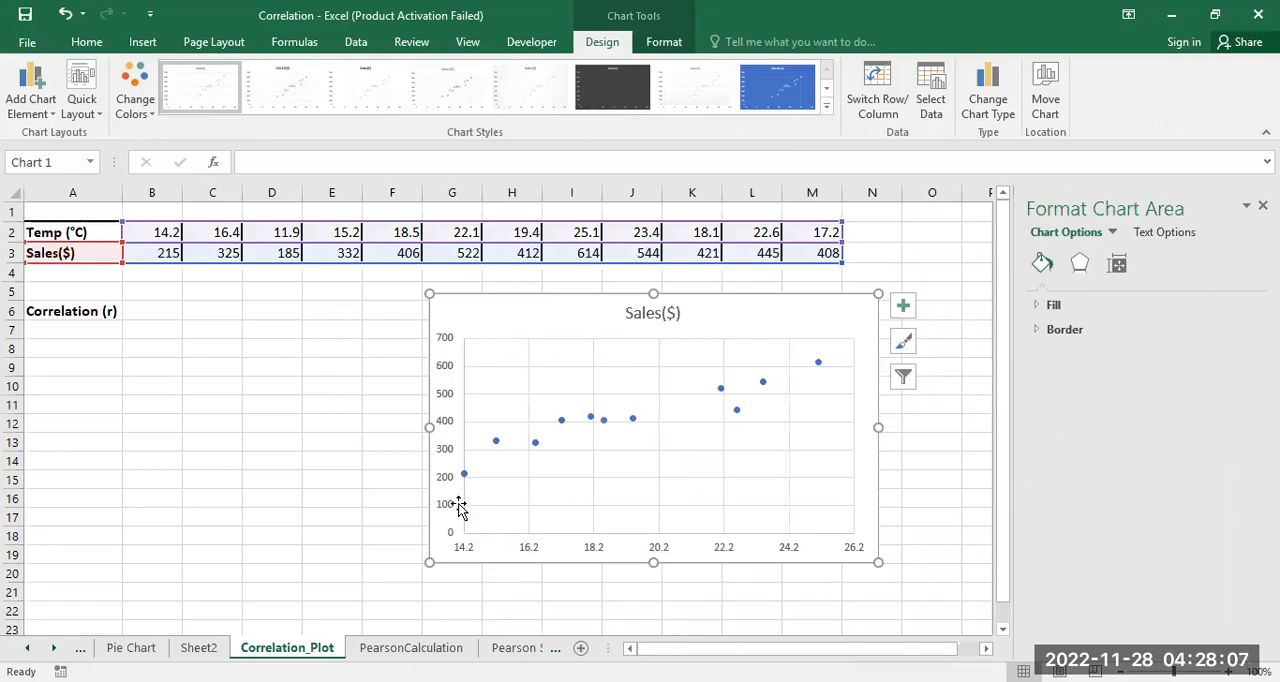
right_click(459, 509)
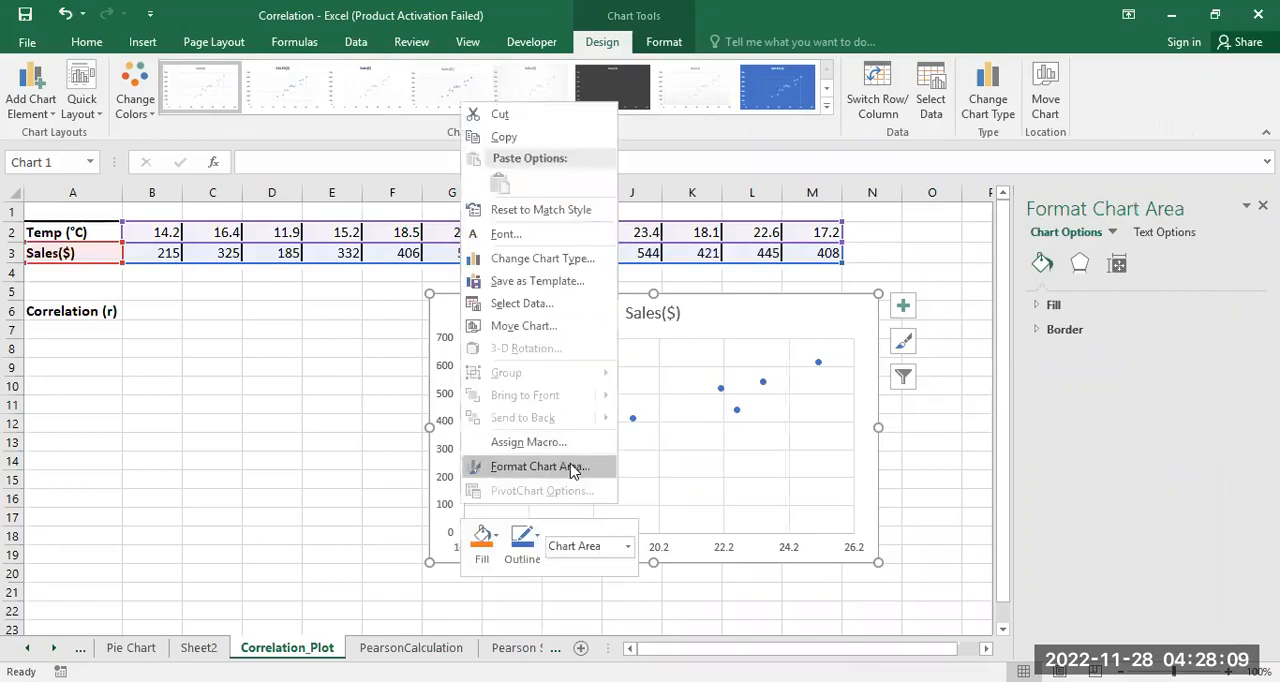
click(465, 452)
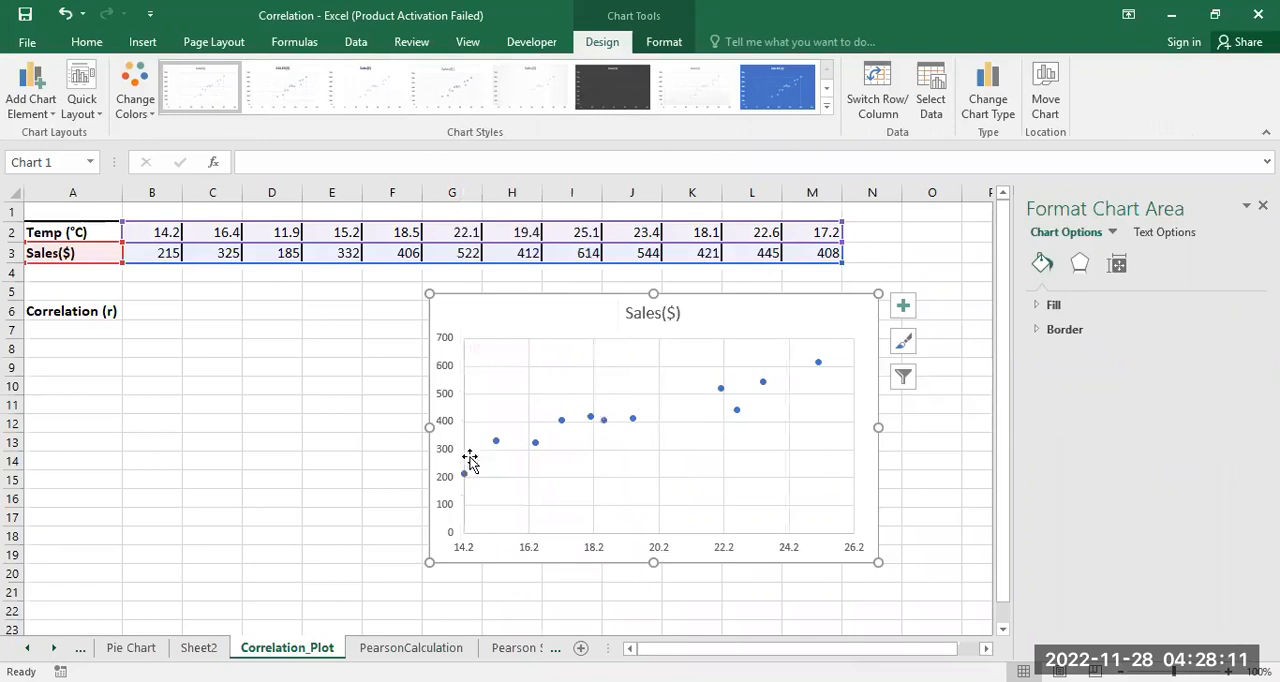
Step: Set the minimum bound of the chart's vertical axis to 215
click(449, 423)
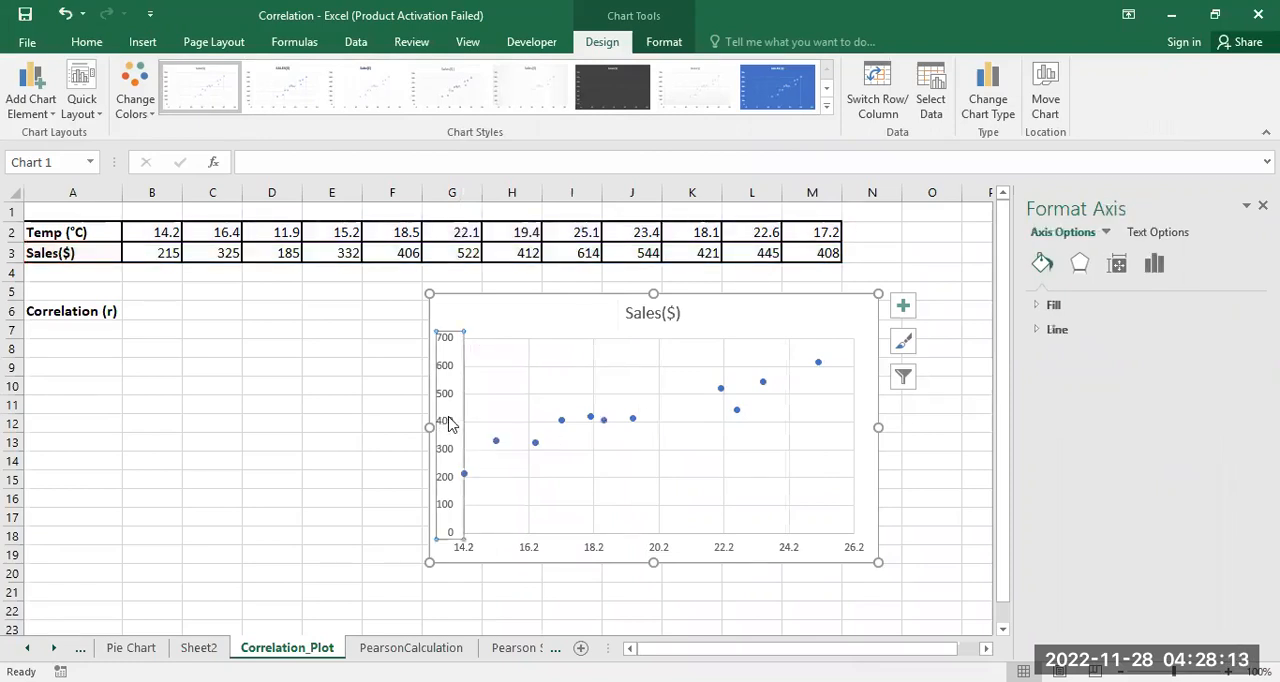
right_click(448, 420)
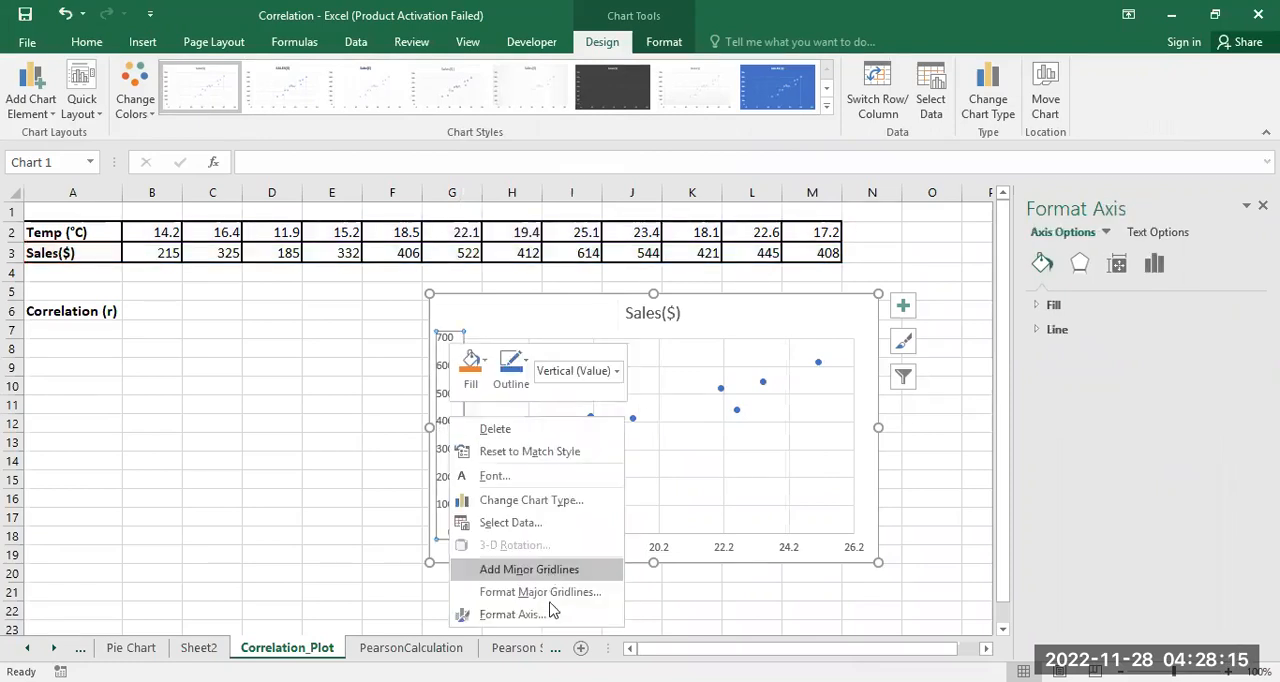
click(512, 614)
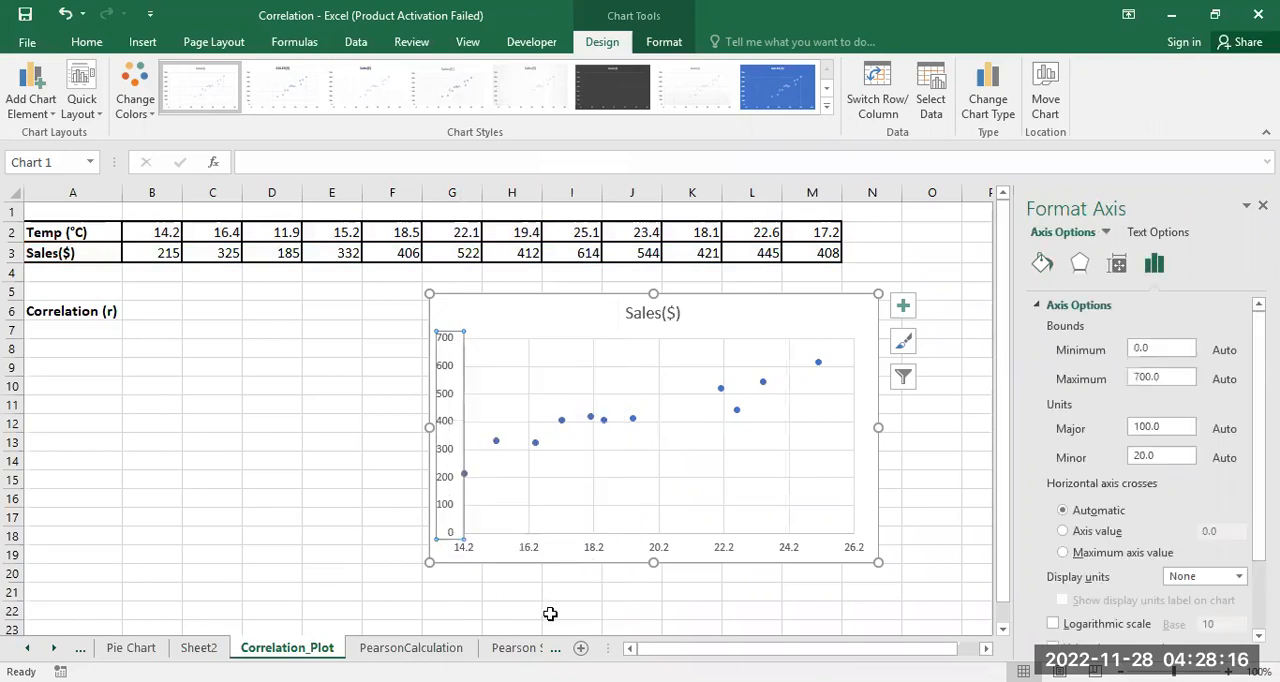
click(1163, 347)
key(BackSpace)
key(BackSpace)
key(BackSpace)
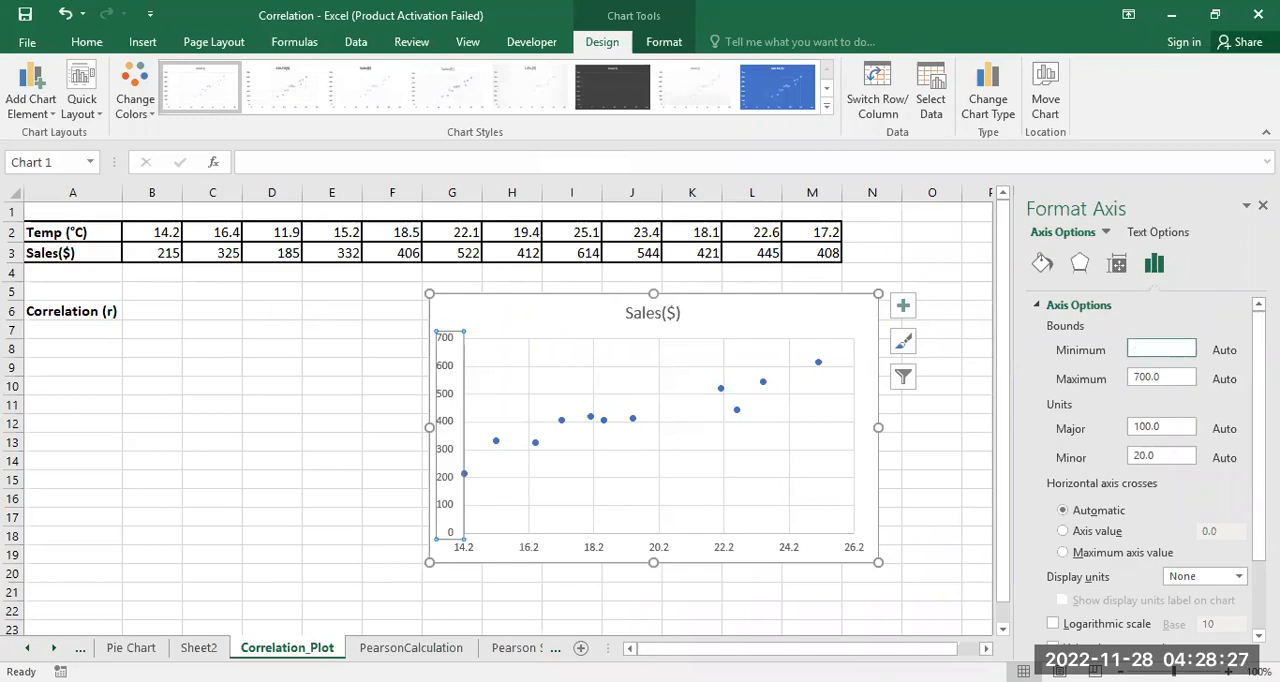
text(215)
click(925, 425)
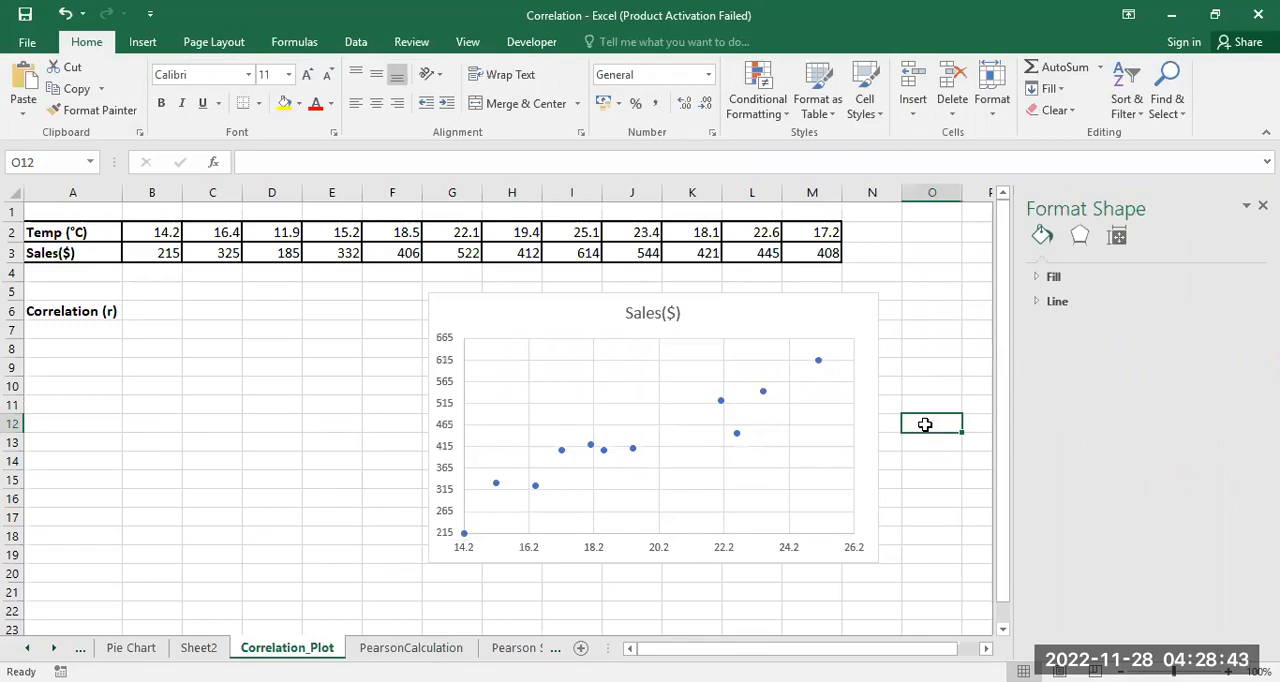
Step: Add axis titles to the scatter chart
click(412, 441)
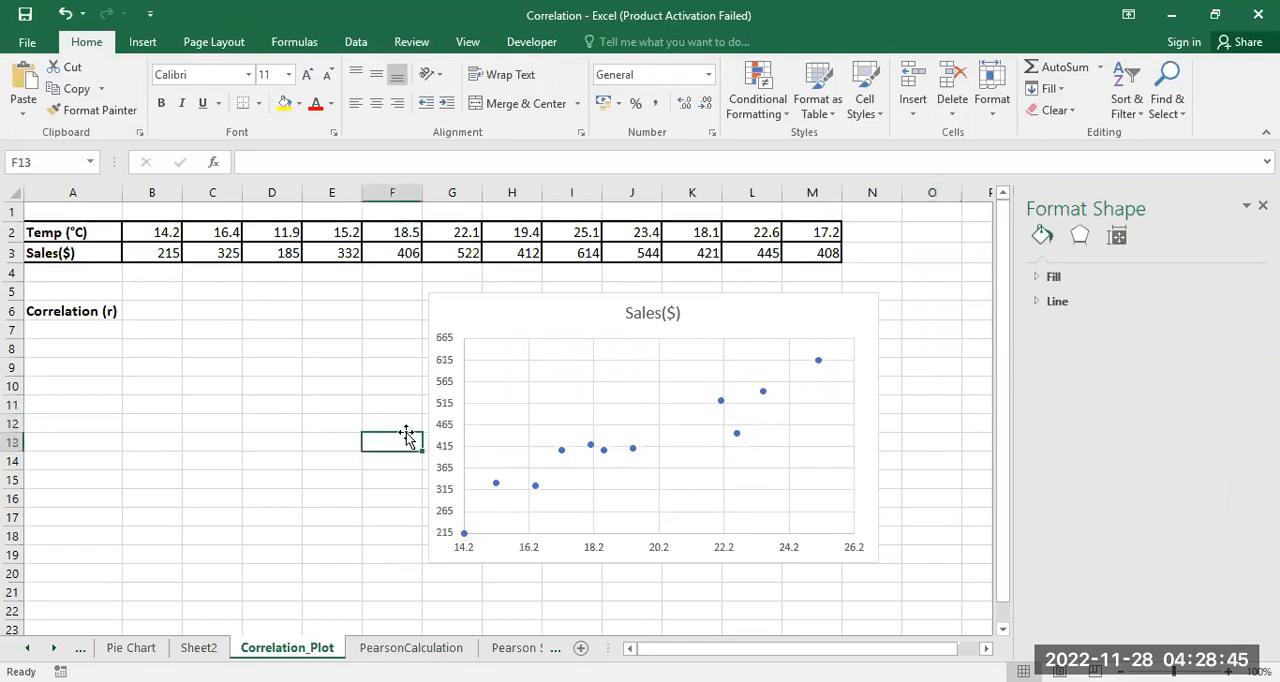
click(530, 455)
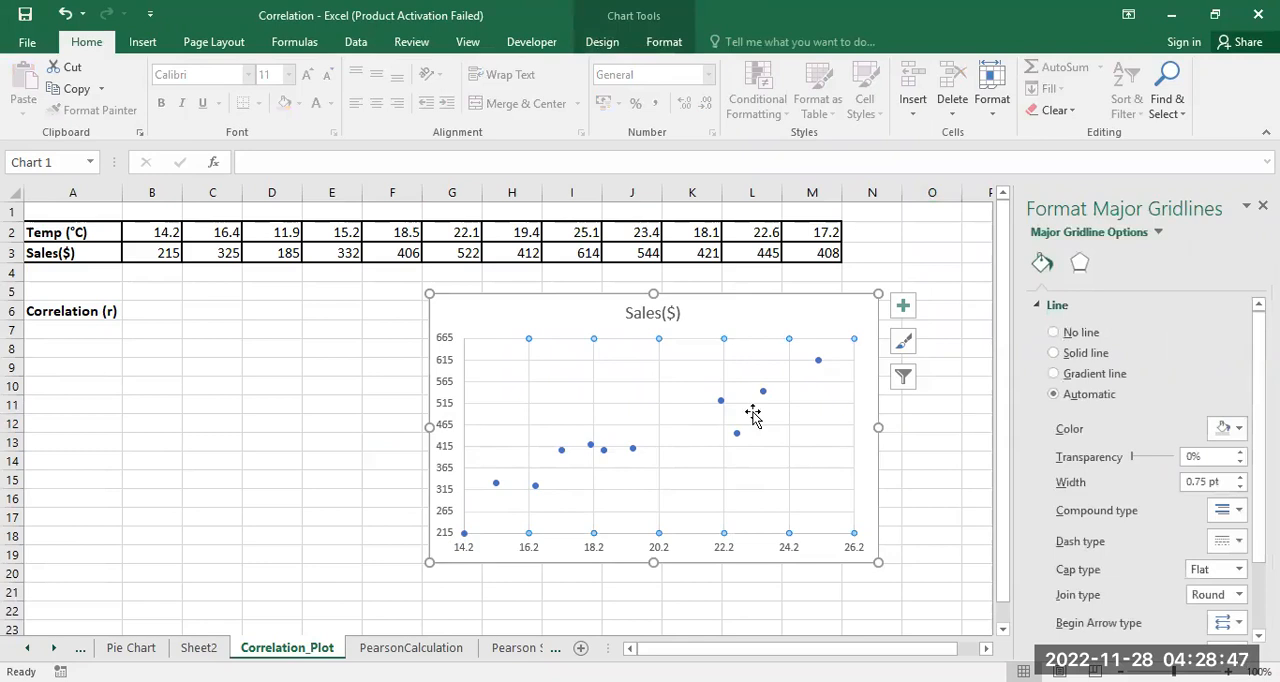
click(903, 307)
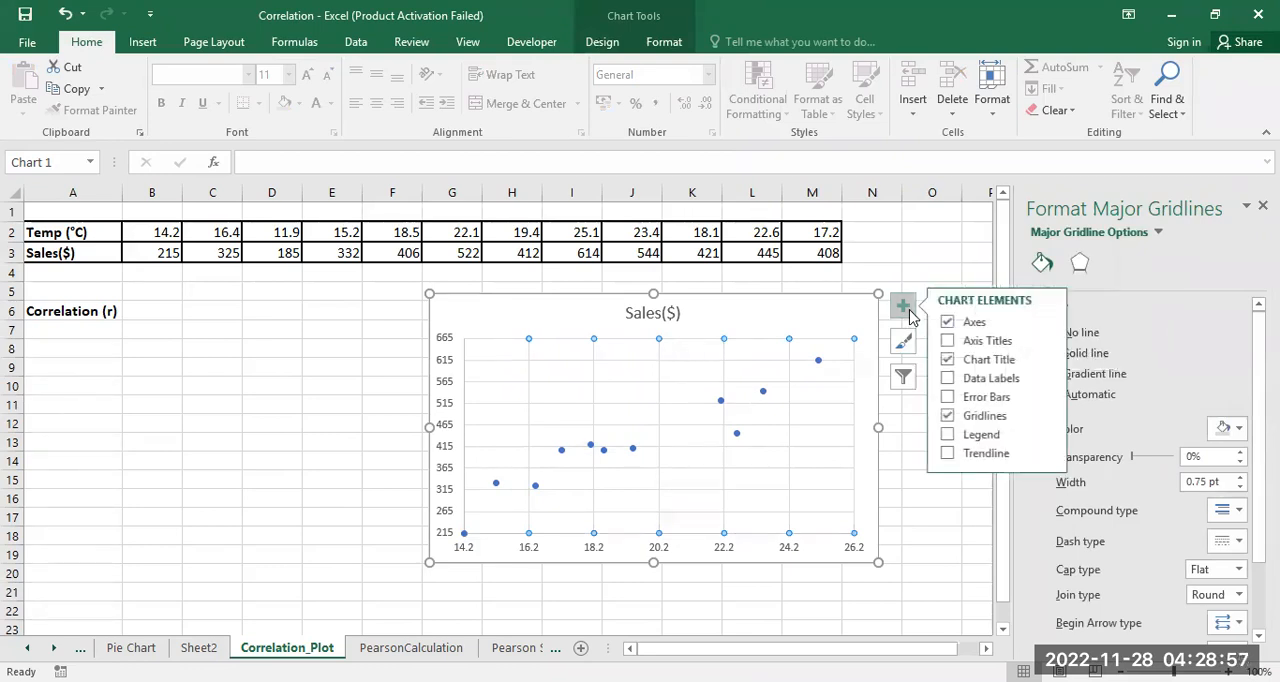
click(950, 342)
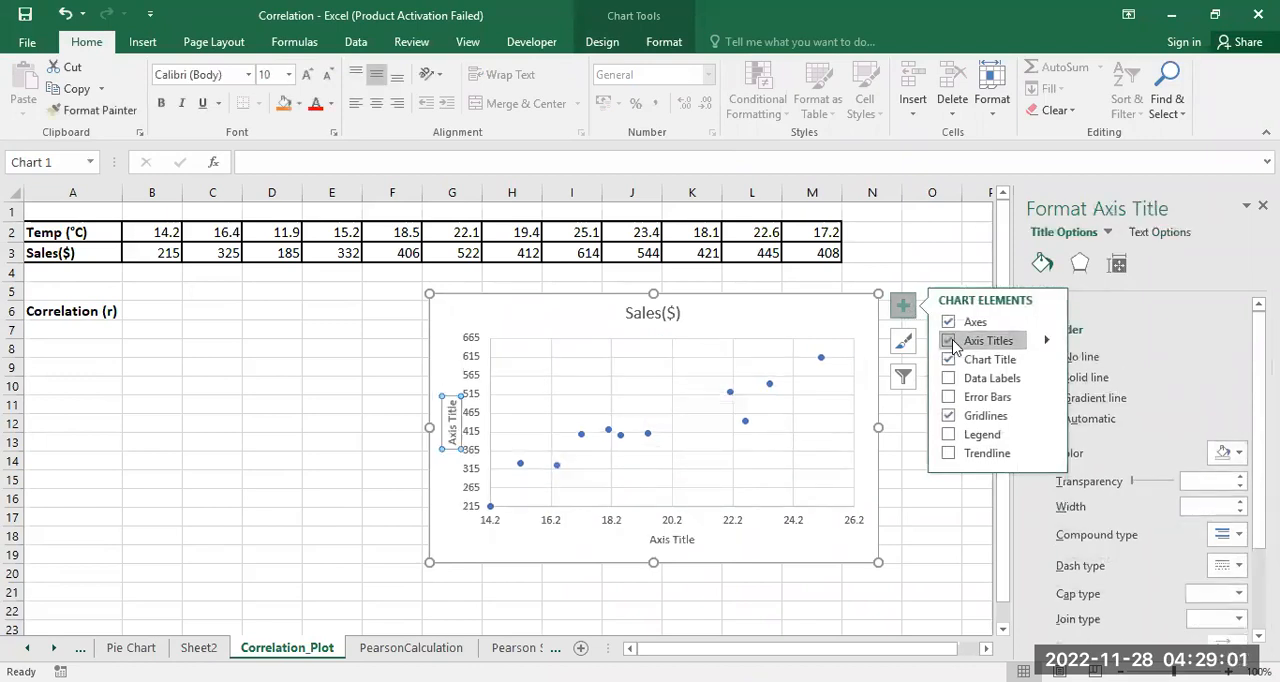
Step: Change the vertical axis title to "Sales"
click(452, 401)
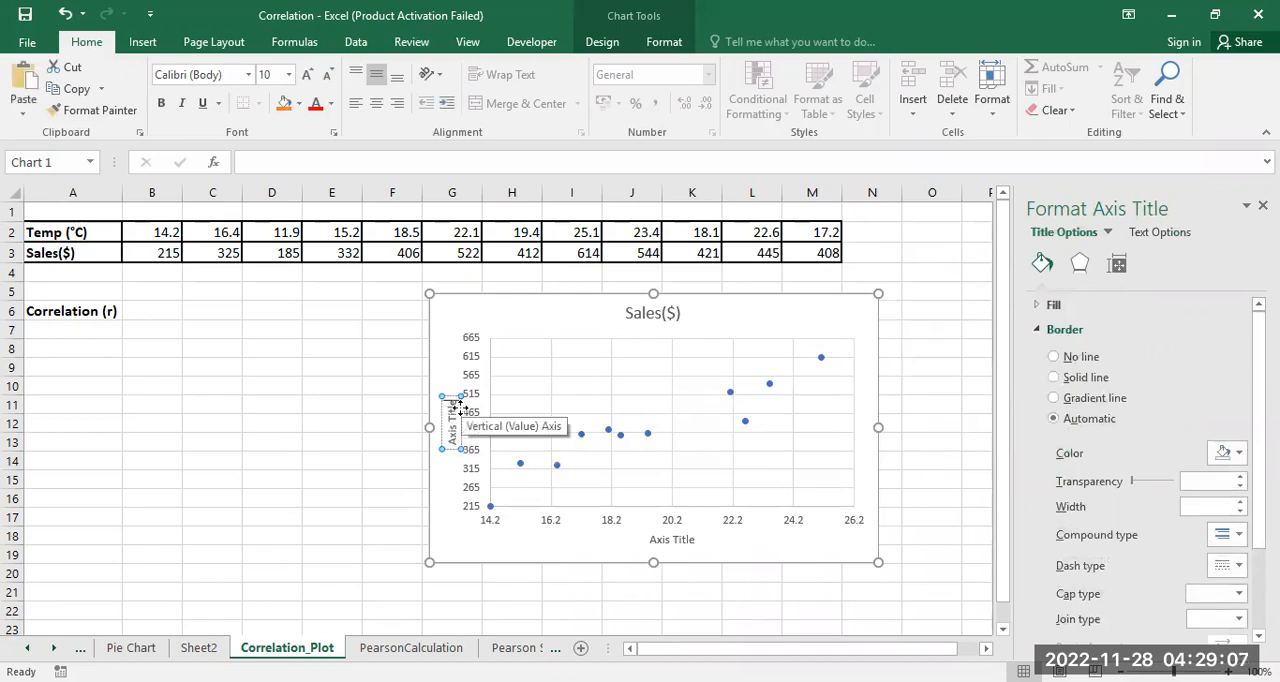
key(BackSpace)
key(BackSpace)
key(BackSpace)
key(BackSpace)
key(BackSpace)
key(BackSpace)
key(BackSpace)
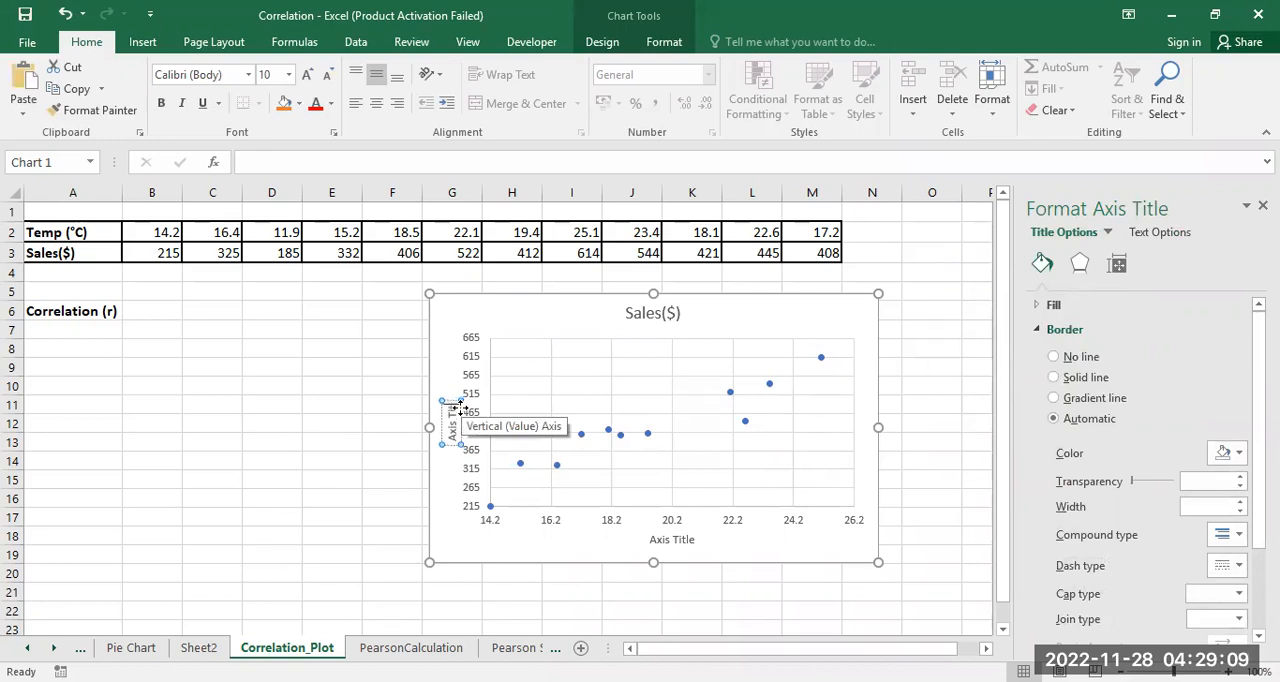
key(BackSpace)
key(BackSpace)
key(BackSpace)
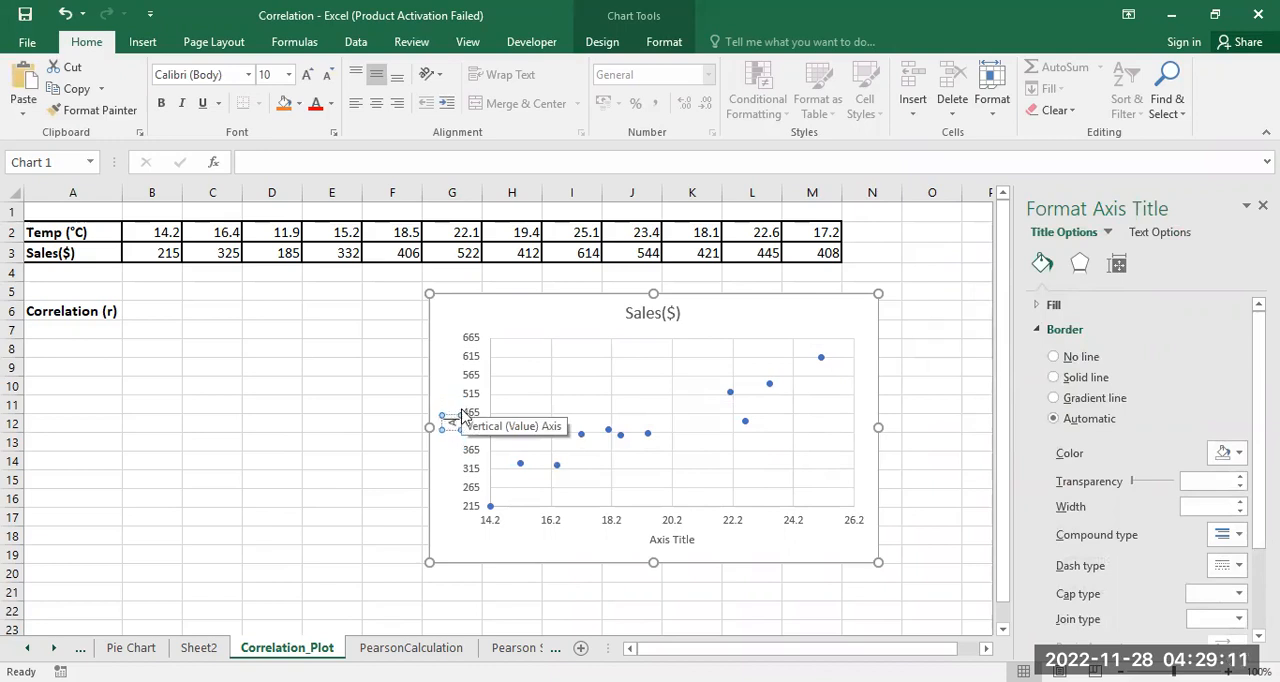
text(Sales)
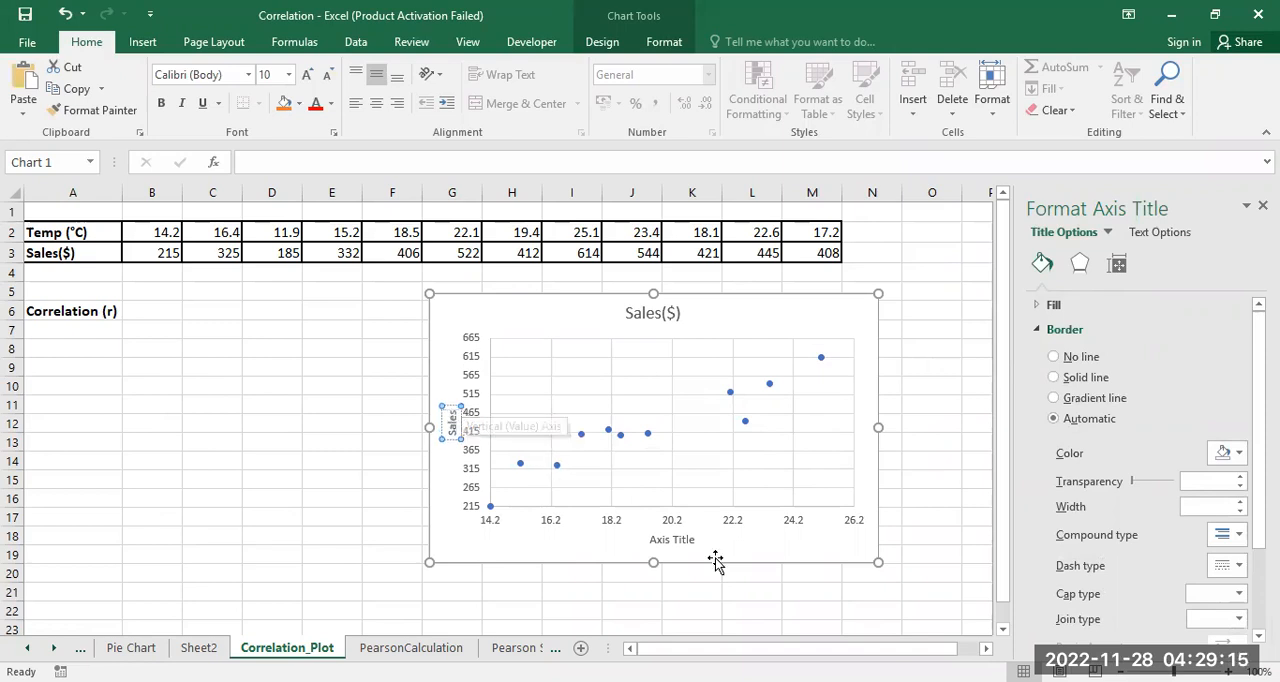
Step: Change the horizontal axis title to "Temperature"
click(676, 541)
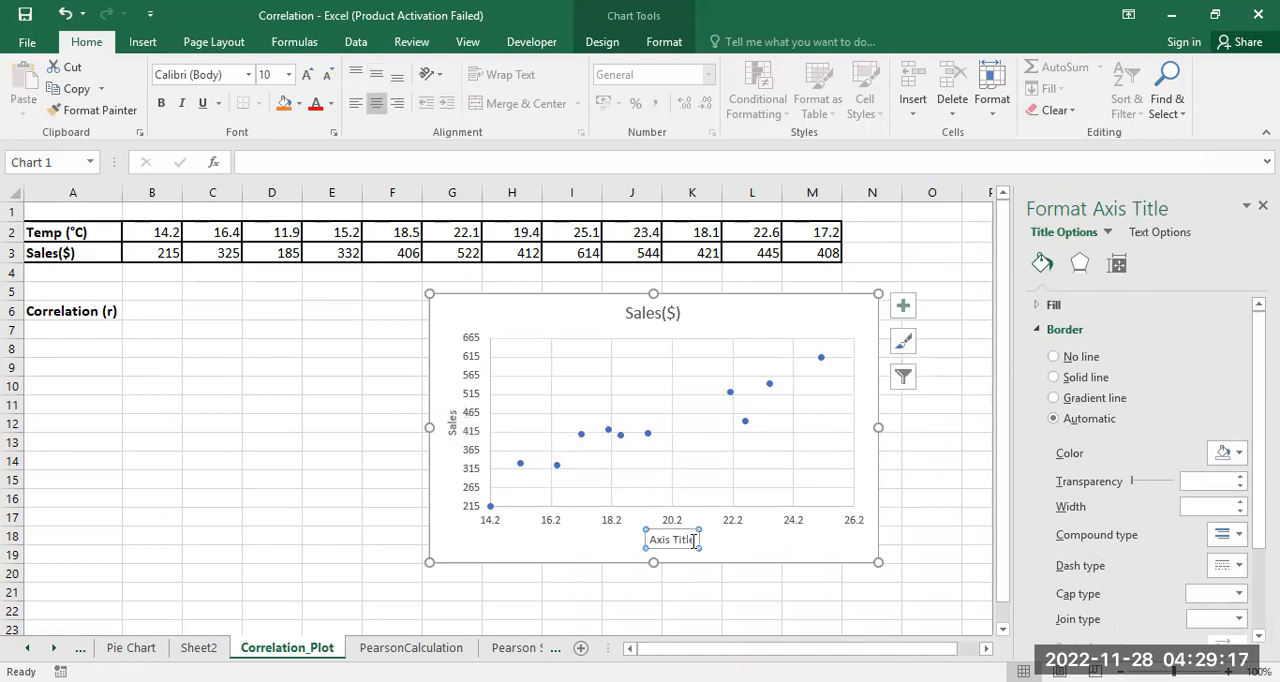
click(693, 541)
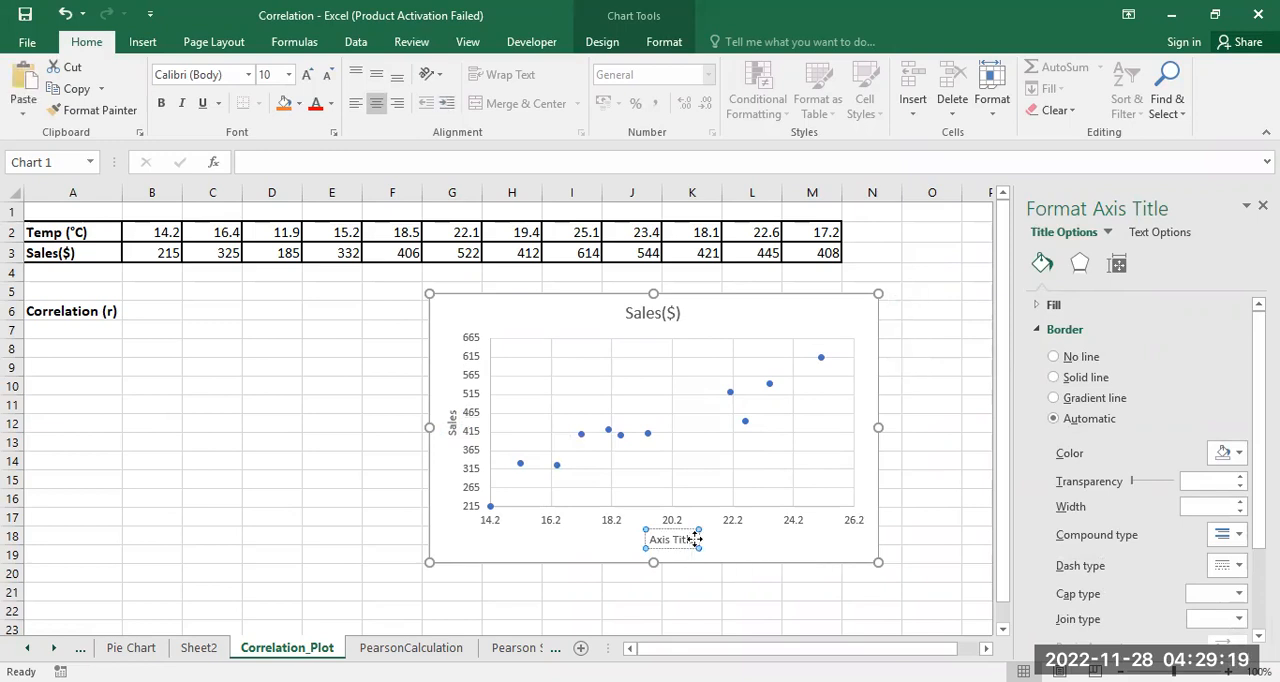
key(BackSpace)
key(BackSpace)
key(BackSpace)
key(BackSpace)
key(BackSpace)
key(BackSpace)
key(BackSpace)
key(BackSpace)
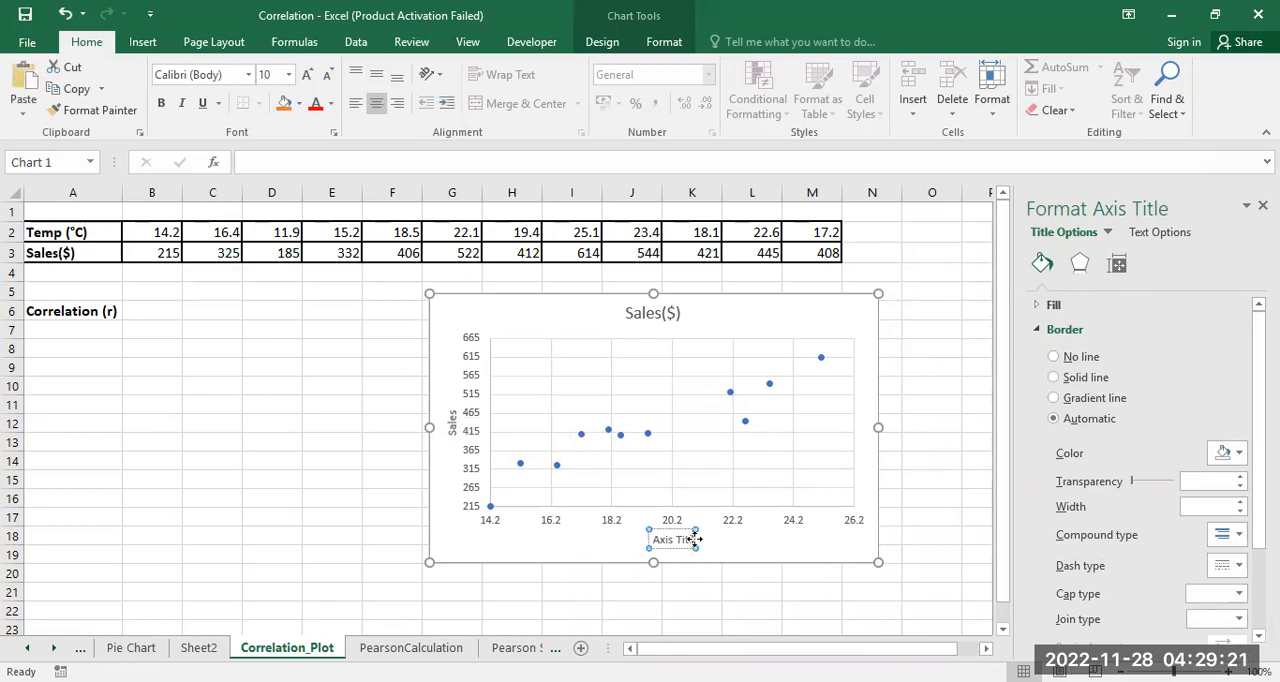
key(BackSpace)
key(BackSpace)
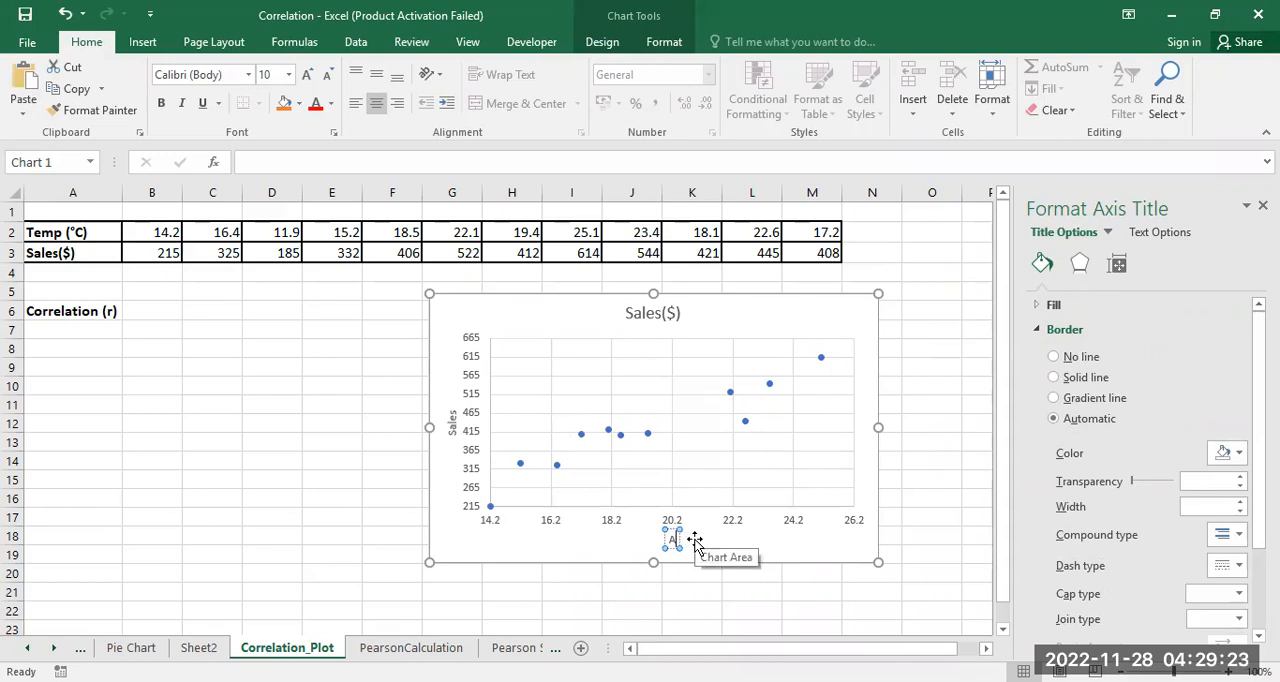
text(Temperature)
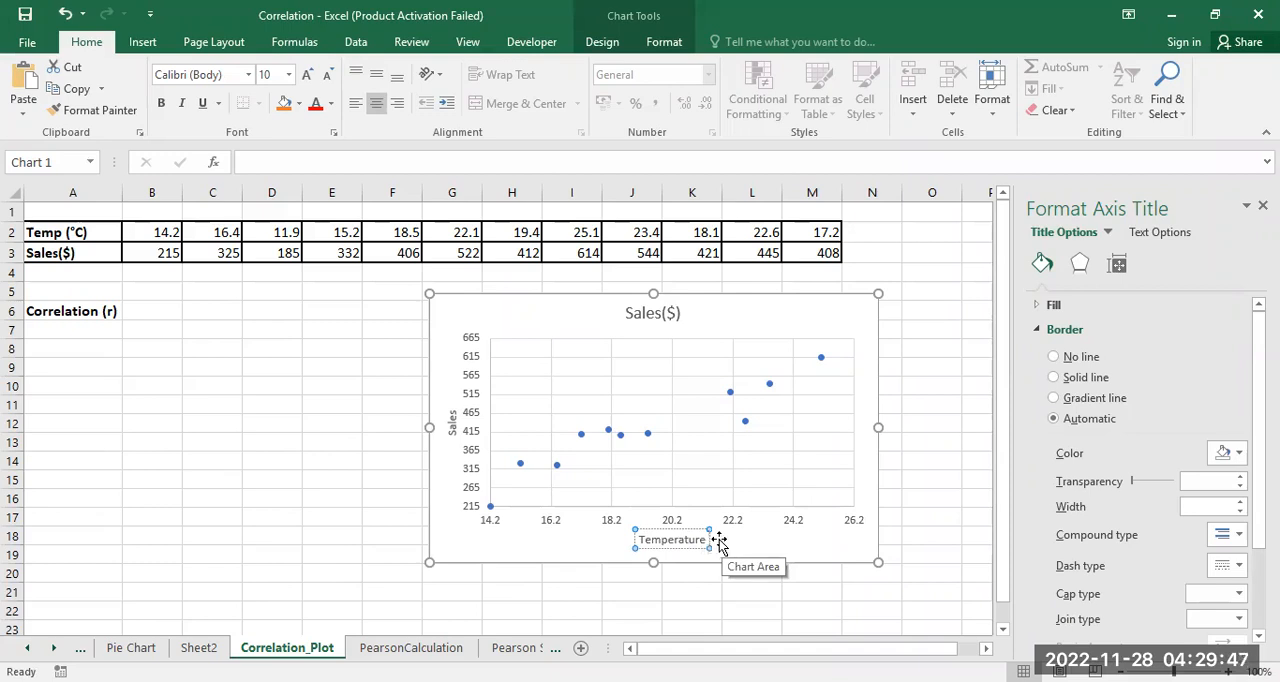
click(782, 594)
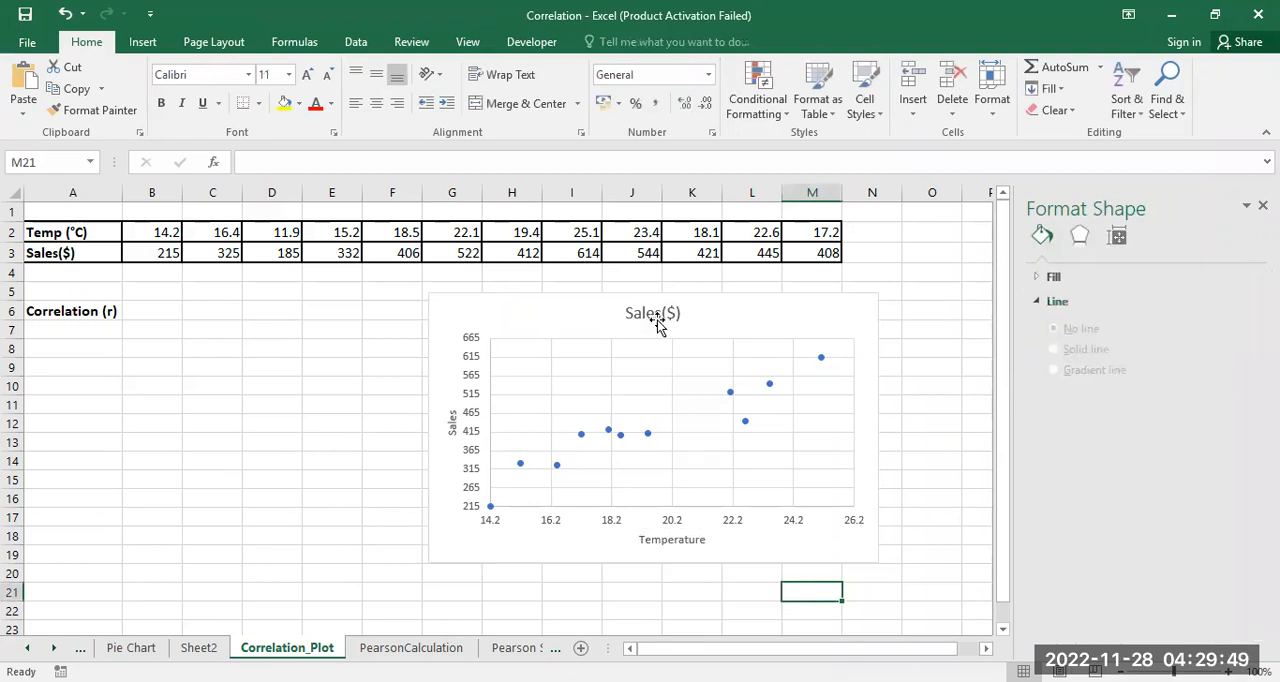
Step: Change the scatter chart's title to "Graph of Sales VS Temperature"
click(678, 314)
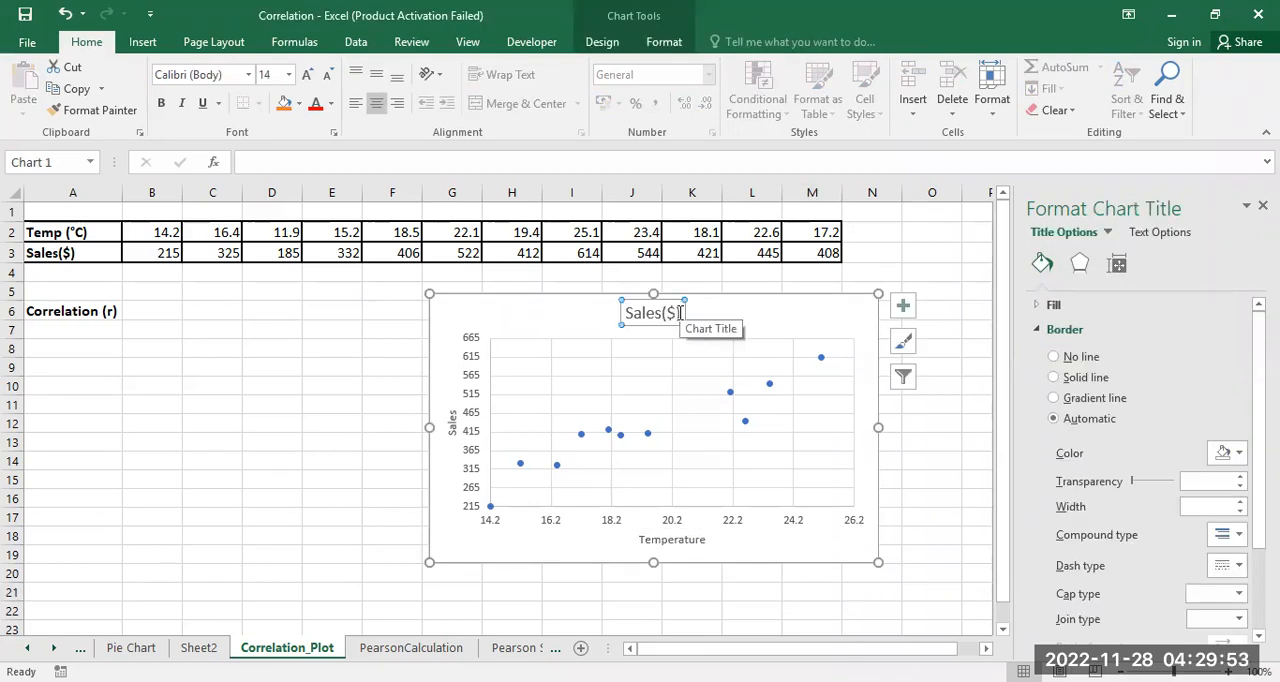
click(679, 313)
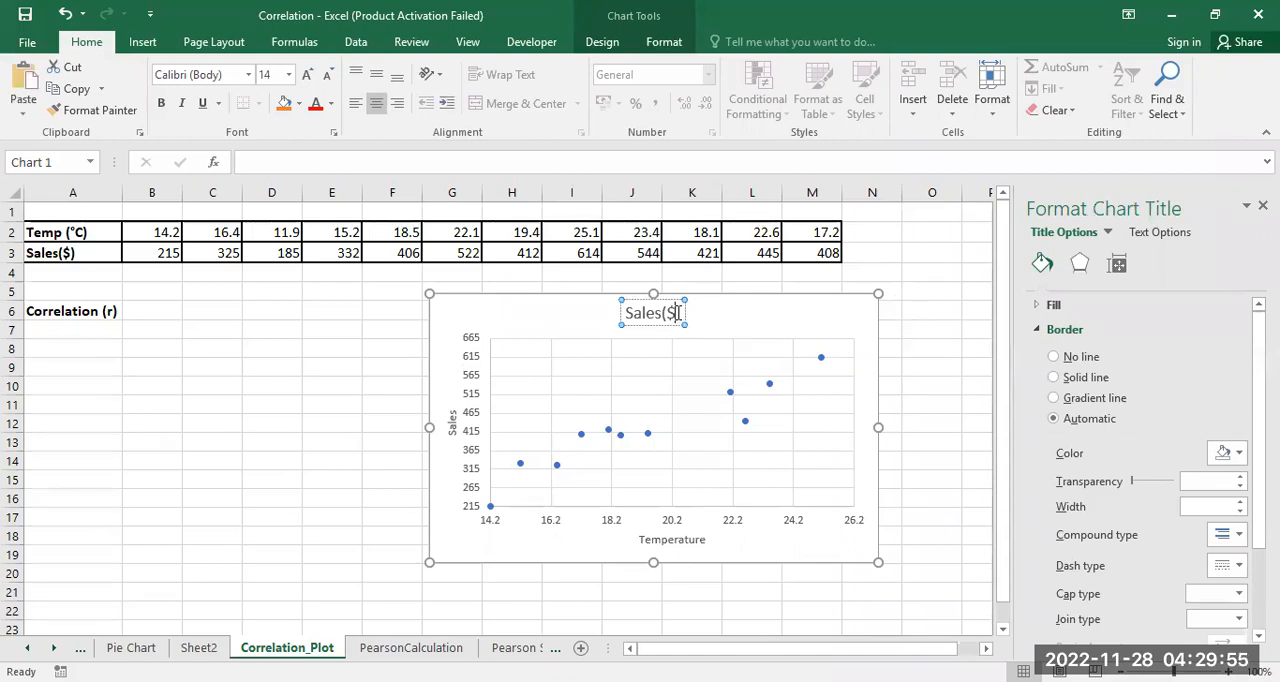
key(BackSpace)
key(BackSpace)
key(BackSpace)
key(BackSpace)
key(BackSpace)
key(BackSpace)
key(BackSpace)
key(BackSpace)
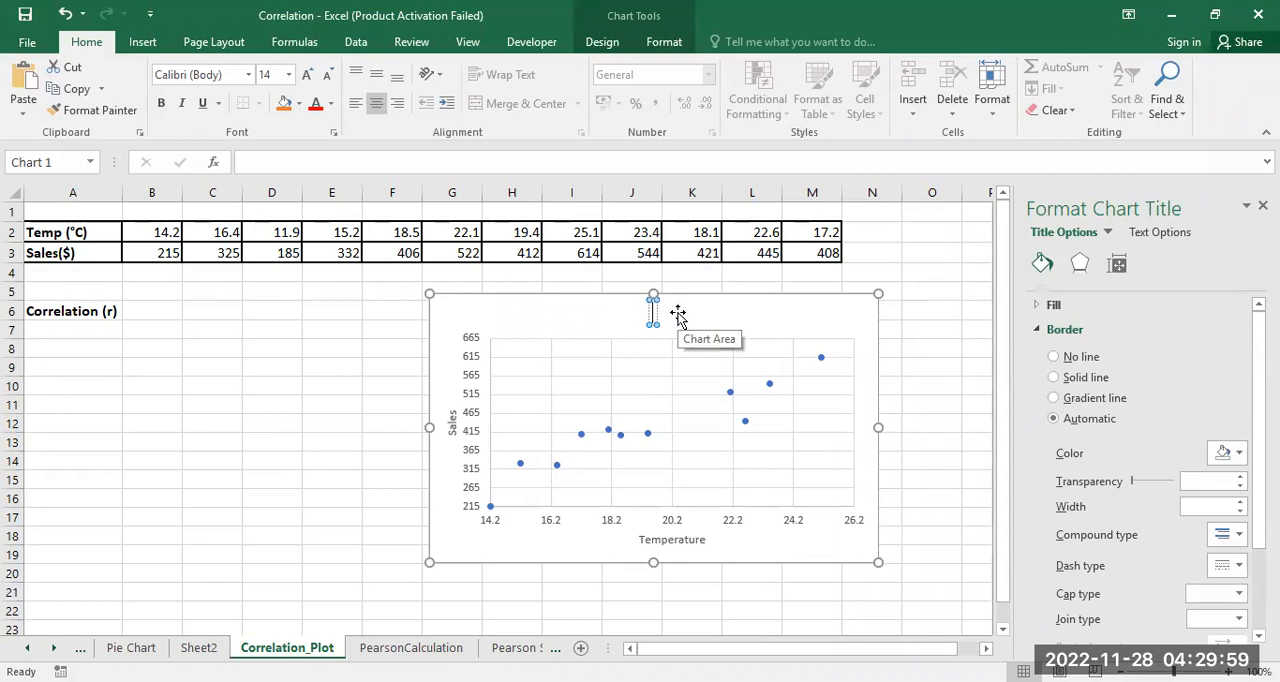
text(Graph)
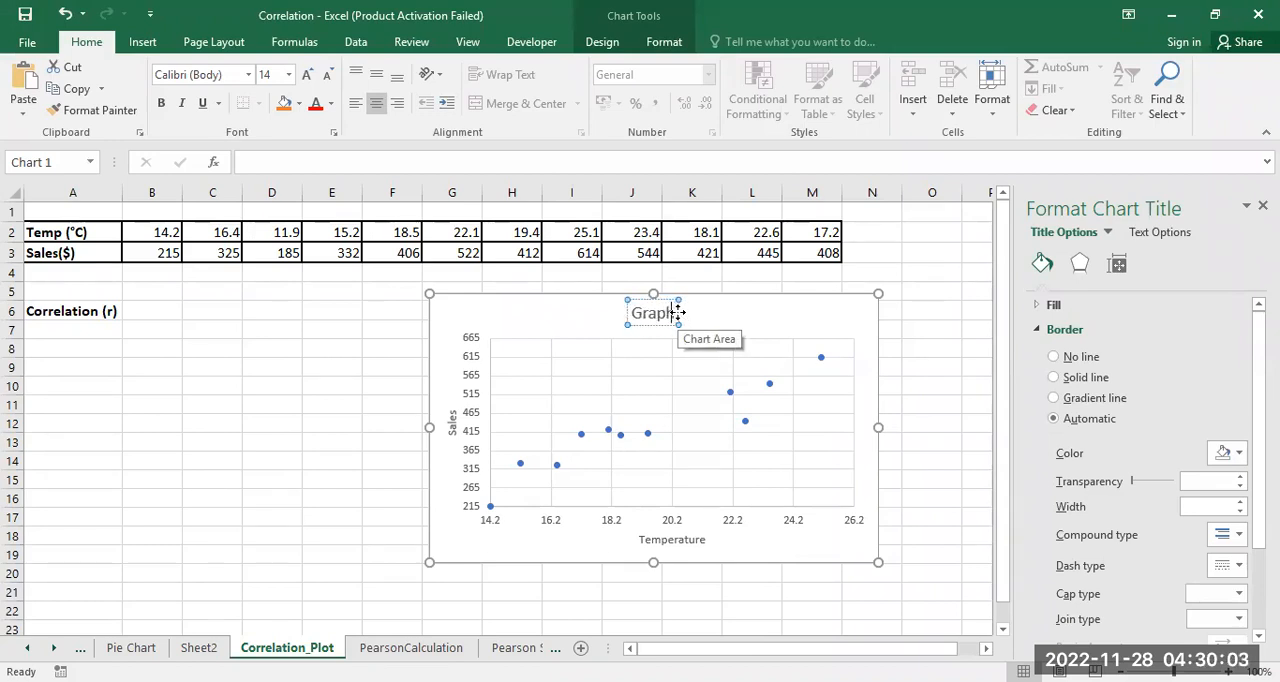
text( of)
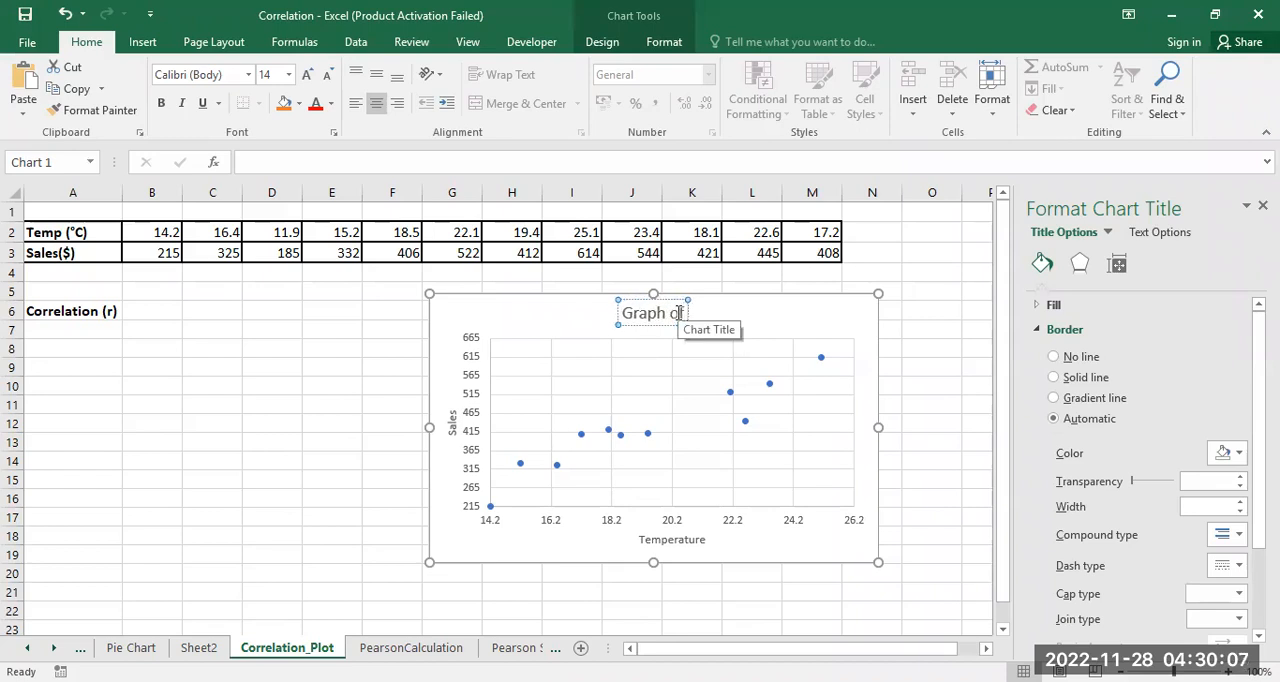
text( Sales)
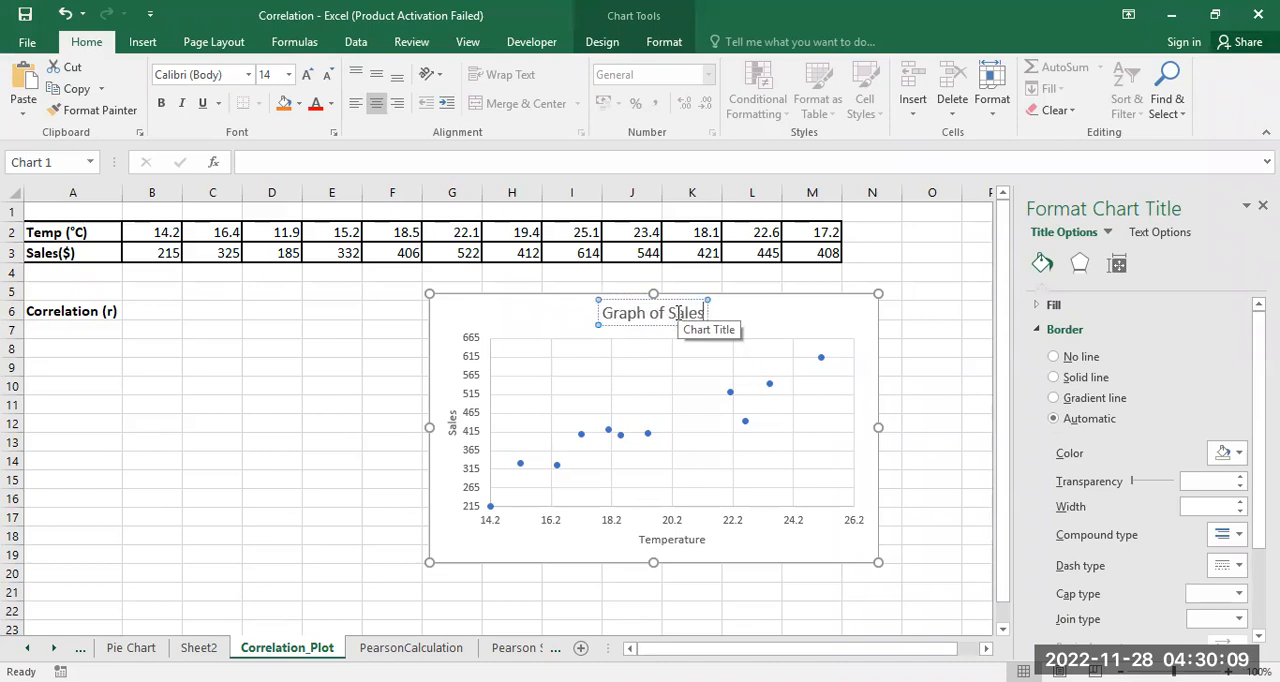
text( VS)
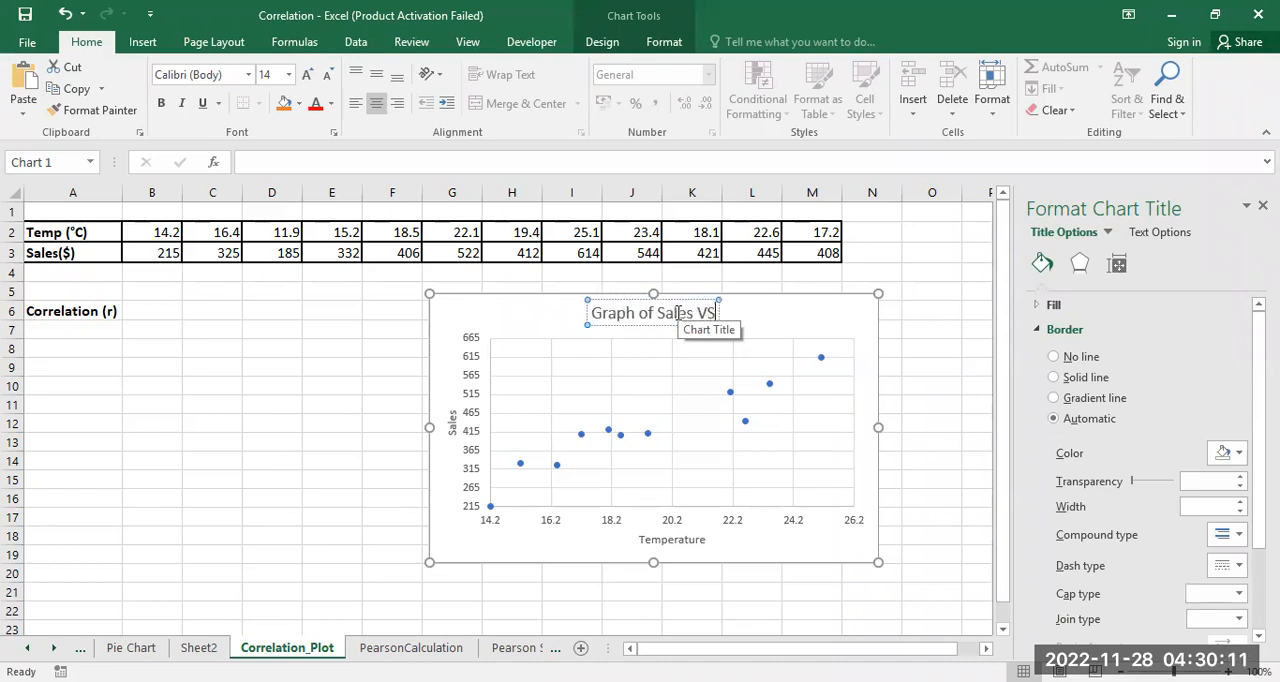
text( Tempe)
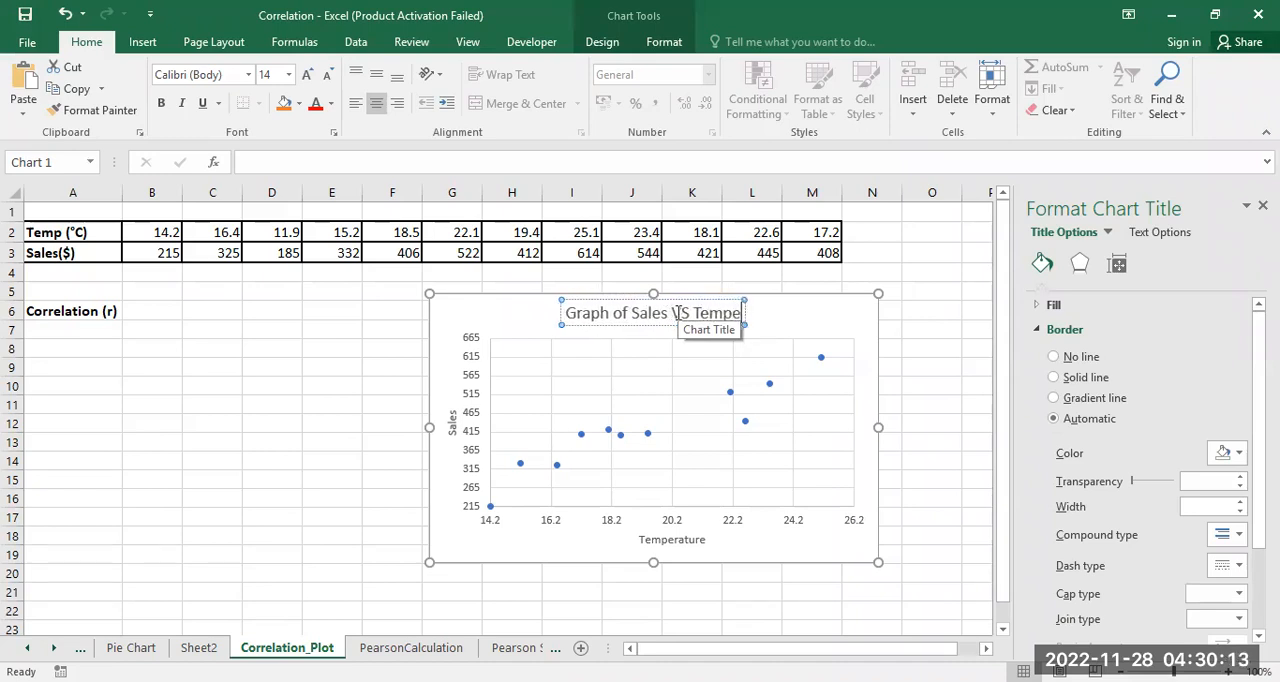
text(rat)
text(re)
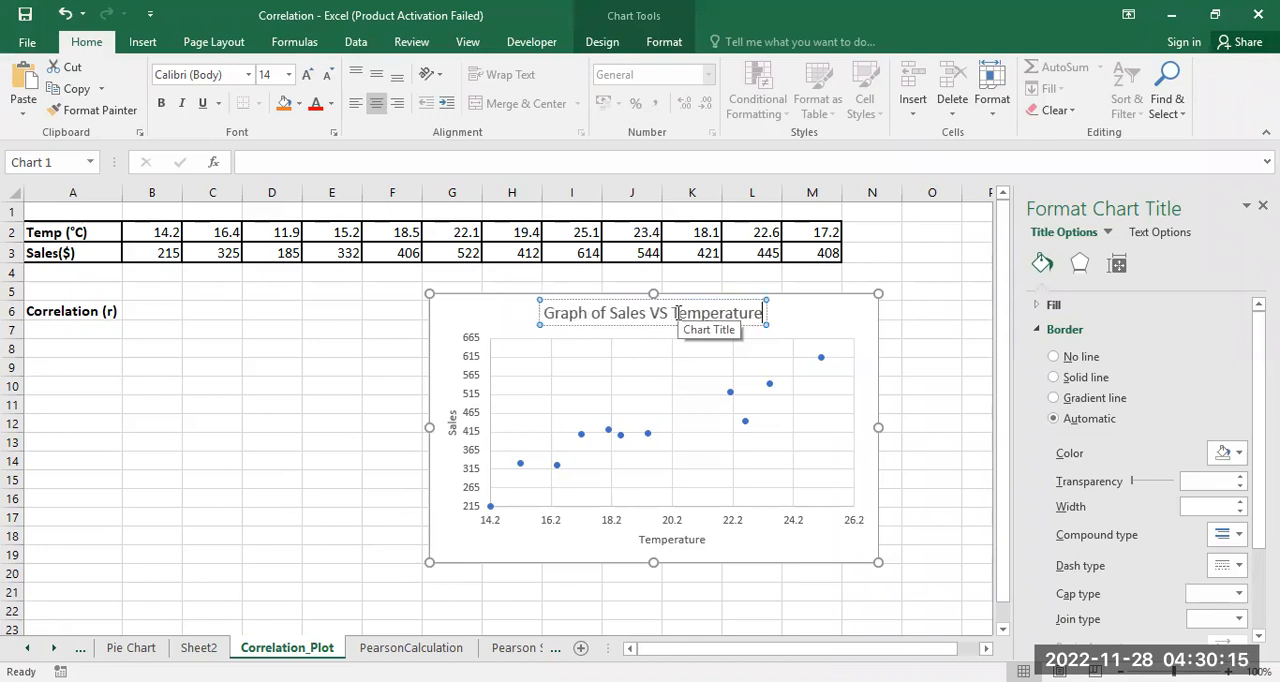
click(925, 400)
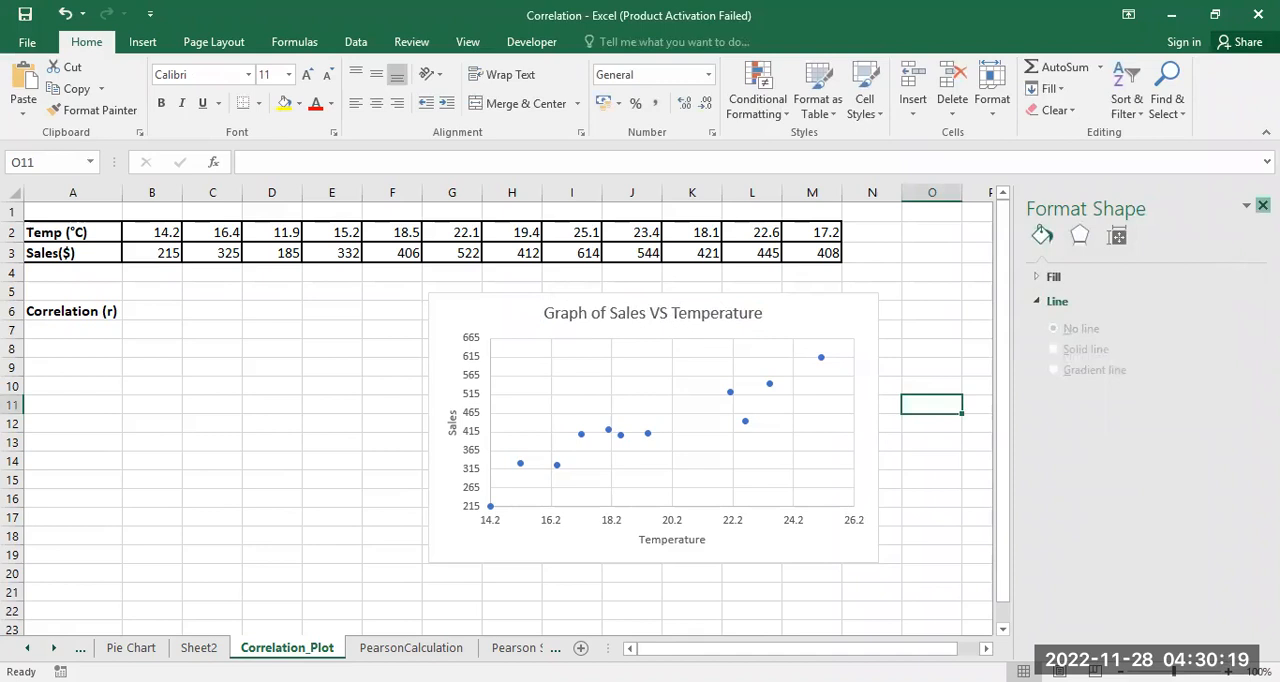
Step: Close the shape formatting options and enlarge the scatter chart so it reaches into about column O and row 20
click(1262, 205)
click(1041, 409)
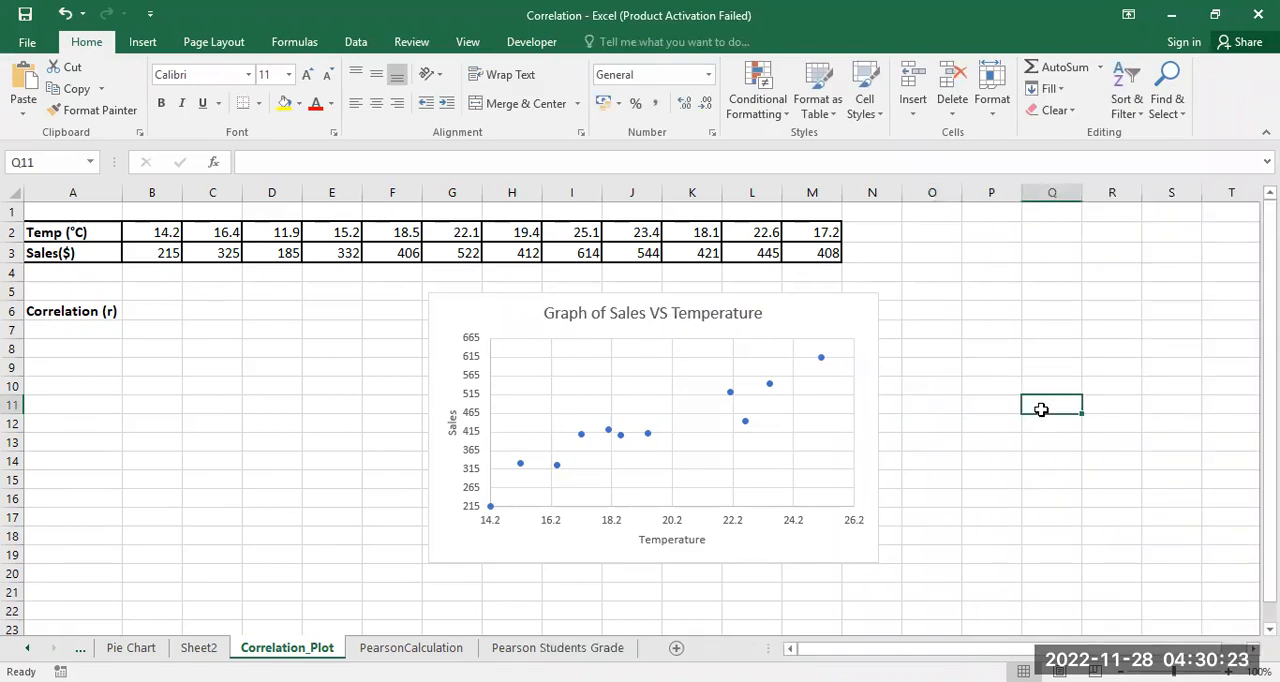
click(849, 538)
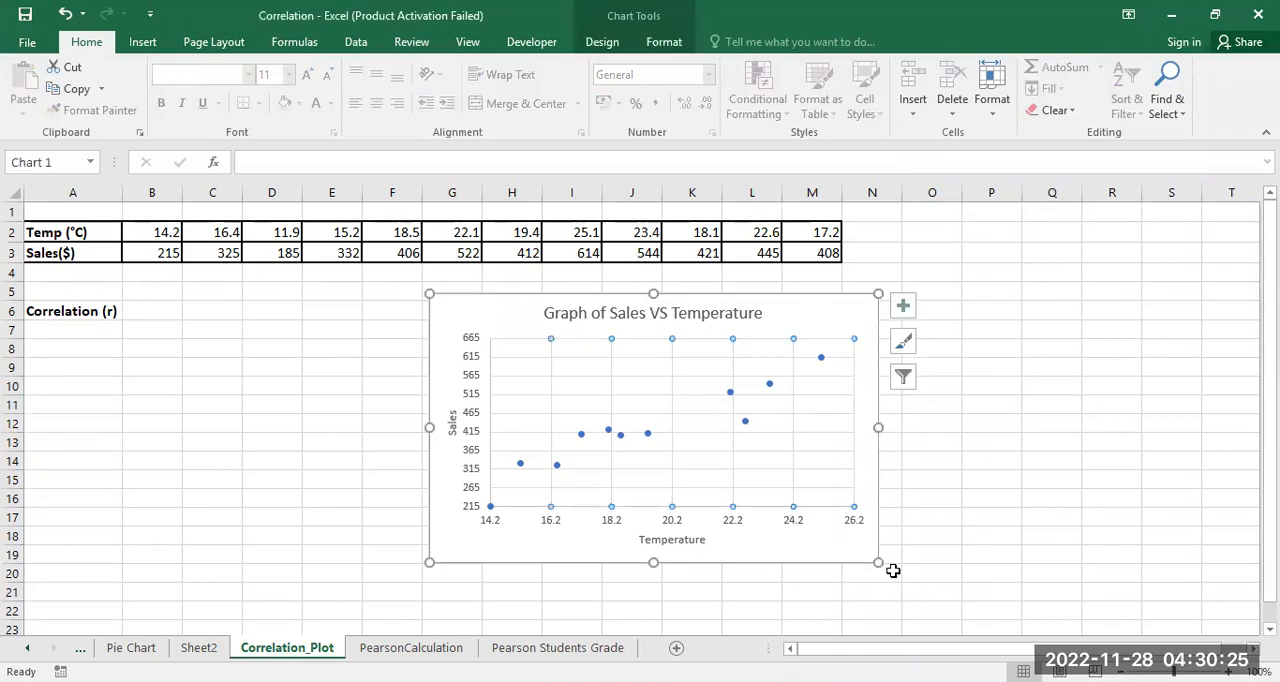
drag(885, 568, 942, 578)
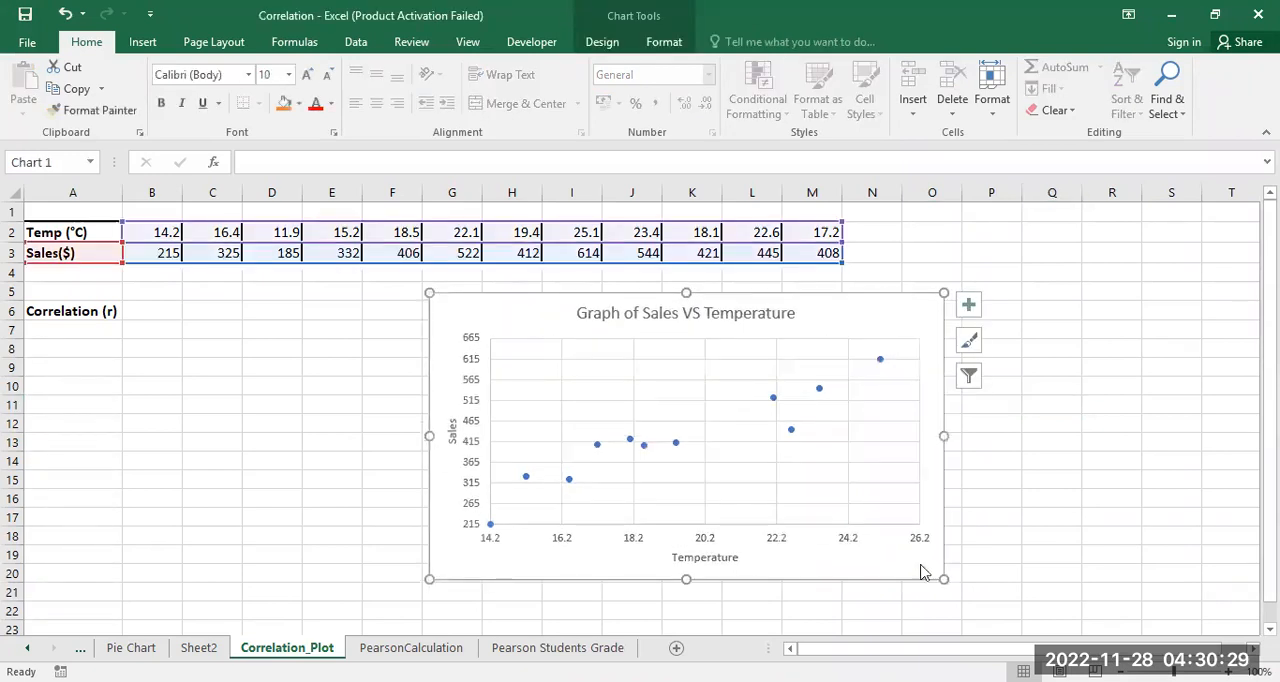
Step: Add a trendline to the temperature and sales scatter chart
click(837, 484)
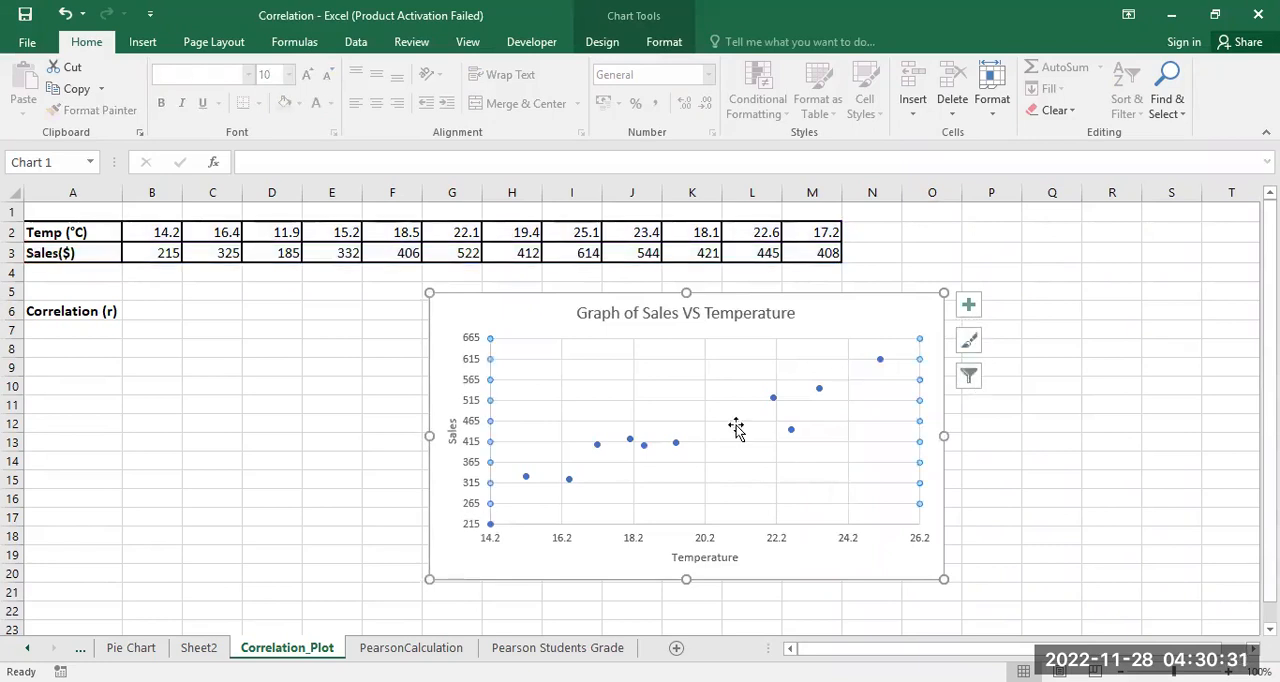
click(644, 324)
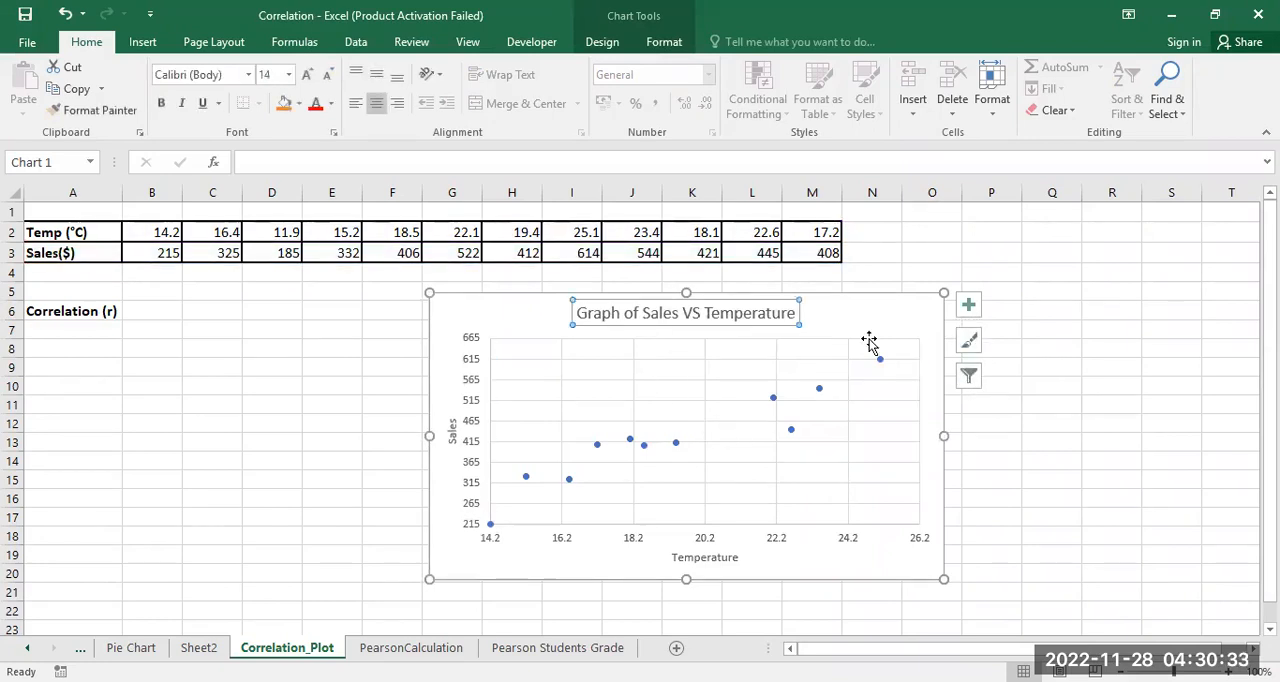
click(871, 338)
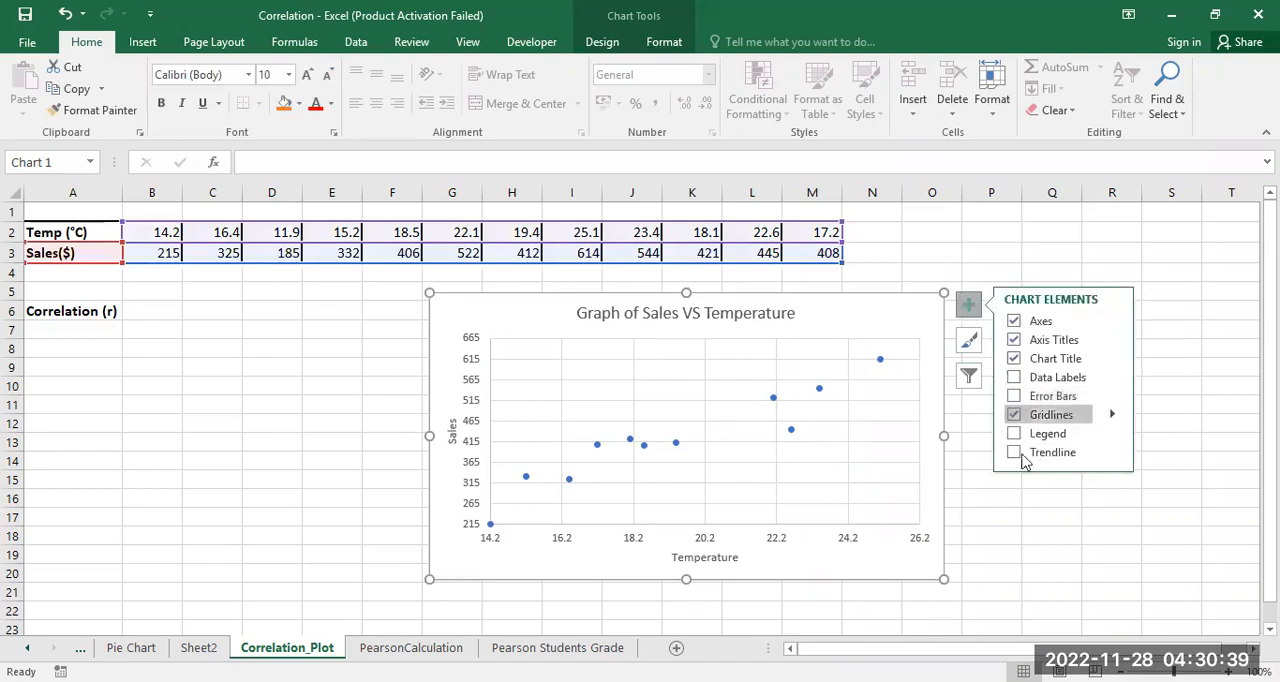
click(1014, 453)
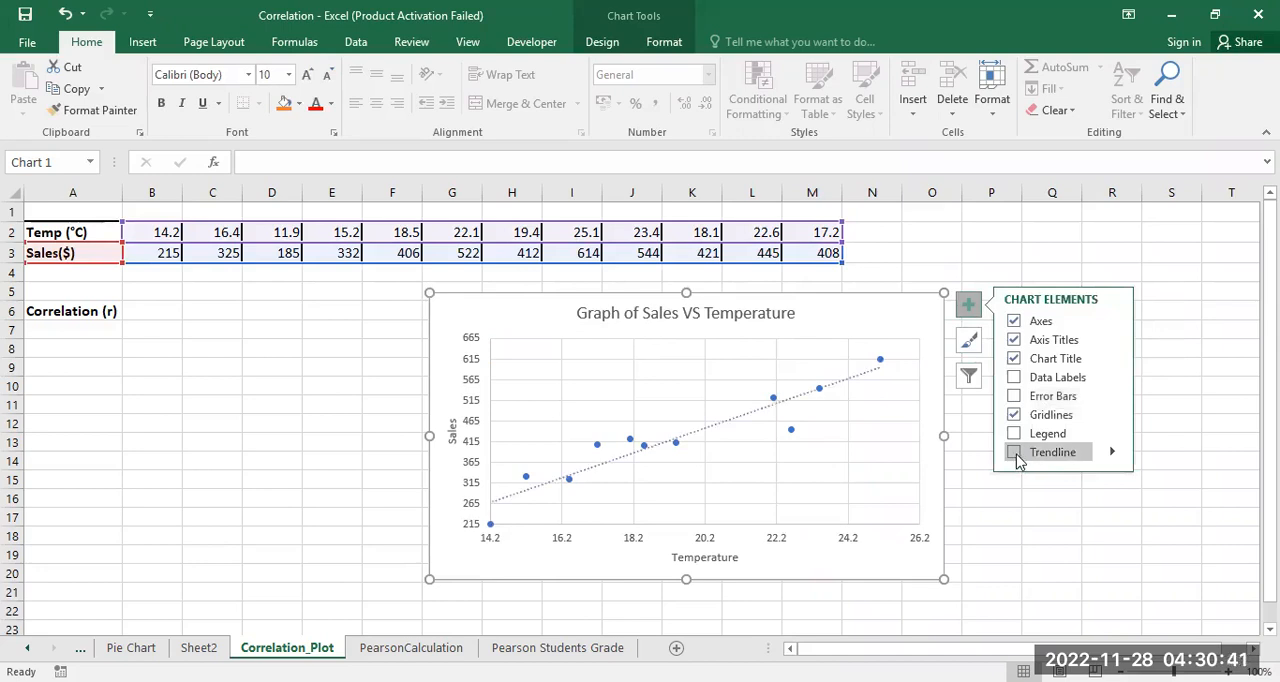
click(1000, 512)
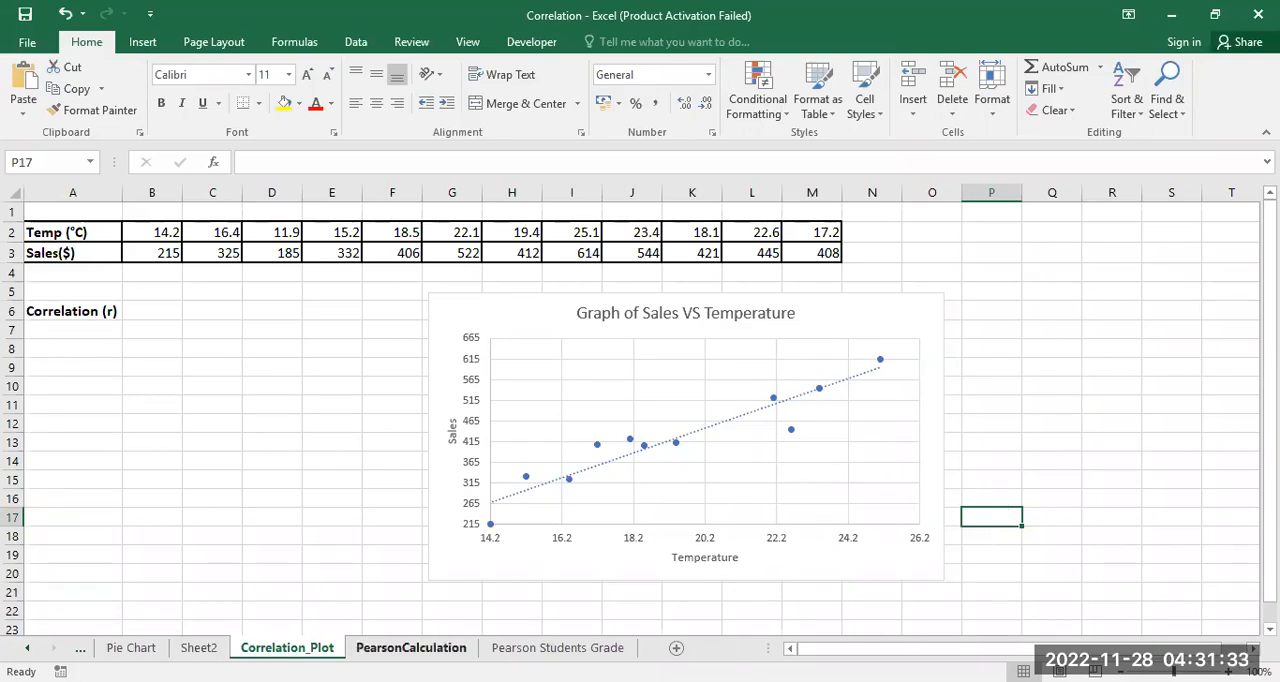
Step: Open the PearsonCalculation sheet and examine the employee X and Y data, the empty result columns and the Pearson formula pictures
click(411, 647)
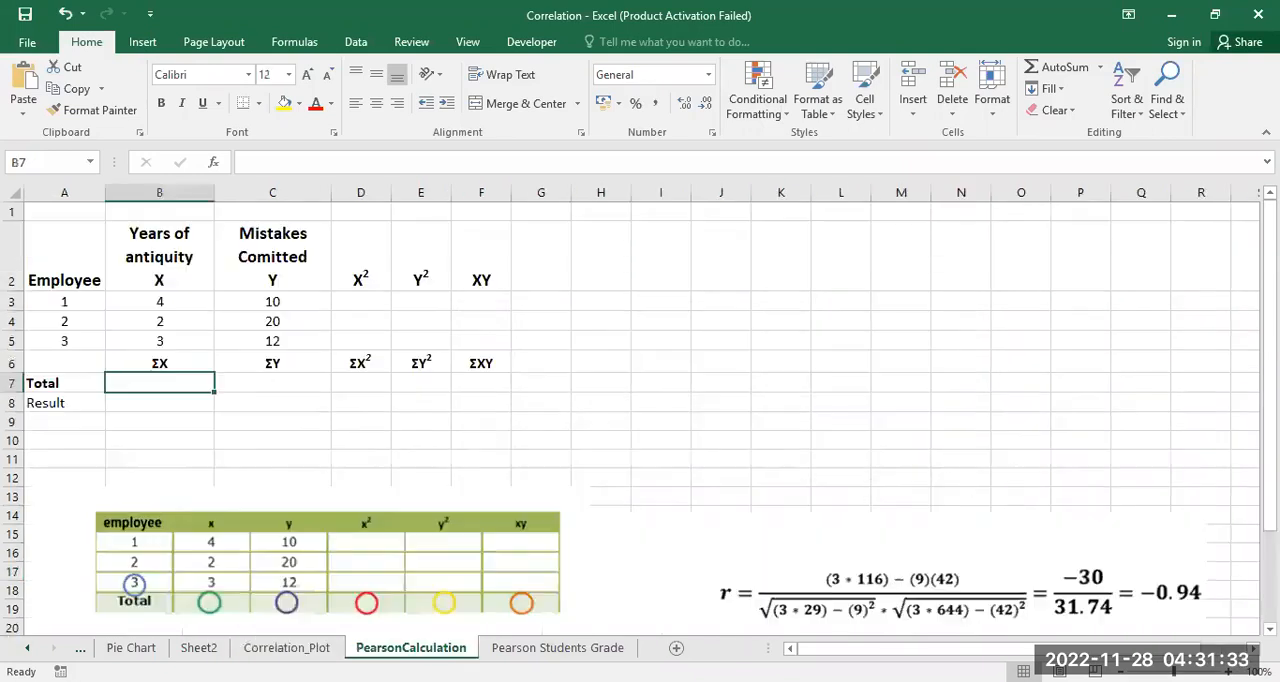
click(743, 440)
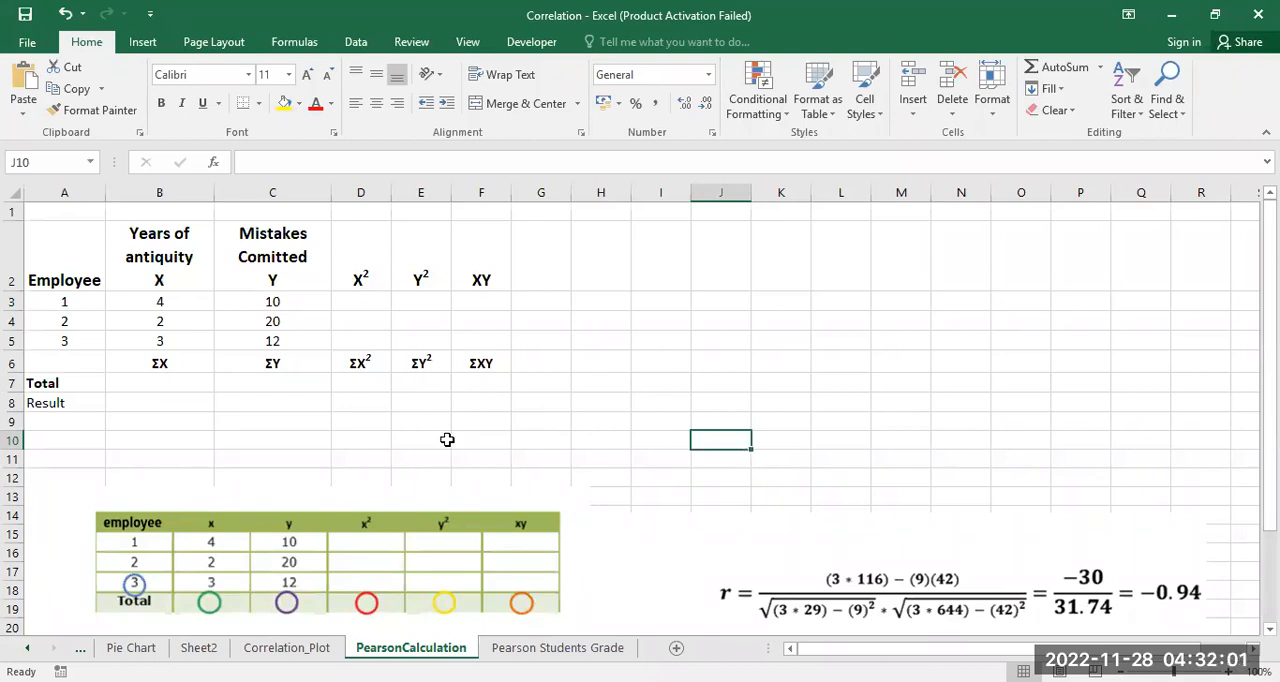
click(185, 304)
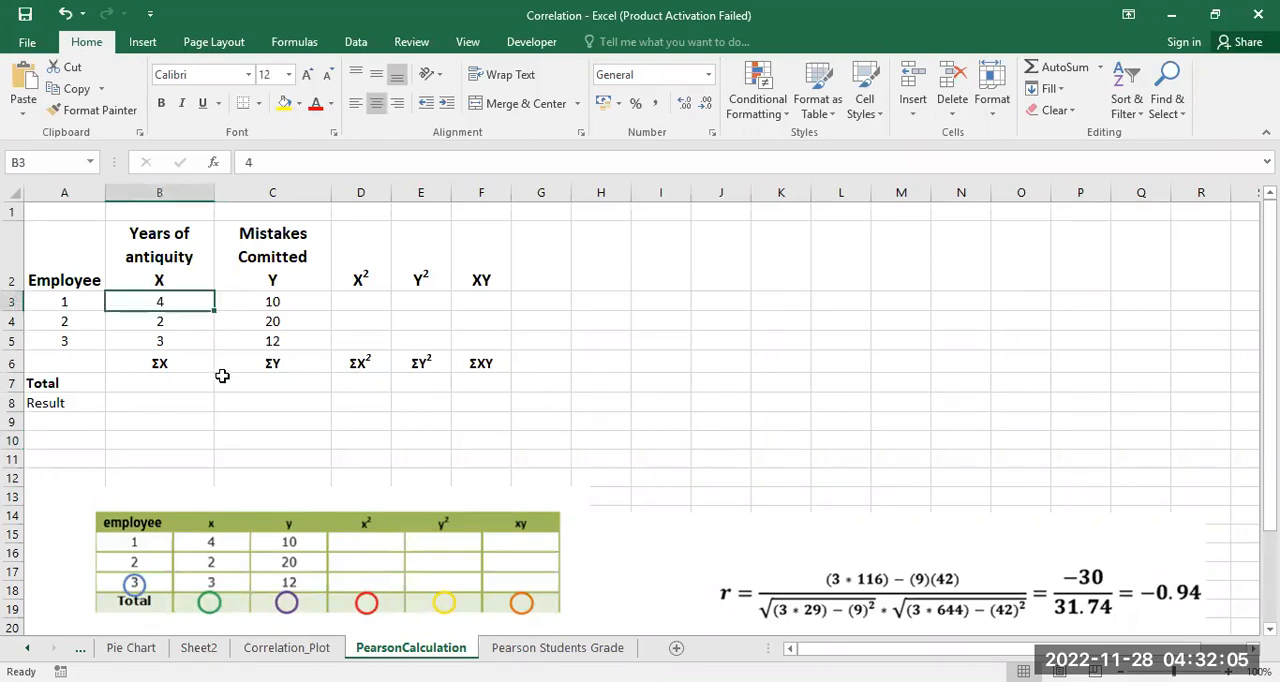
click(314, 304)
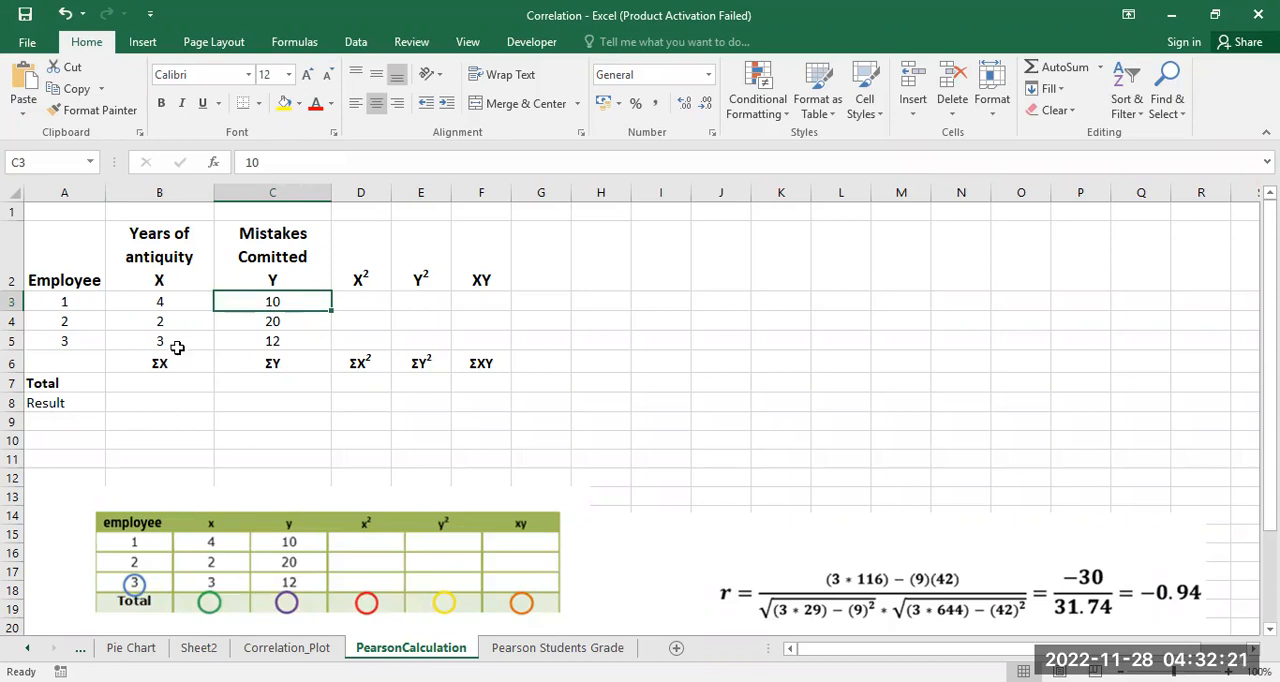
click(305, 343)
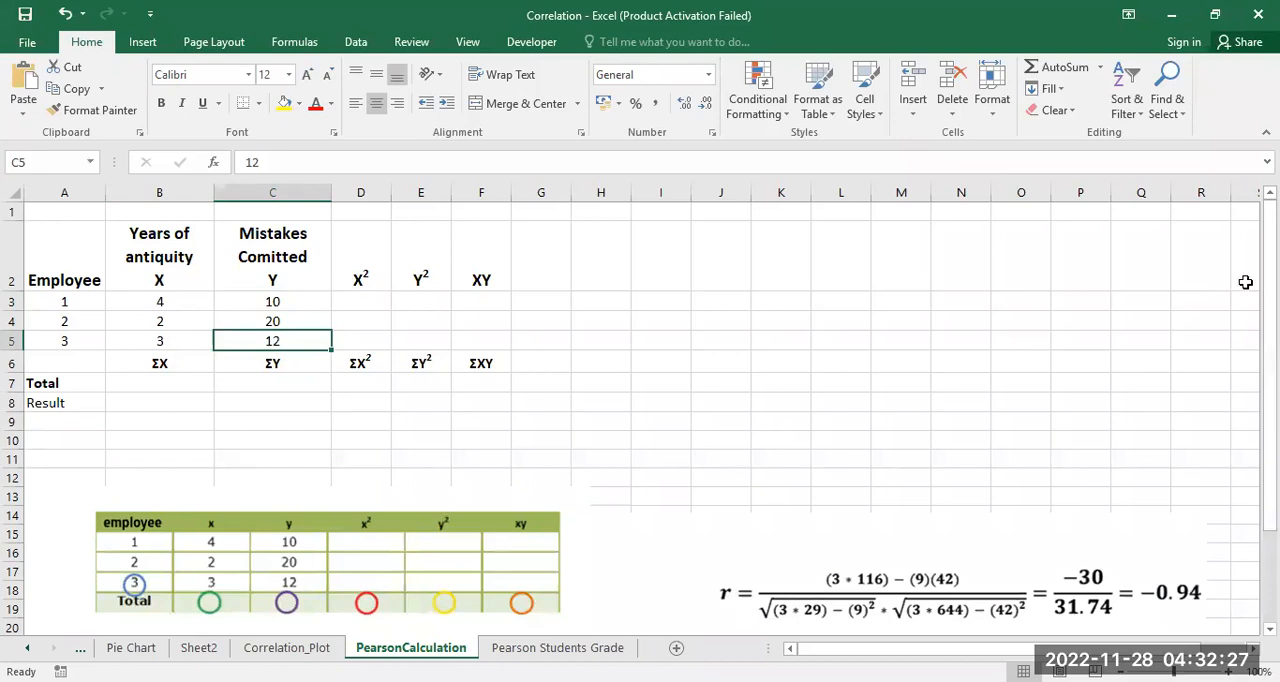
scroll(1200, 290, down, 2)
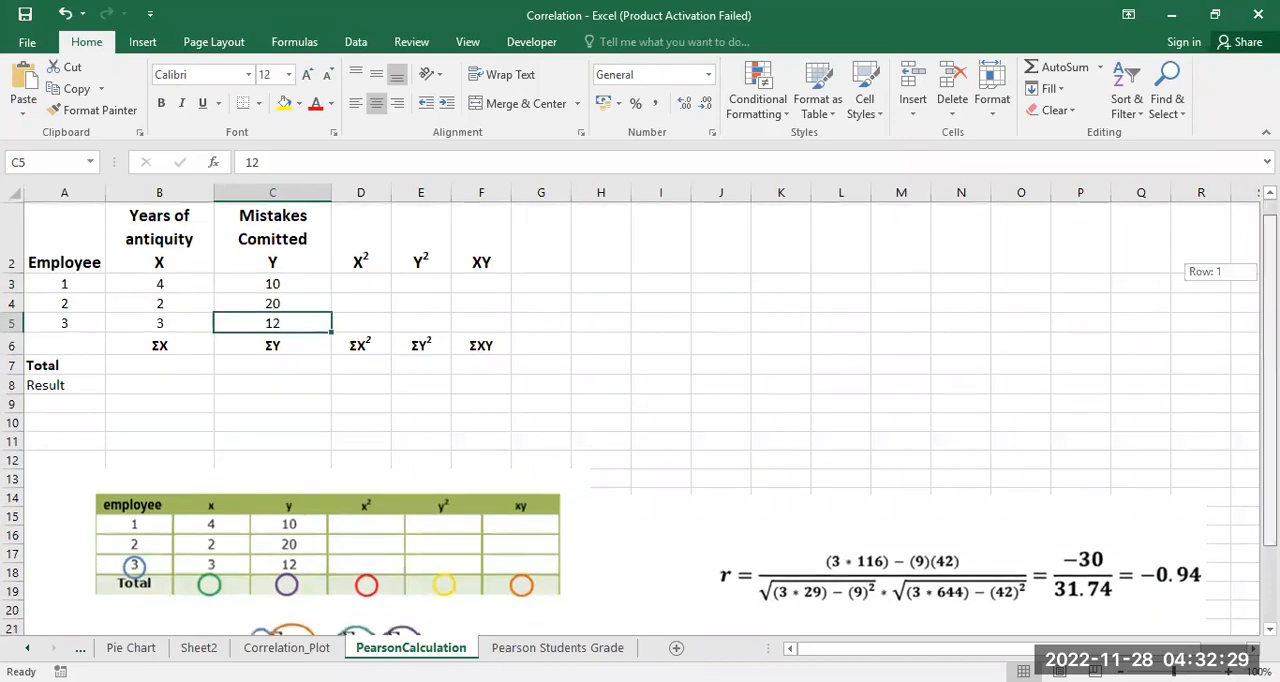
scroll(640, 400, up, 1)
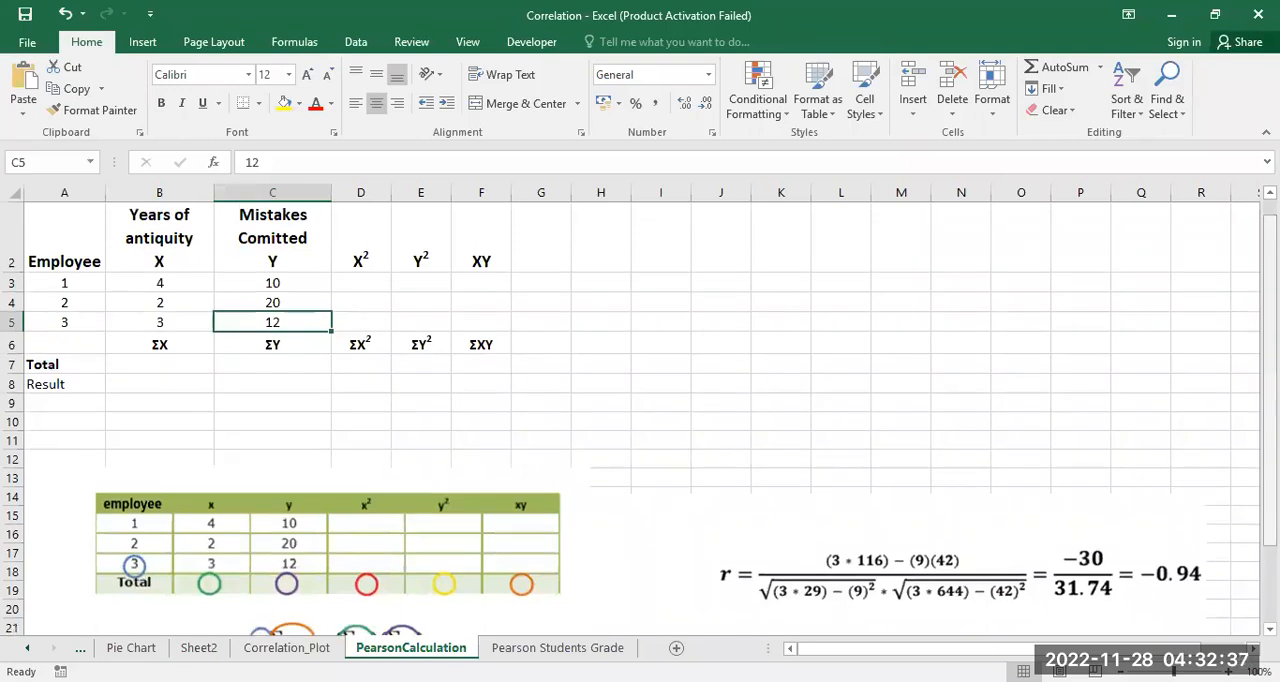
scroll(1116, 368, down, 1)
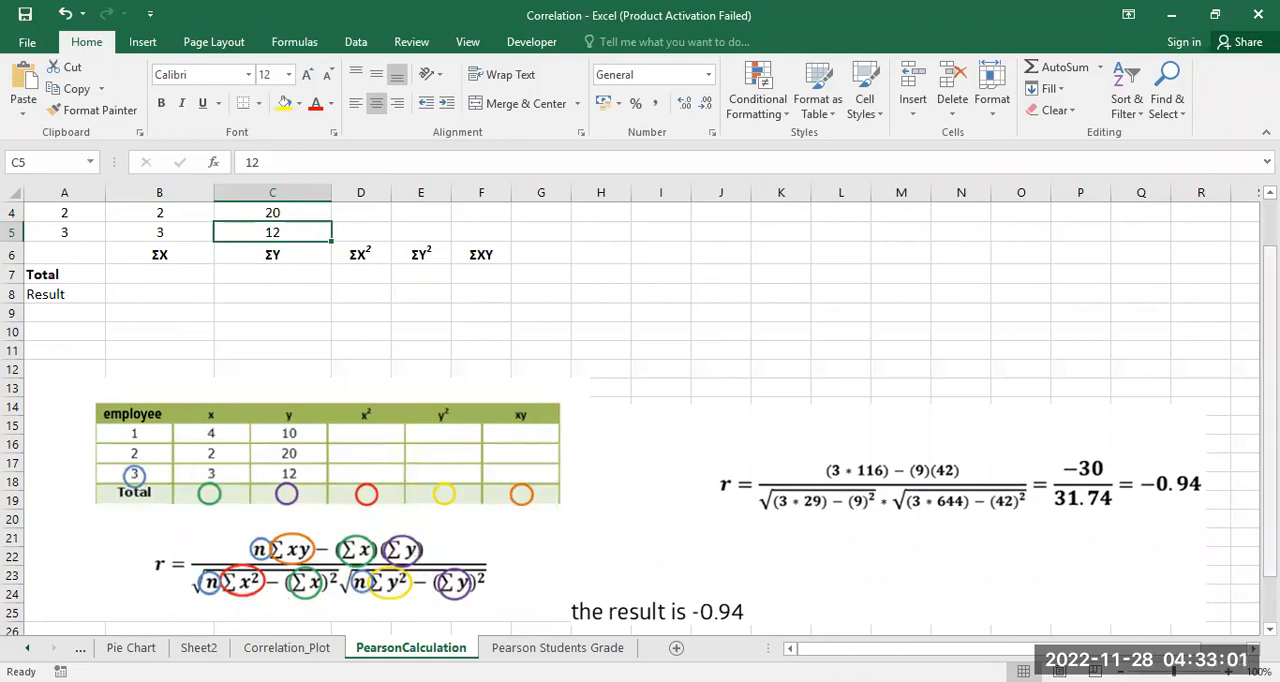
scroll(640, 400, up, 1)
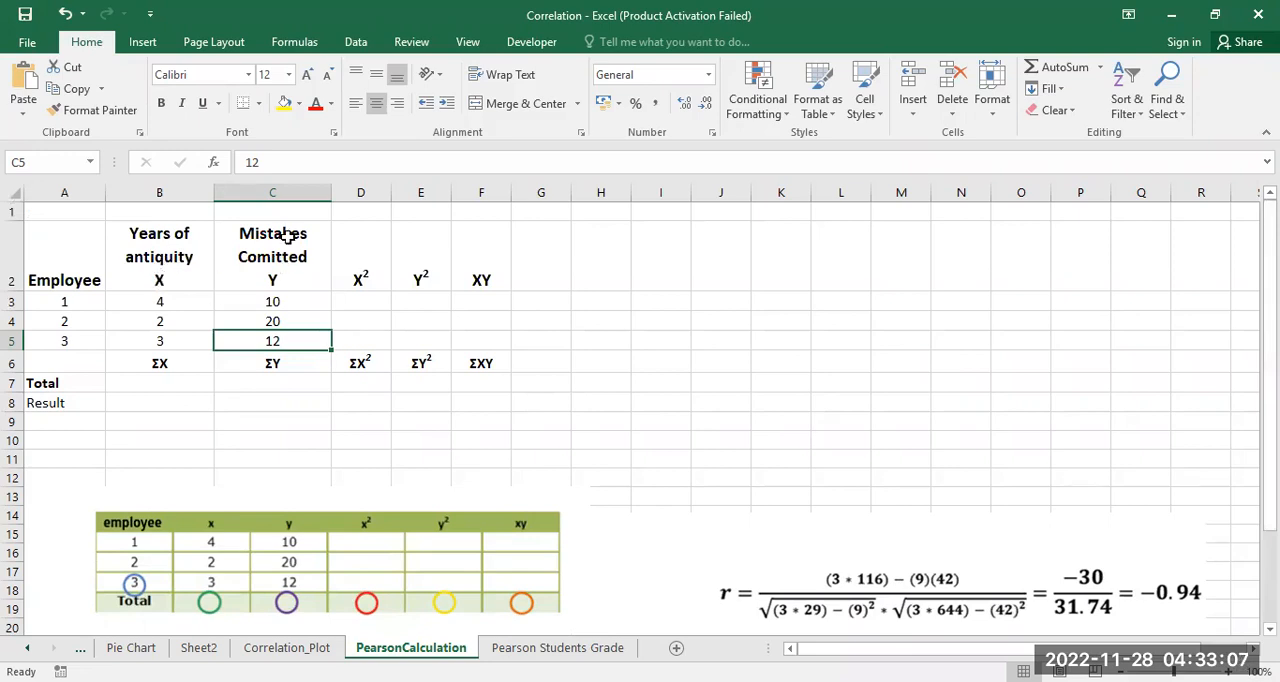
Step: Calculate the first employee's X² value in D3 with the formula =B3^2
click(358, 299)
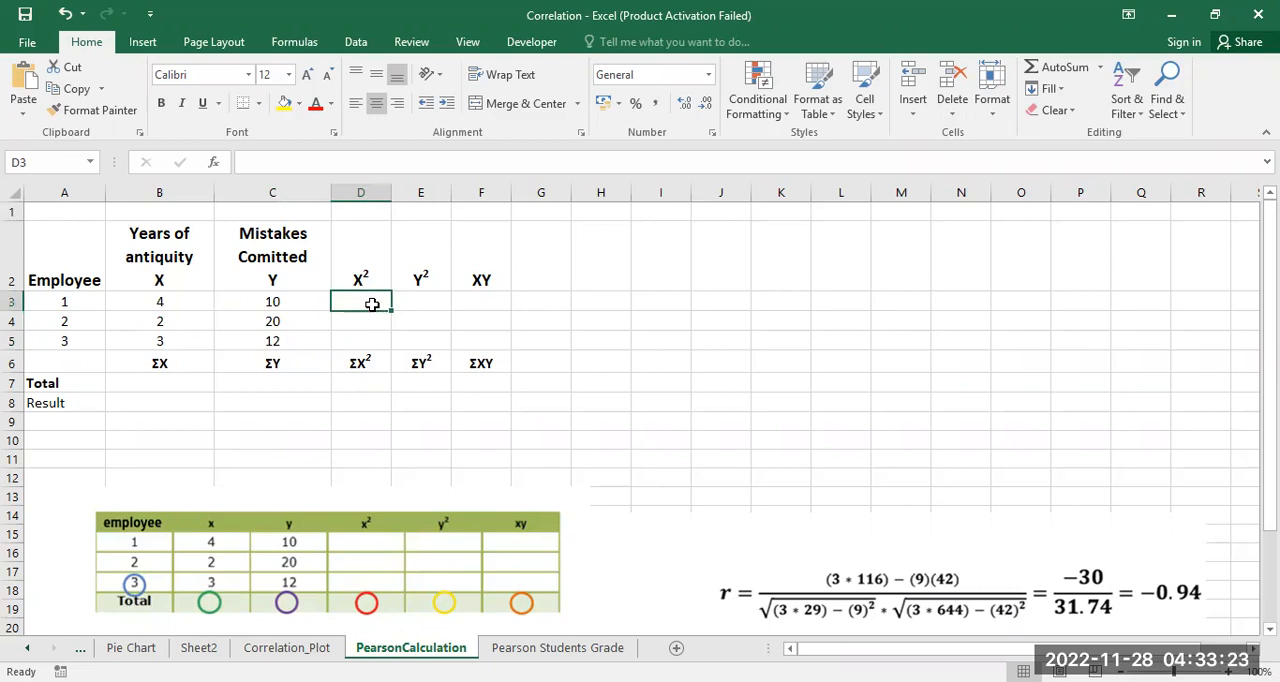
text(=)
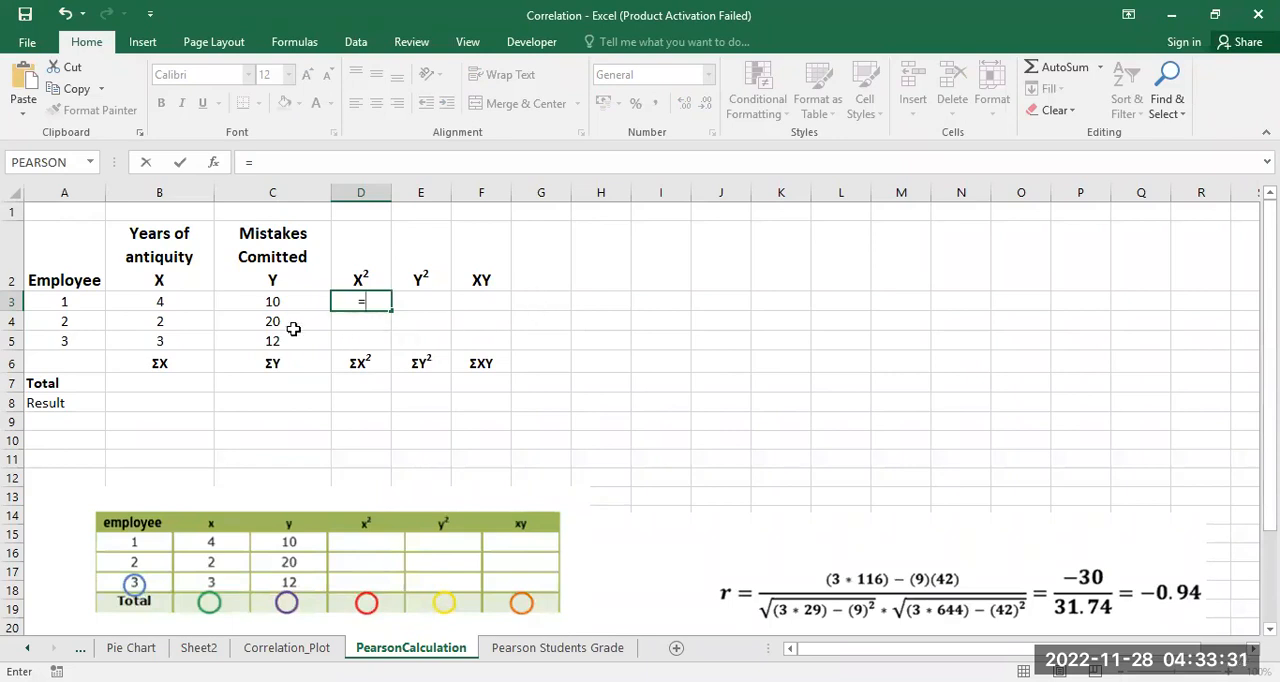
click(181, 303)
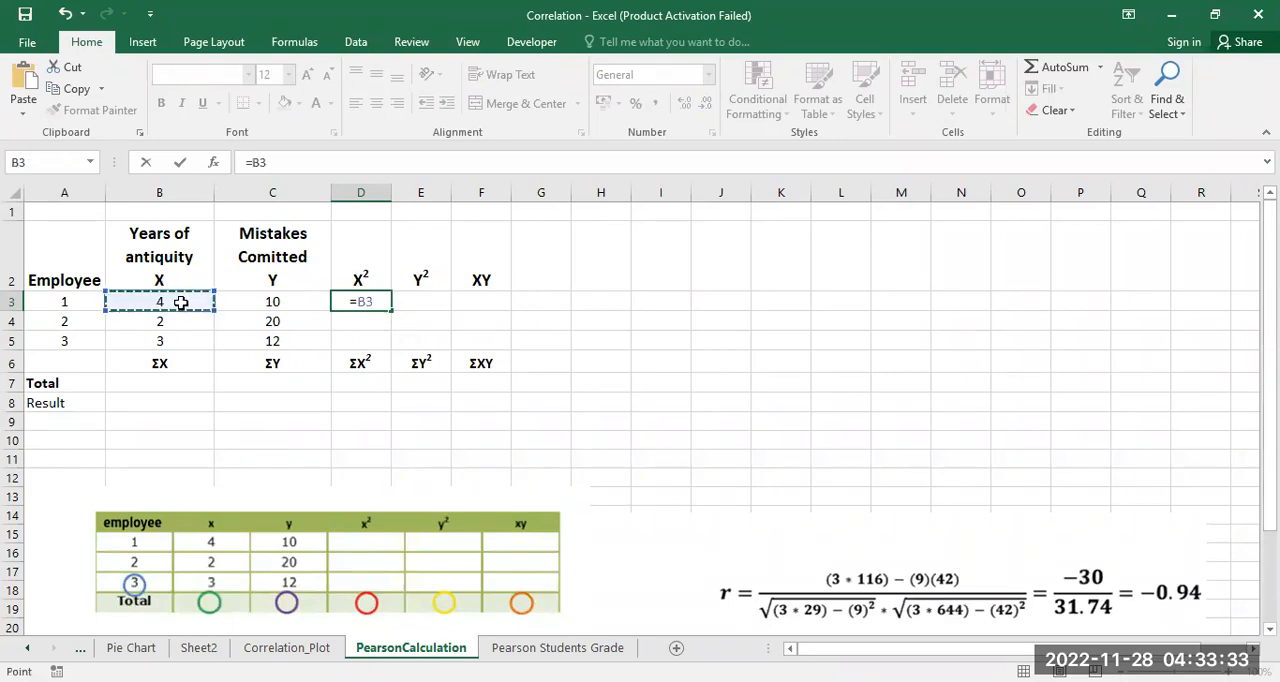
text(^)
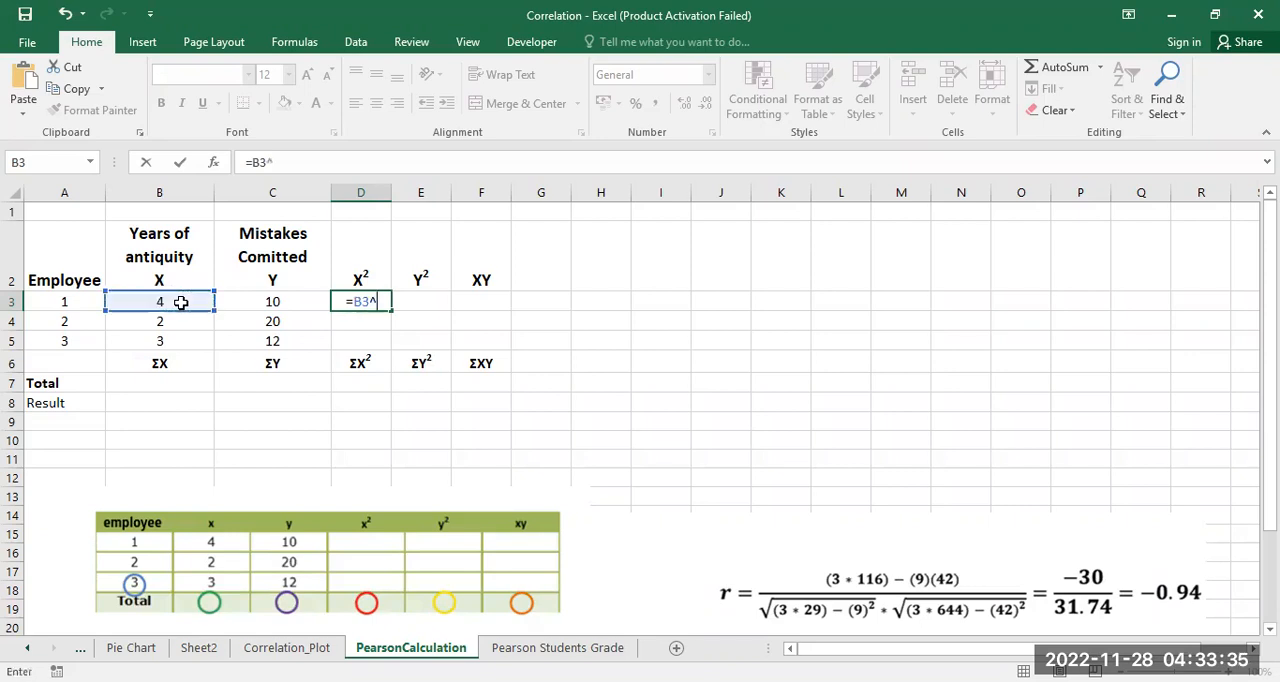
text(2)
key(Return)
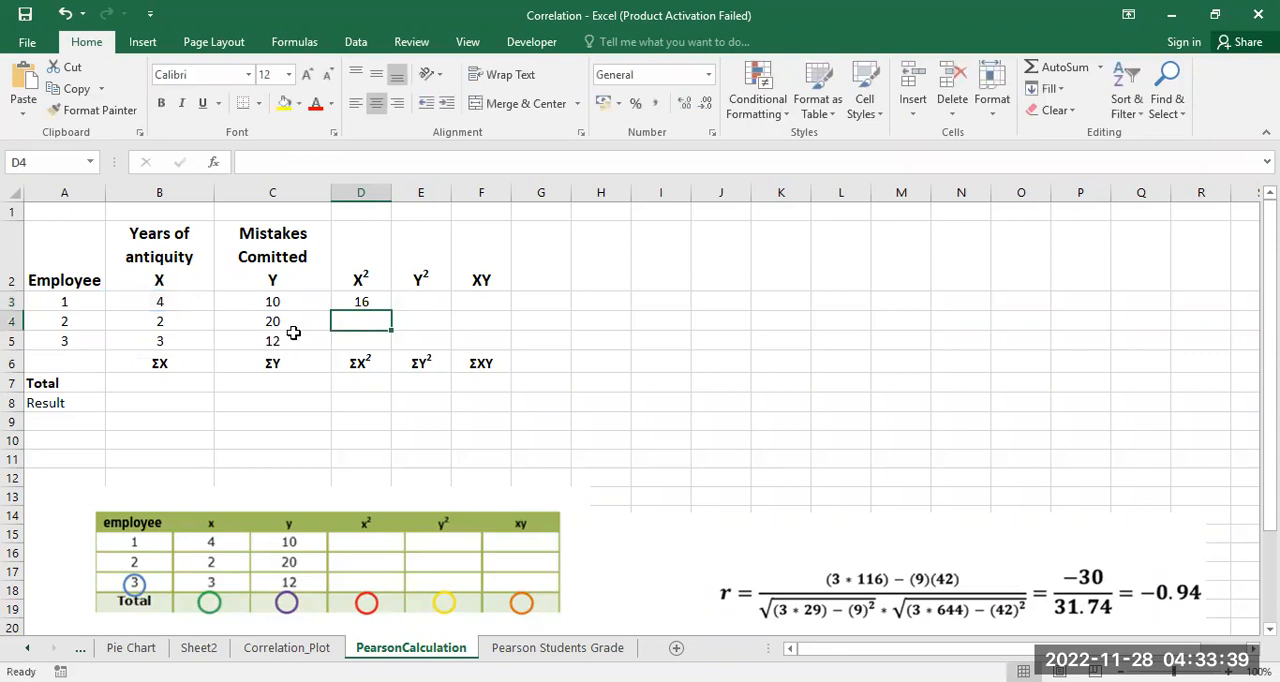
Step: Fill the X² formula from D3 down through D5 for the remaining employees
click(362, 300)
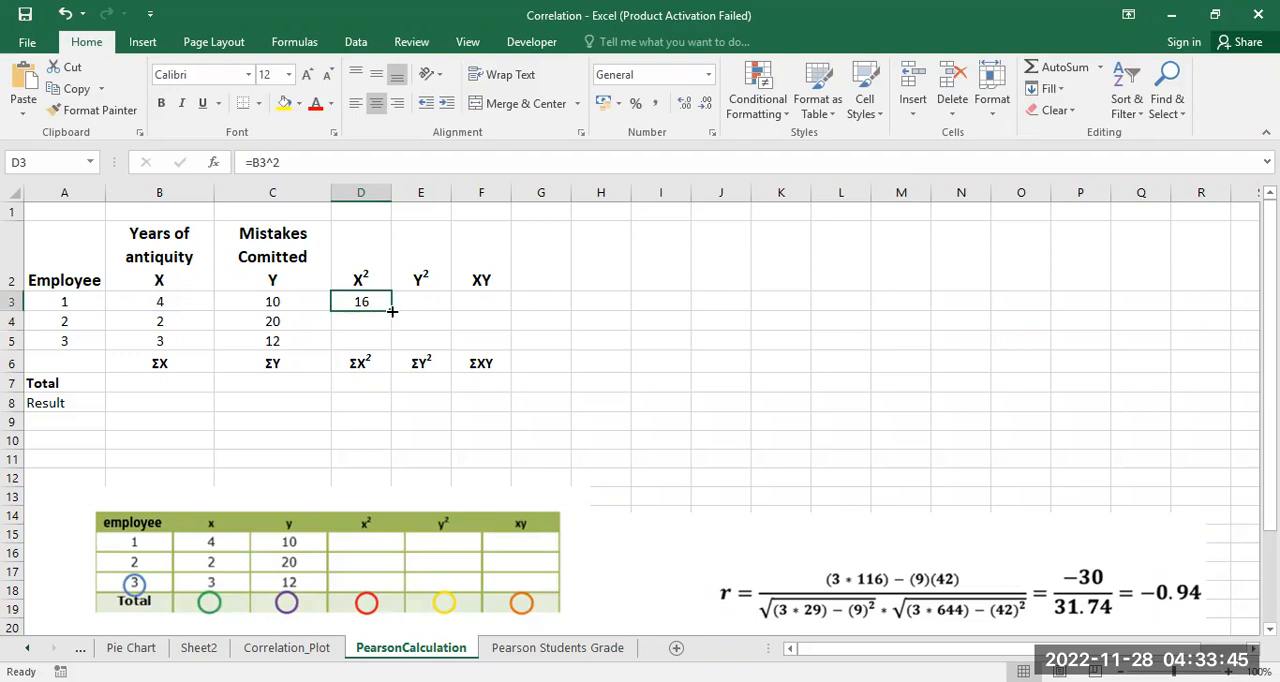
drag(392, 311, 389, 349)
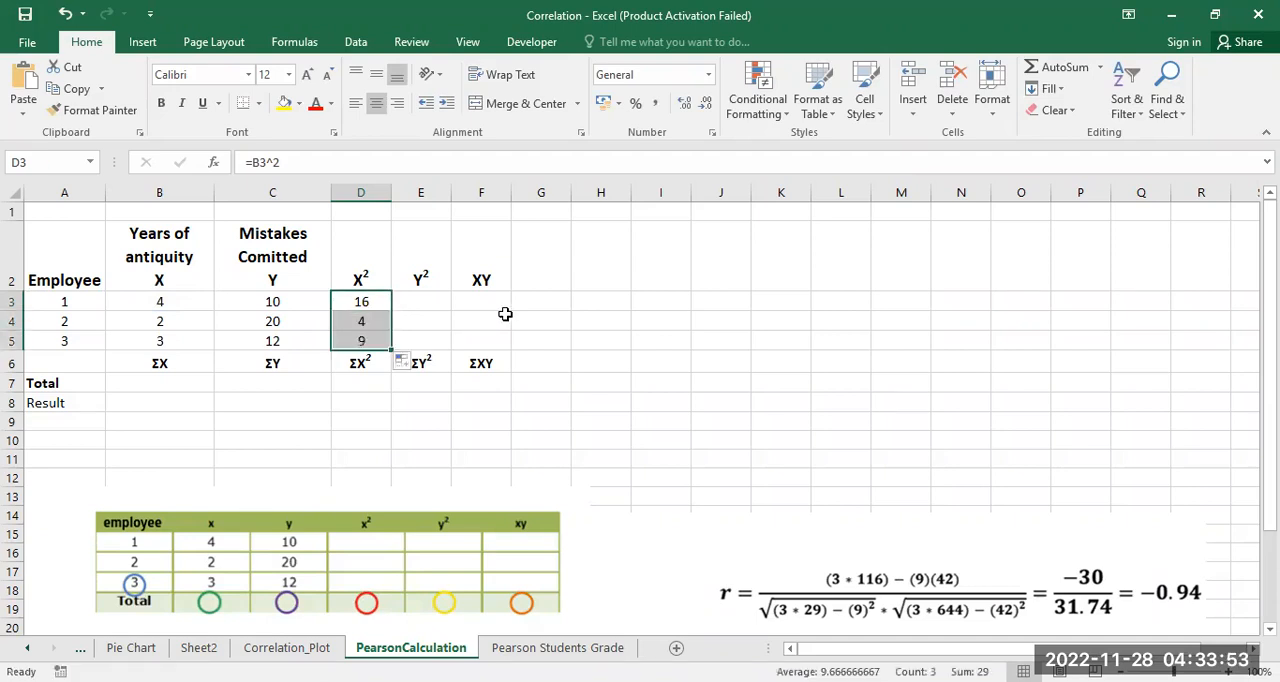
click(505, 316)
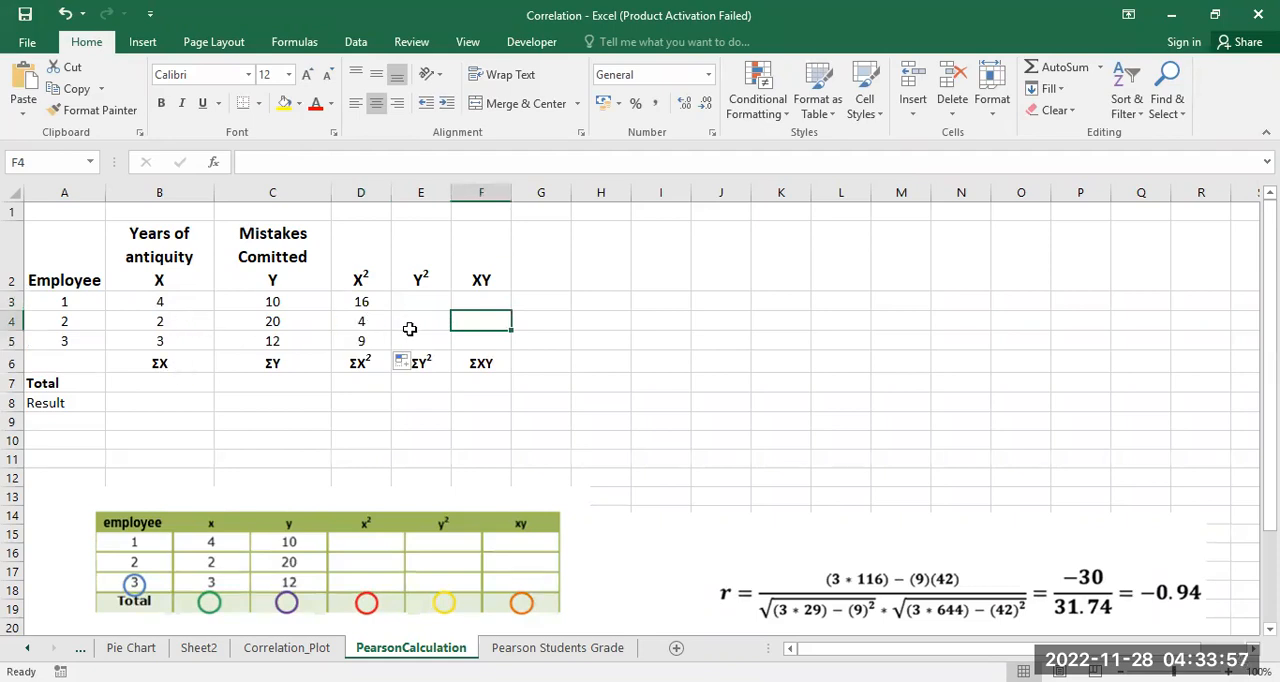
Step: Calculate the first employee's Y² value in E3 with the formula =C3^2
click(421, 301)
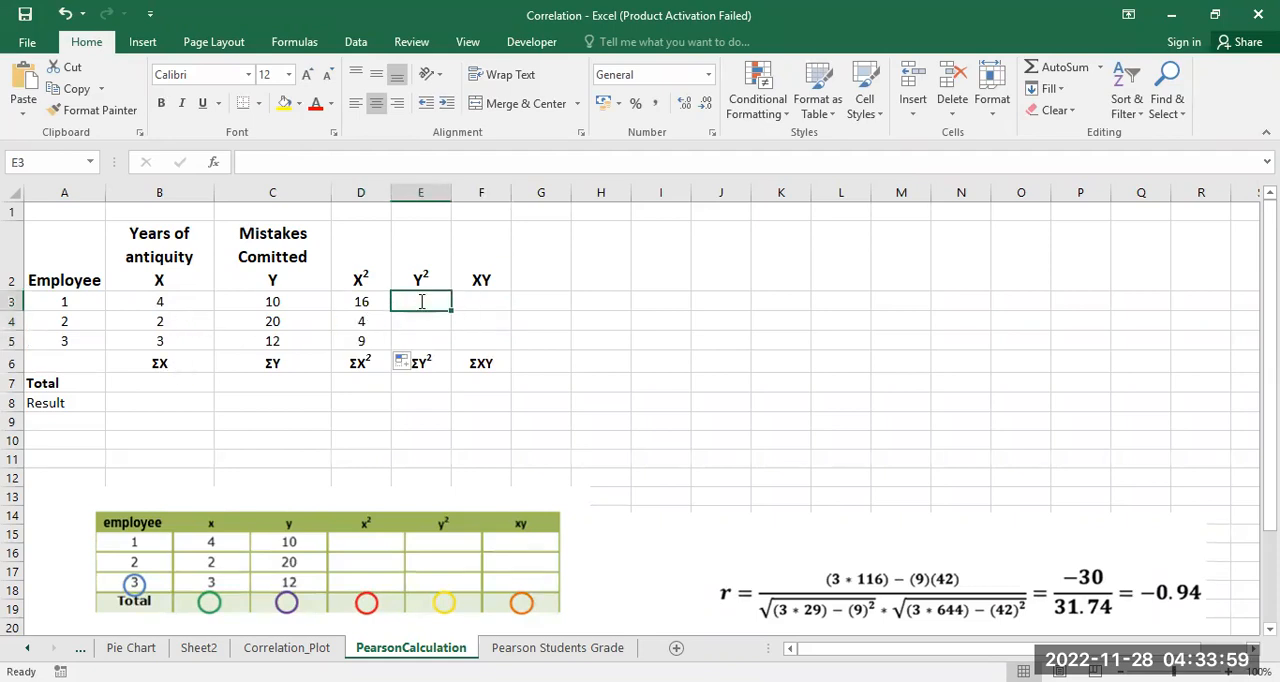
text(=)
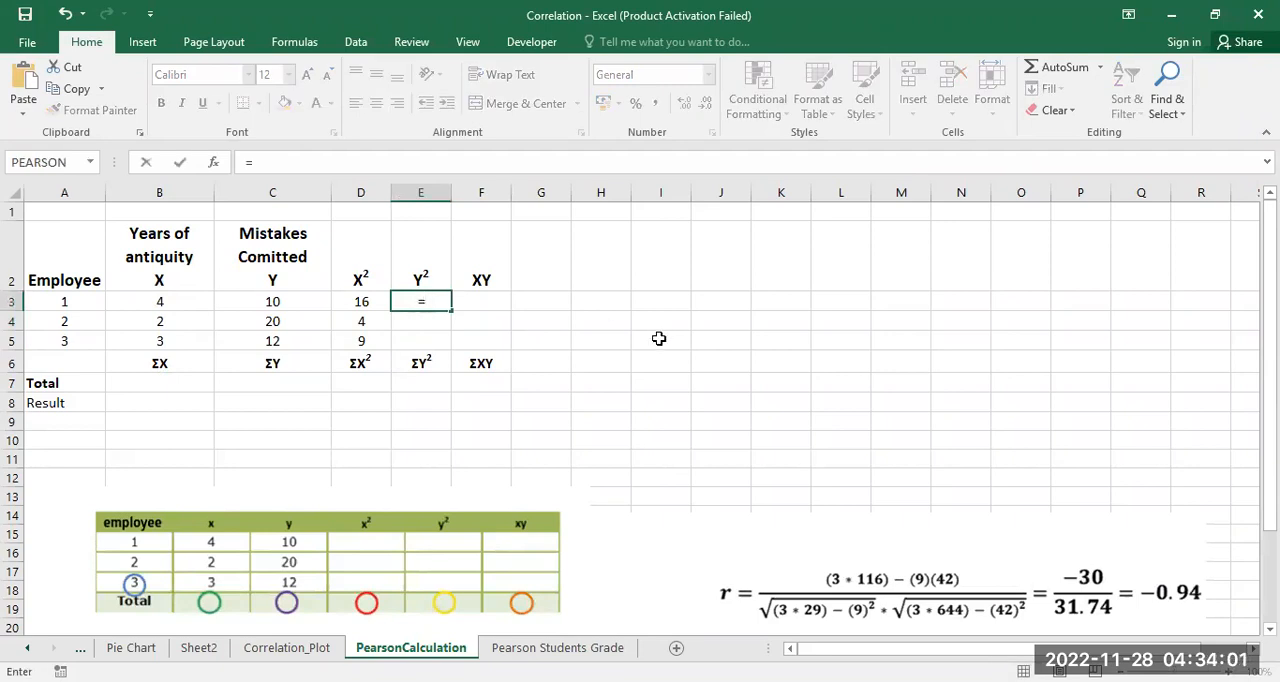
click(281, 301)
text(^2)
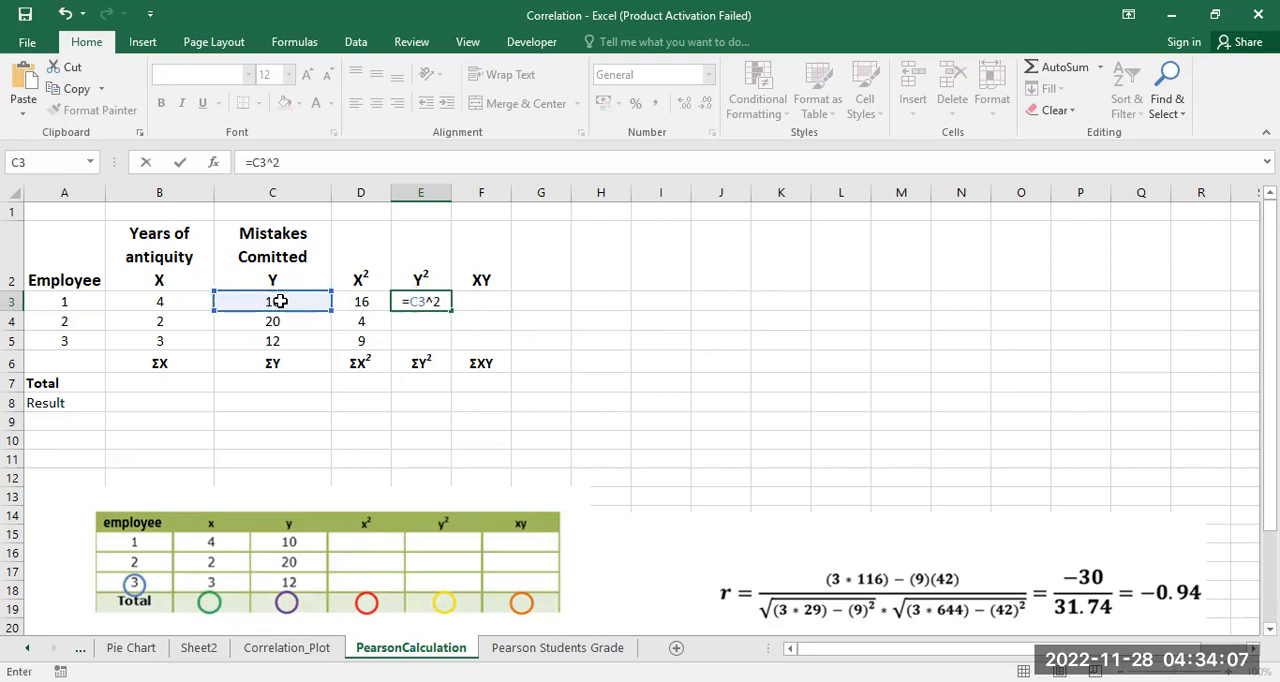
key(Return)
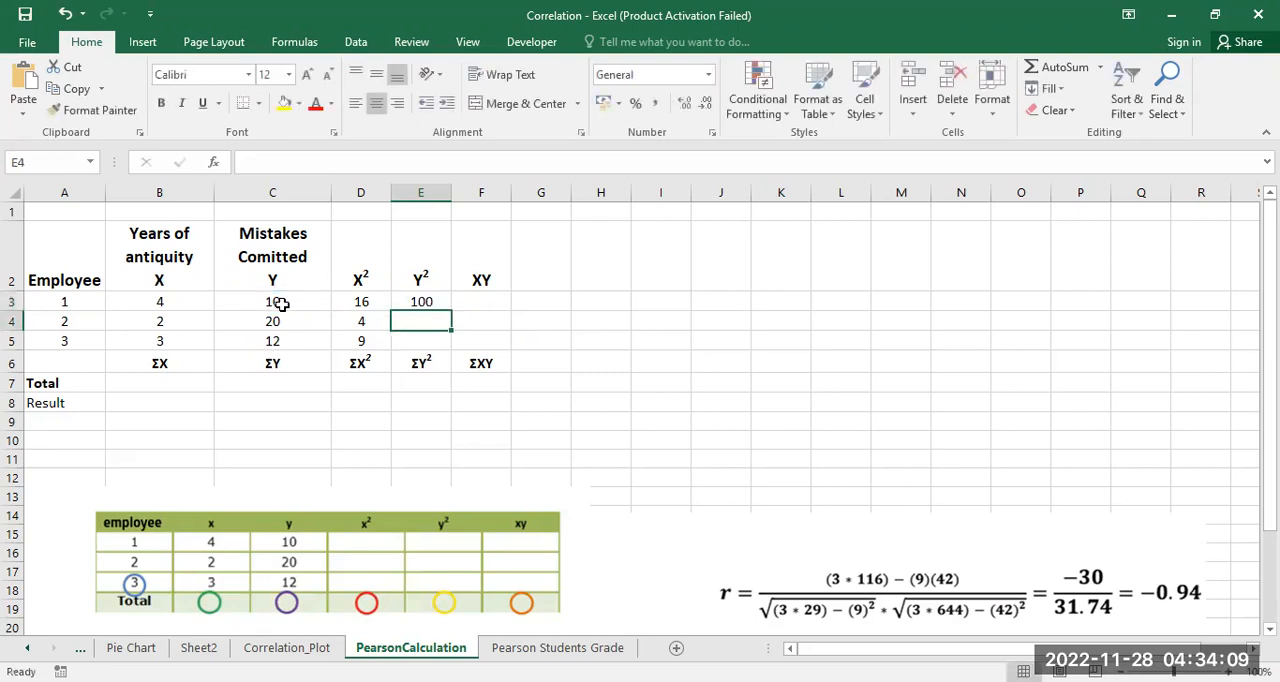
Step: Fill the Y² formula from E3 down through E5 for the remaining employees
click(434, 300)
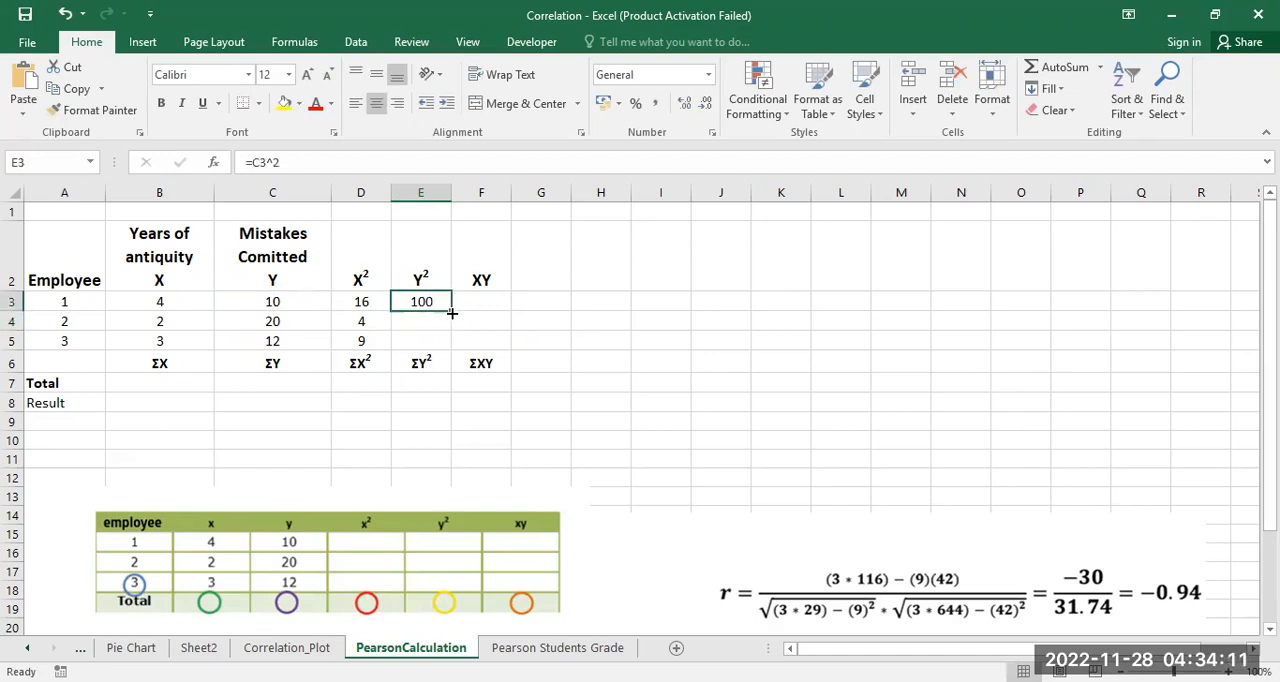
drag(450, 312, 446, 352)
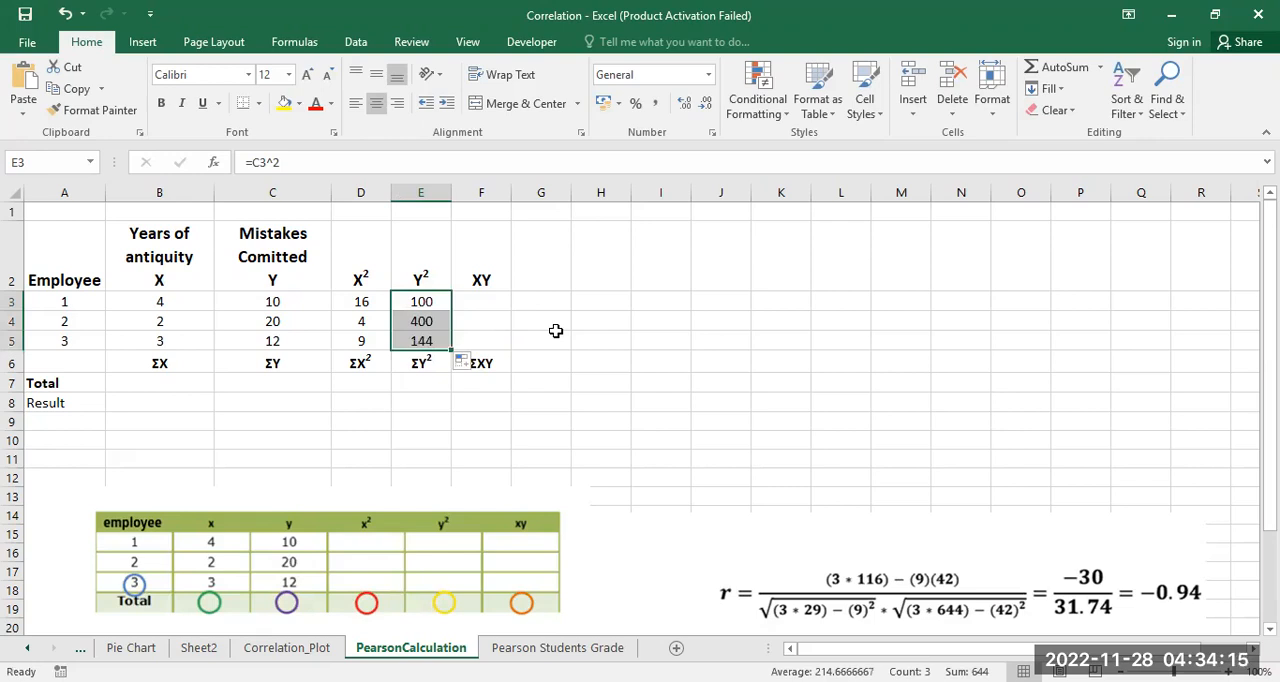
click(557, 336)
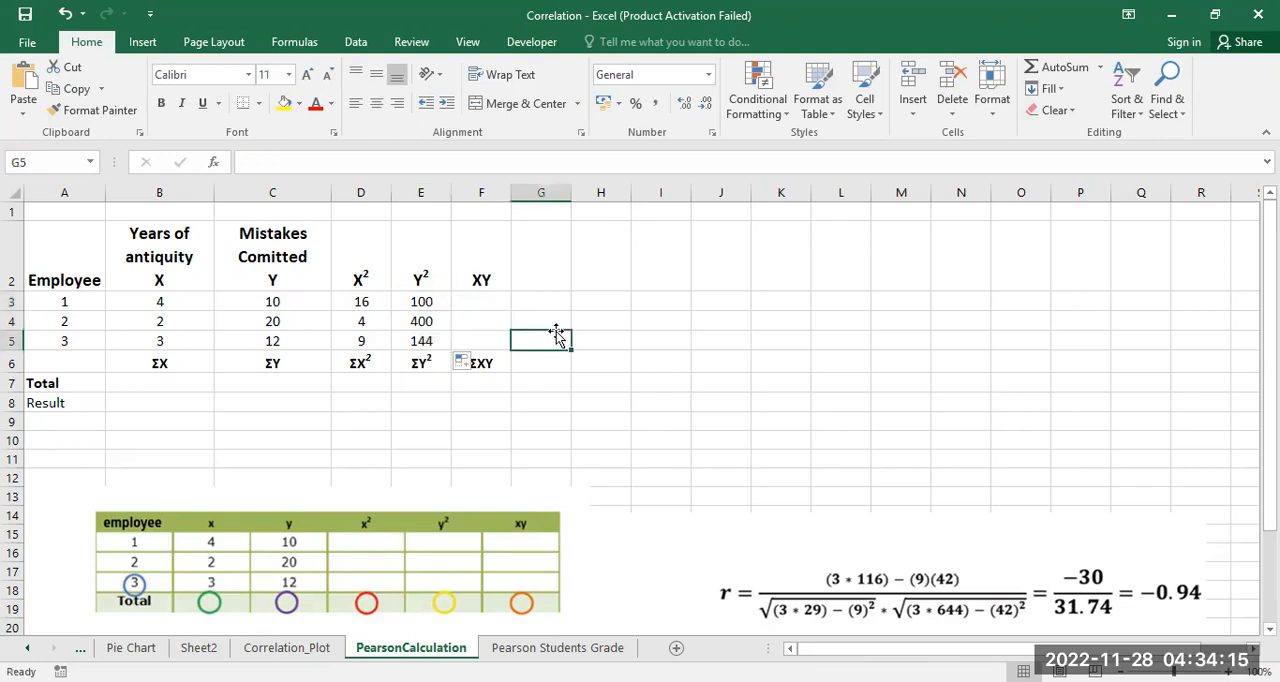
Step: Calculate the first employee's XY product in F3 with the formula =B3*C3
click(482, 303)
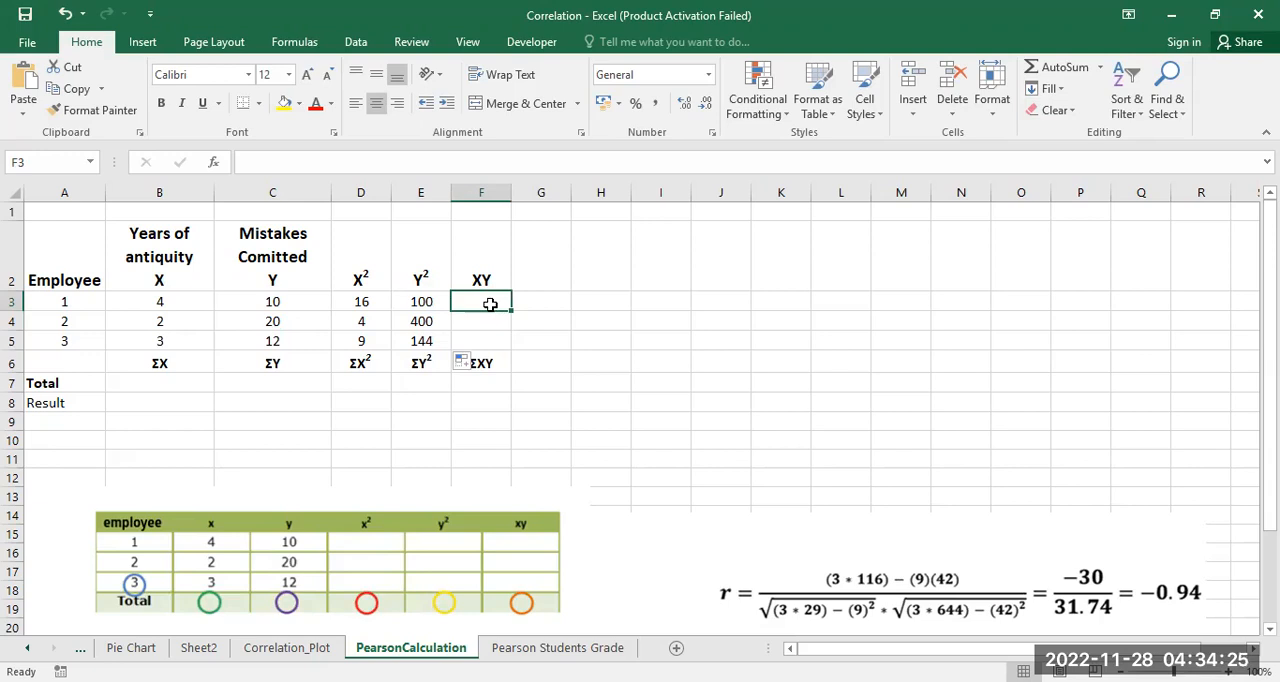
text(=)
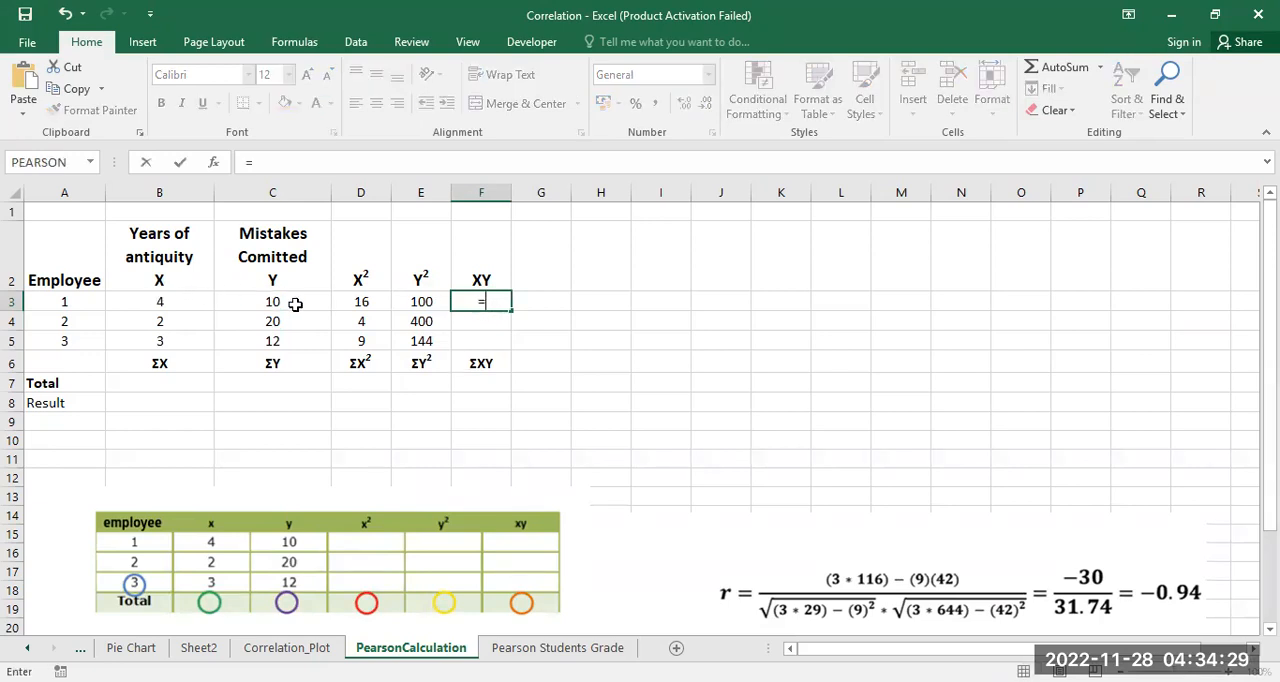
click(172, 300)
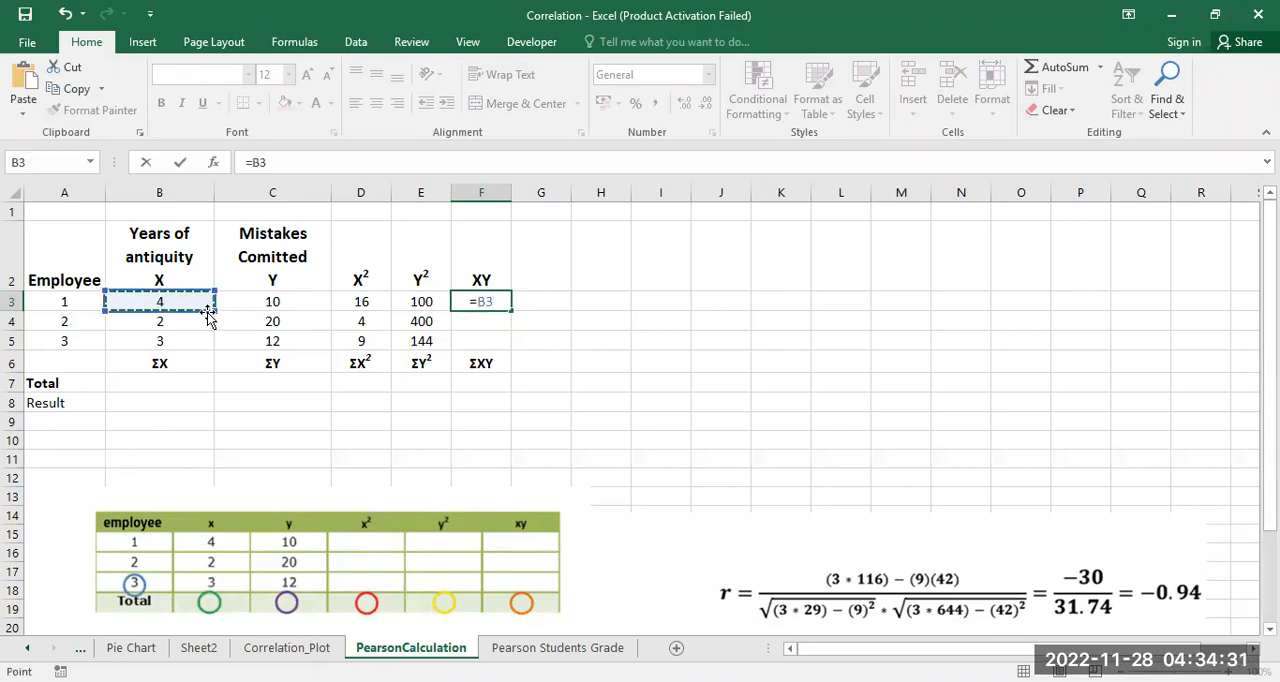
text(*)
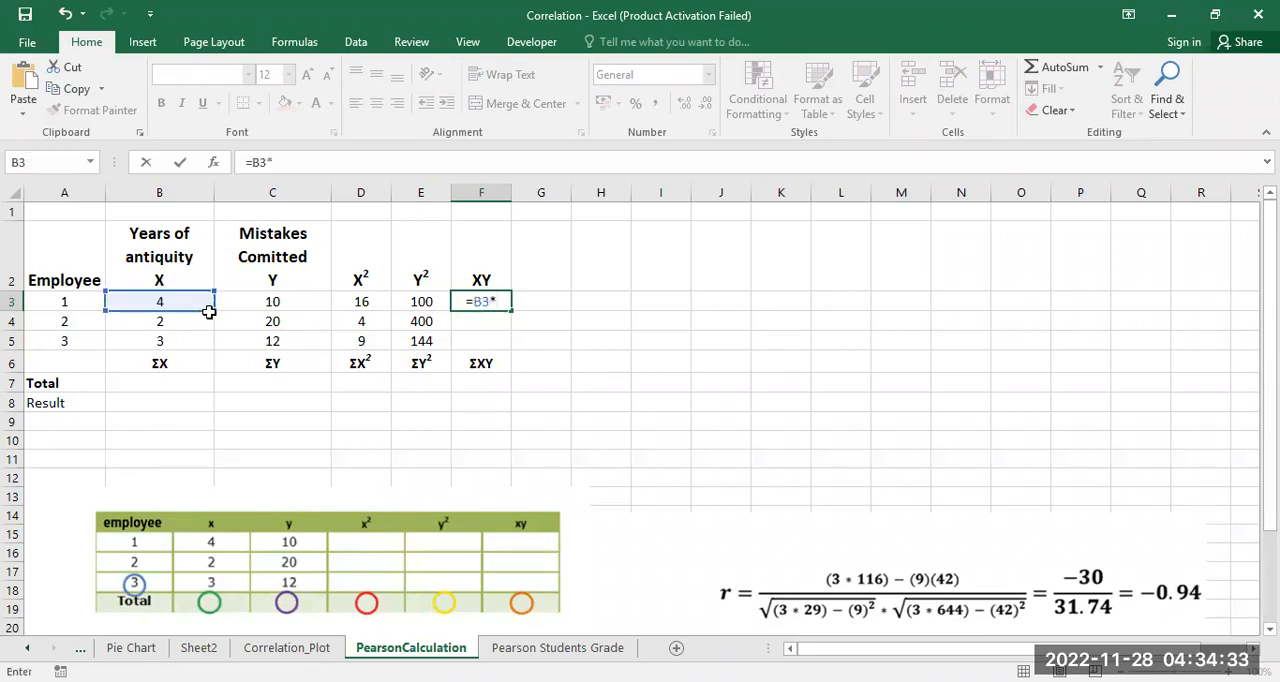
click(284, 302)
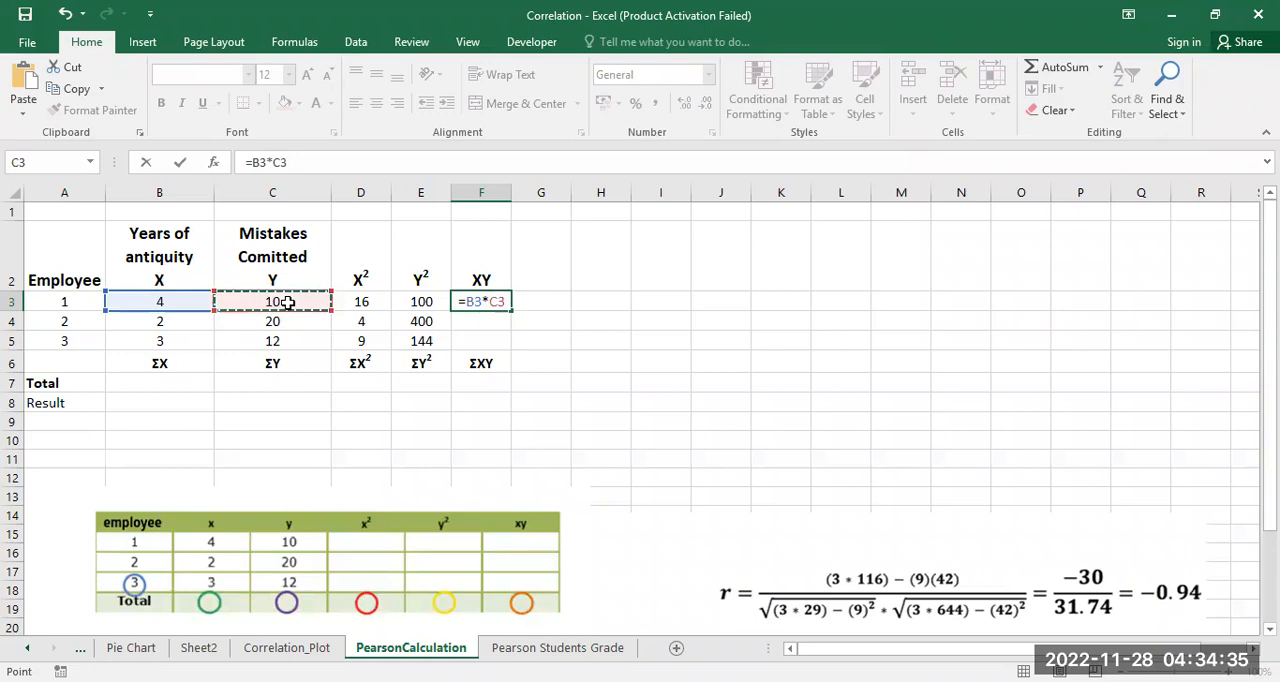
key(Return)
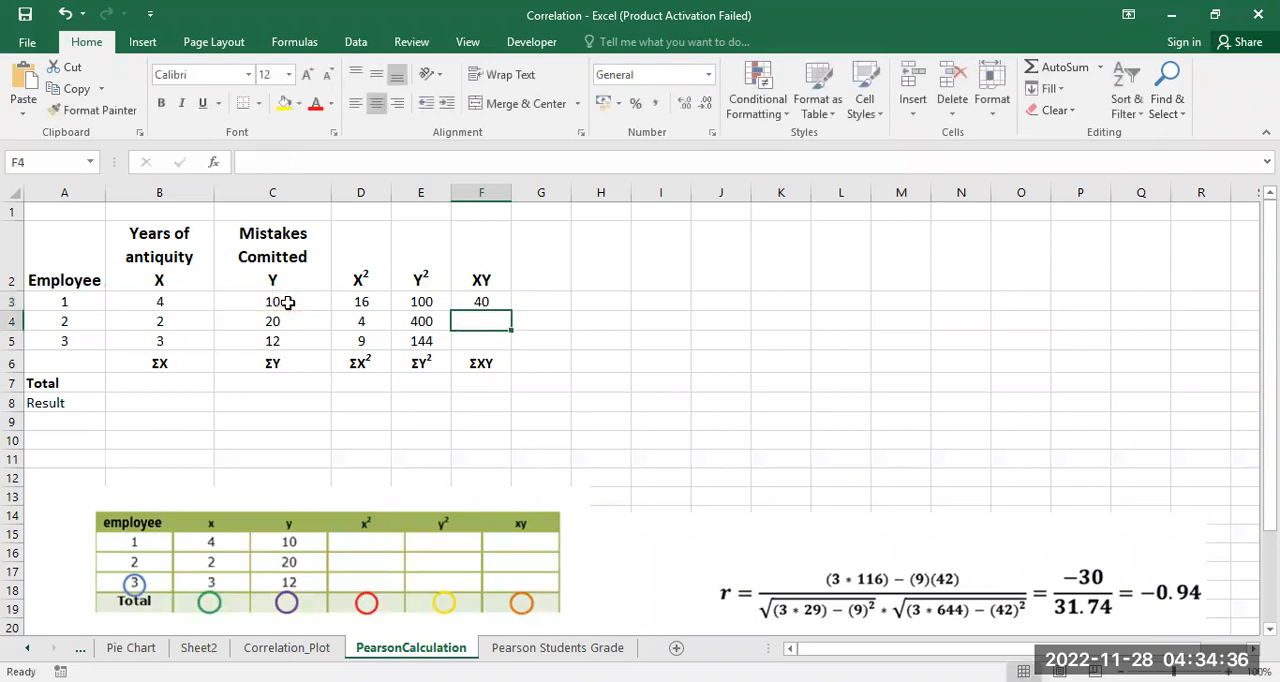
Step: Fill the XY formula from F3 down through F5 for the remaining employees
click(483, 300)
drag(511, 311, 509, 347)
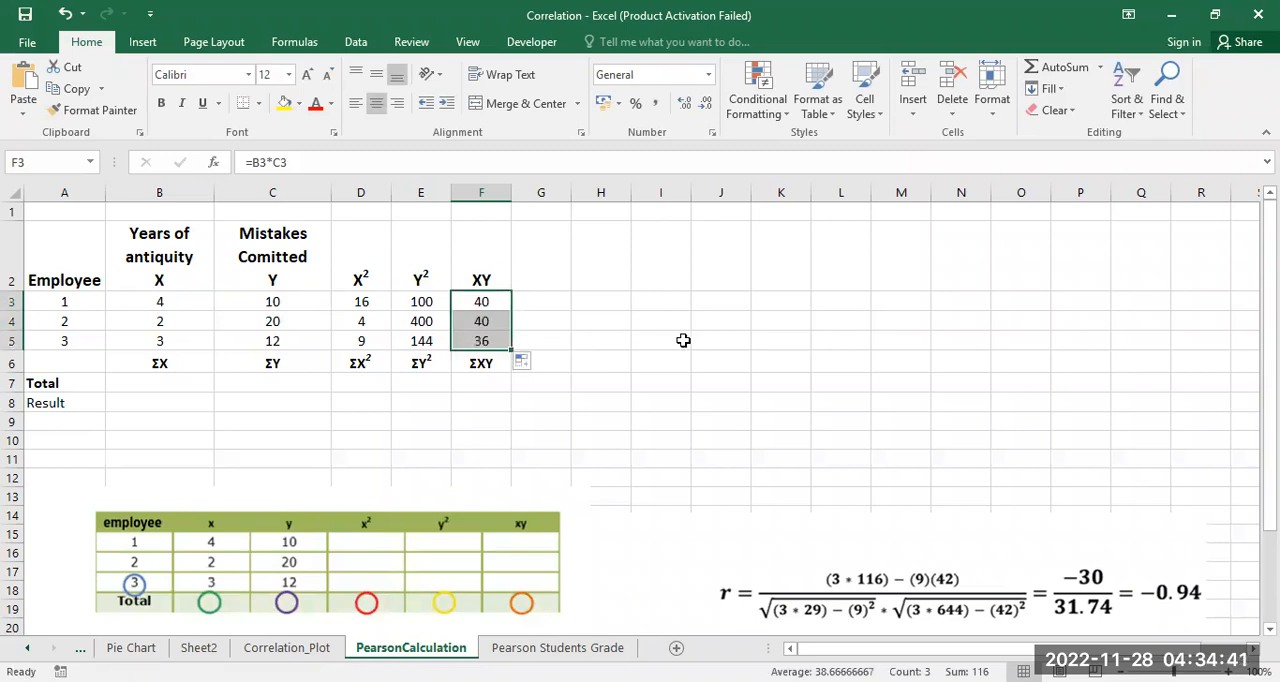
click(685, 341)
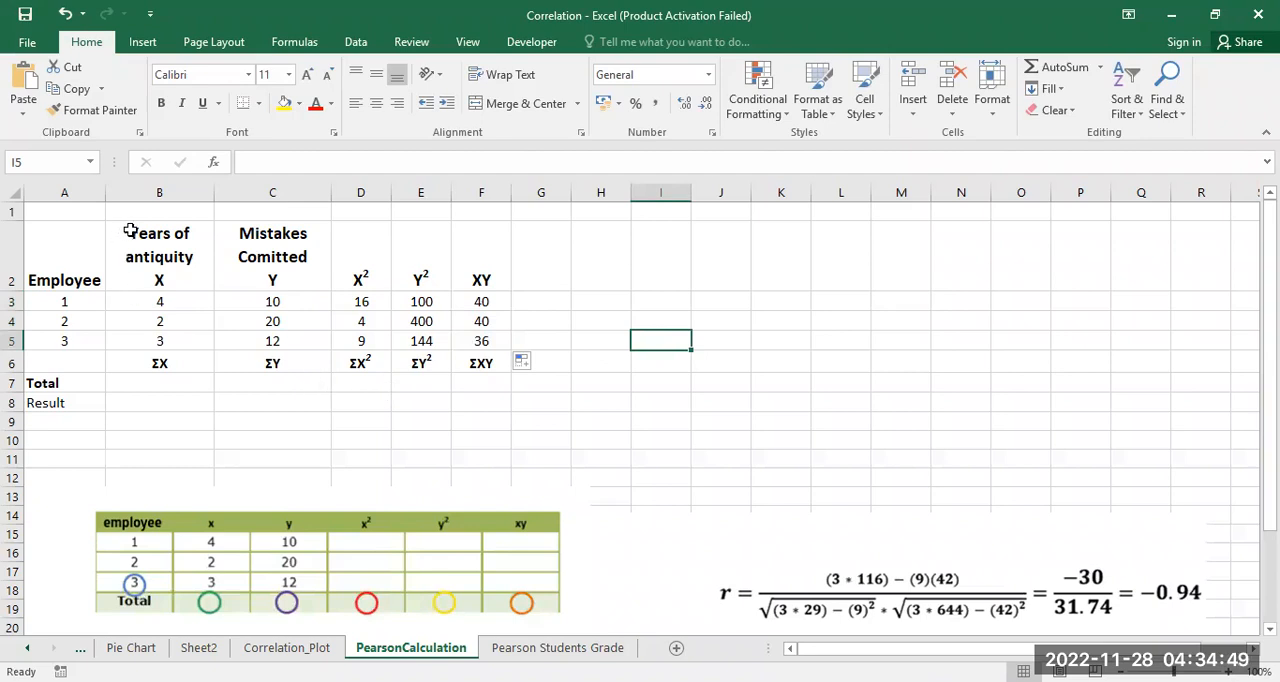
Step: Total the X values in B7 with the formula =SUM(B3:B5) and center the cell horizontally
click(145, 382)
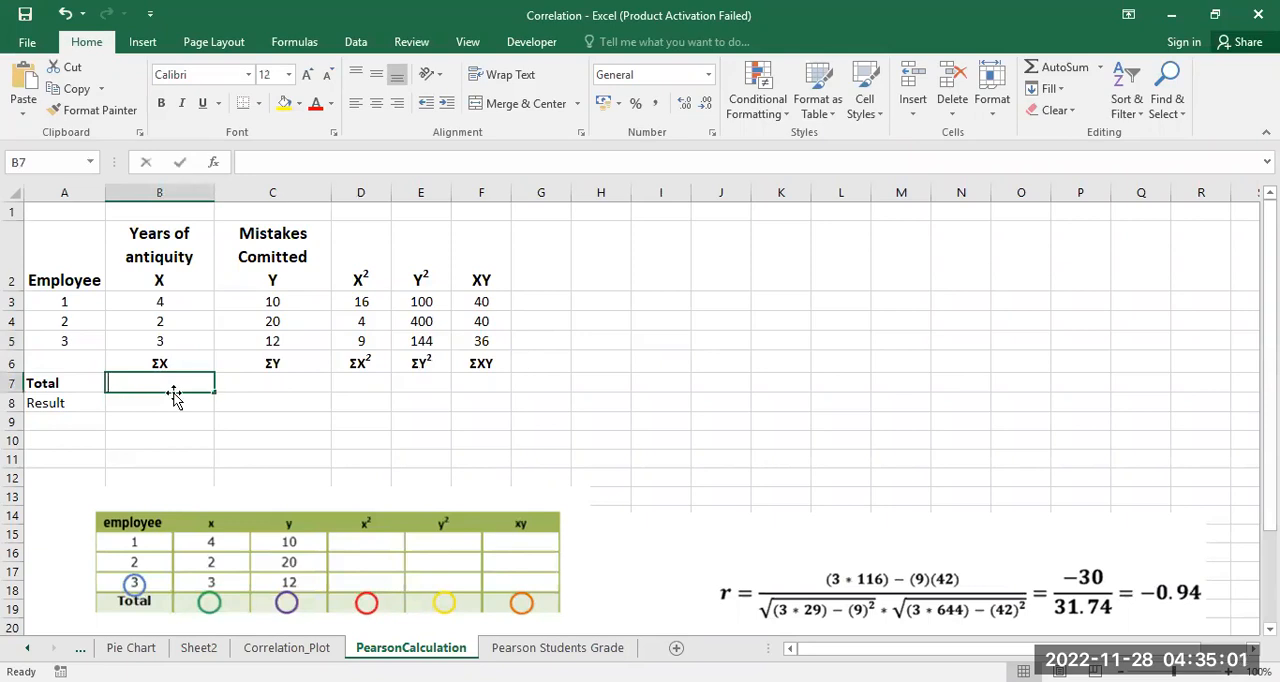
text(=)
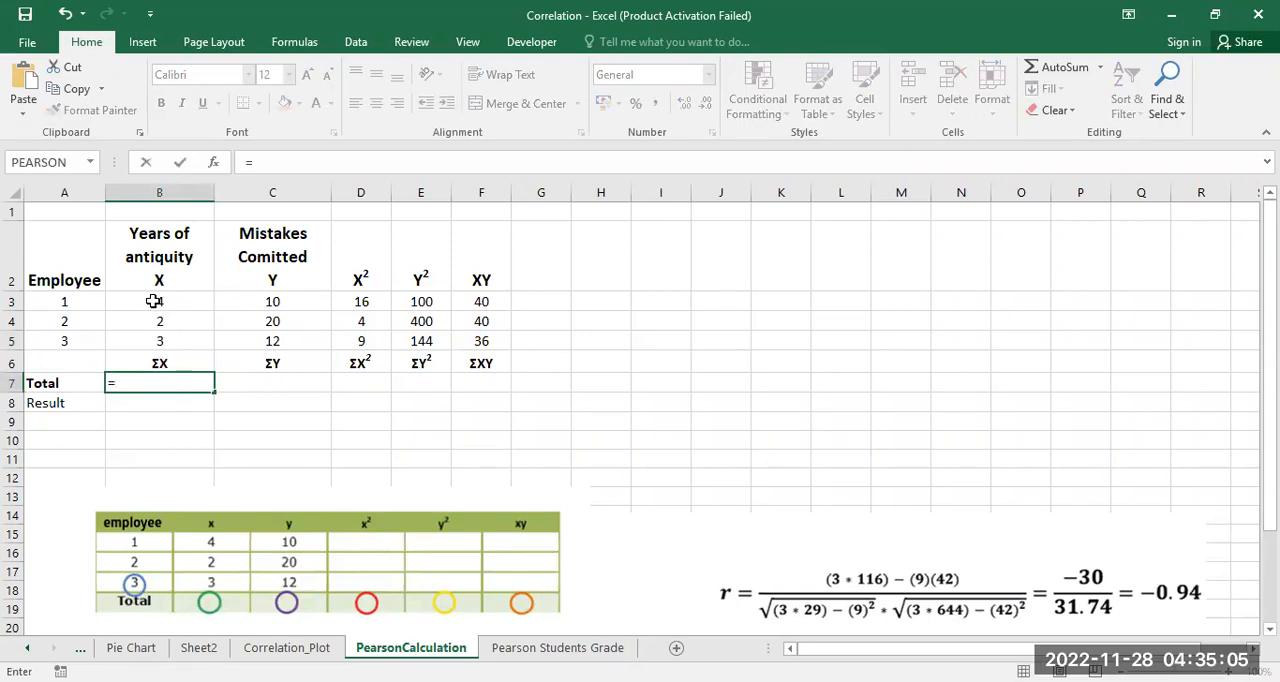
text(sum()
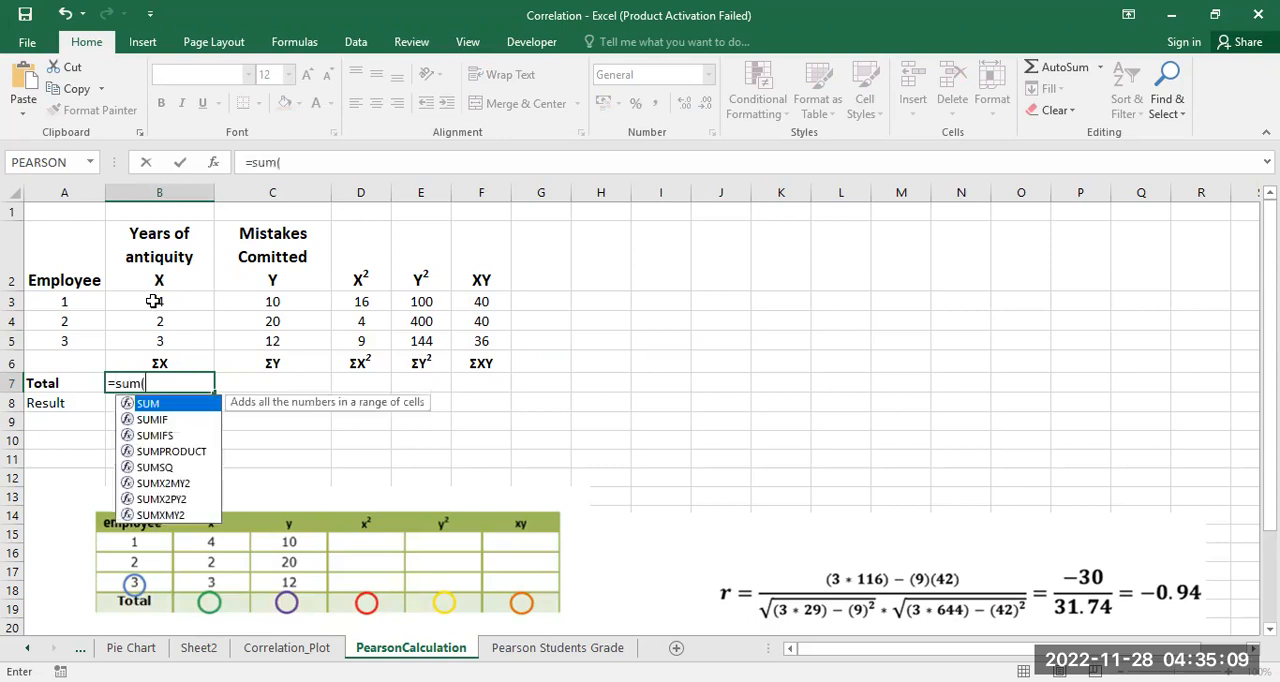
drag(160, 301, 222, 367)
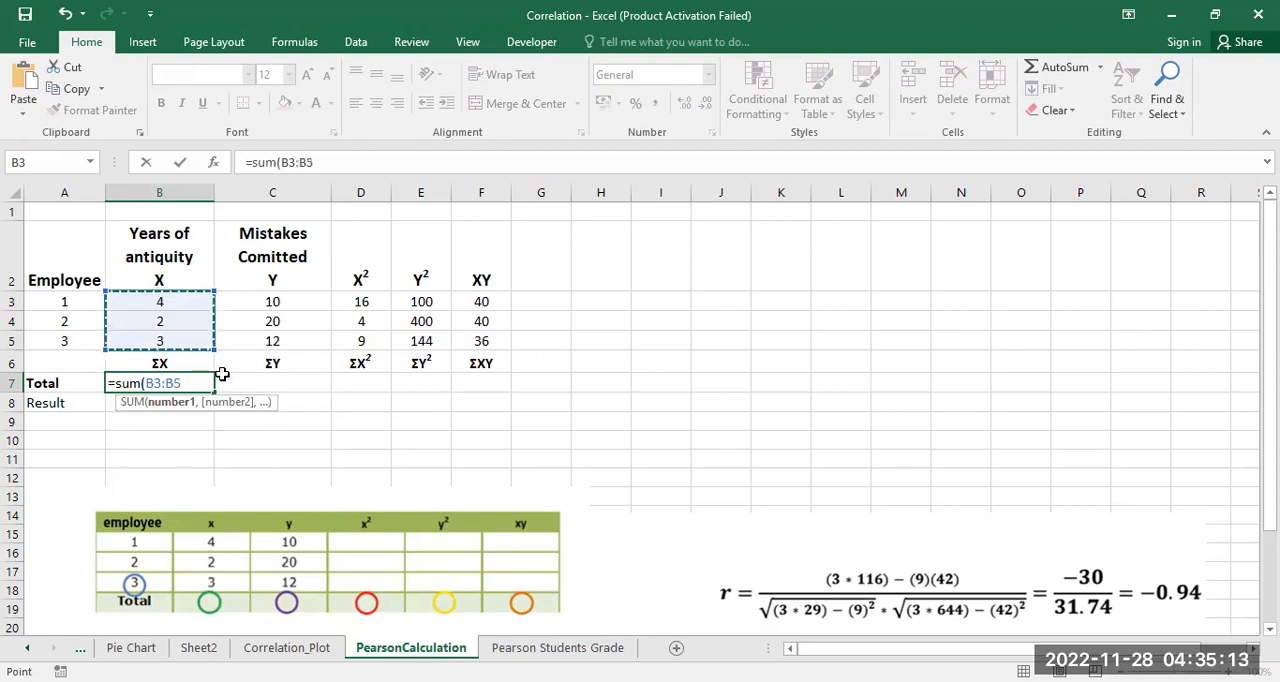
text())
key(Return)
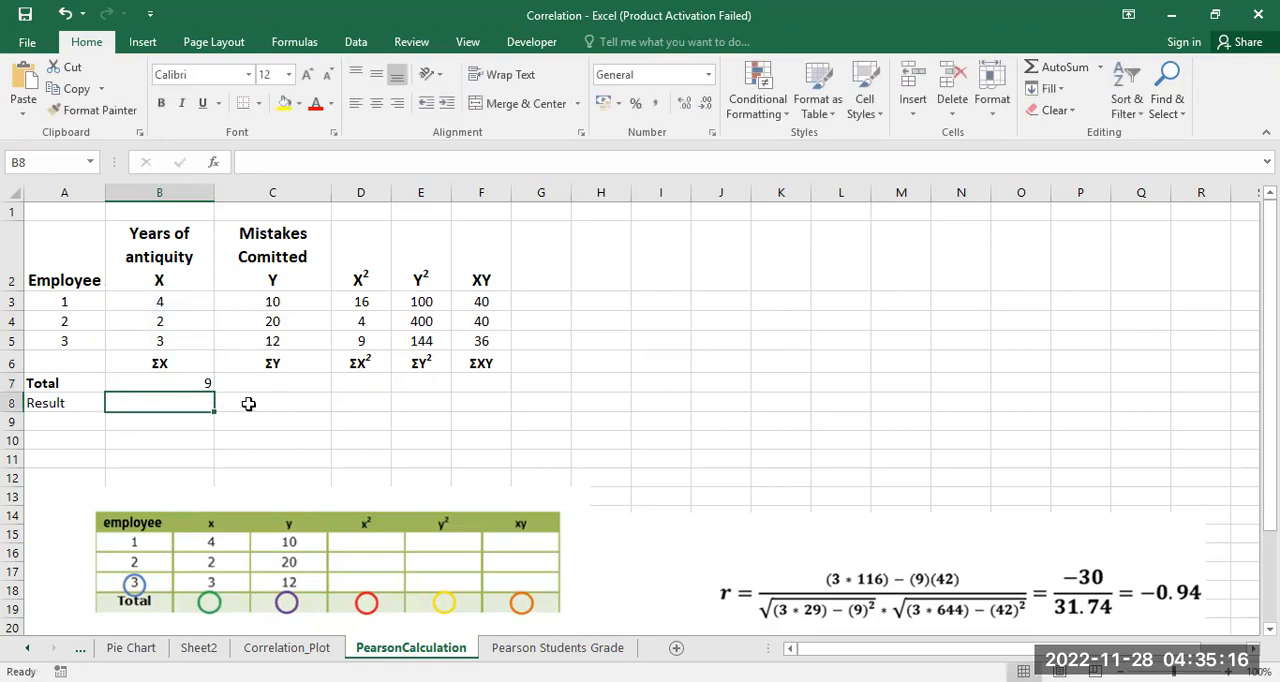
click(187, 383)
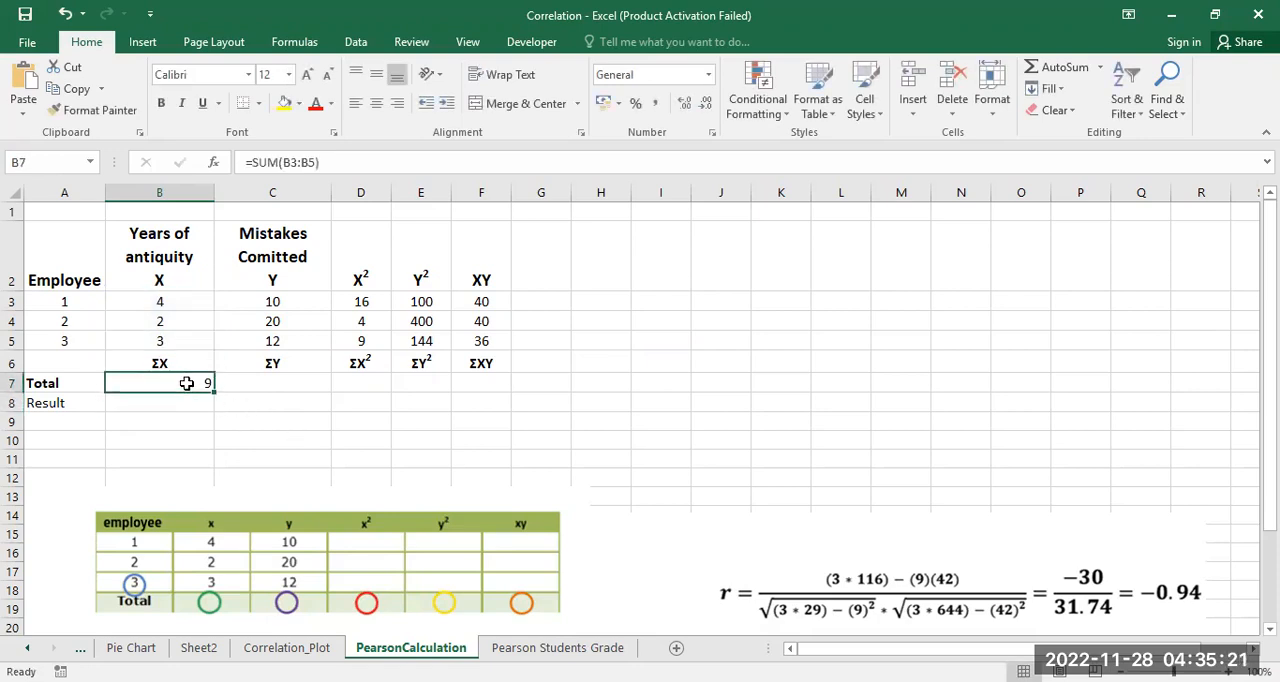
click(375, 104)
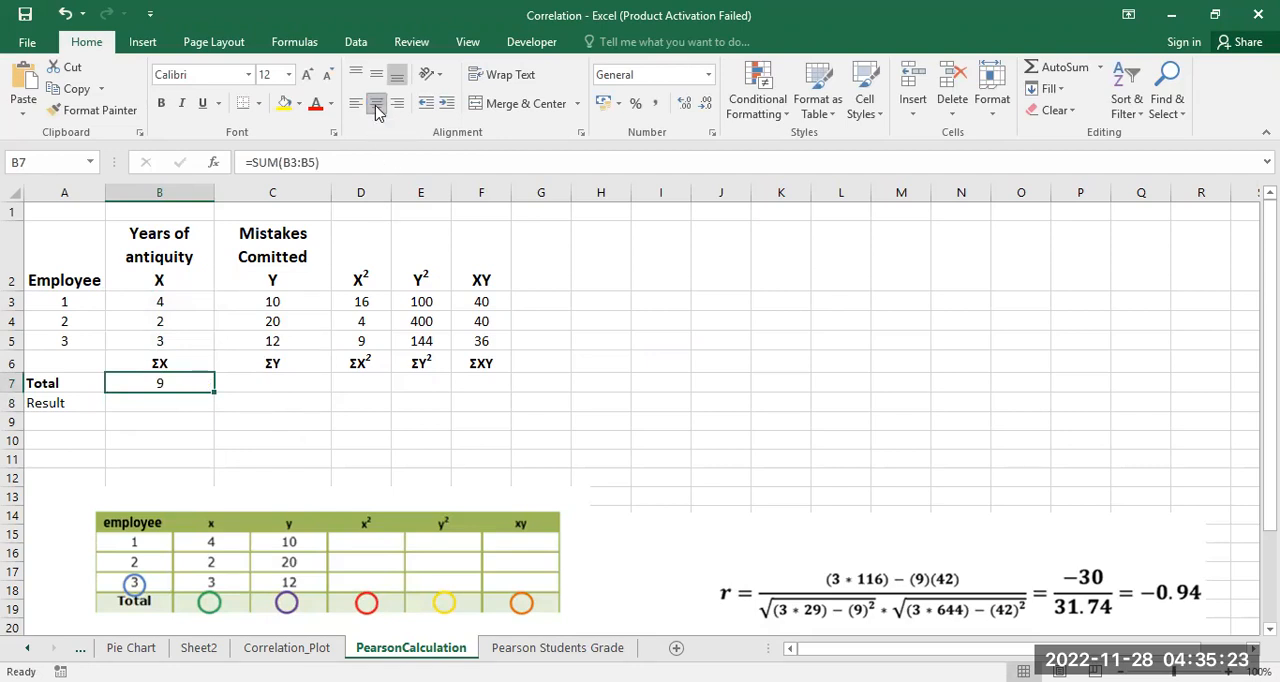
Step: Total the Y values in C7 with the formula =SUM(C3:C5) and center the cell horizontally
click(295, 383)
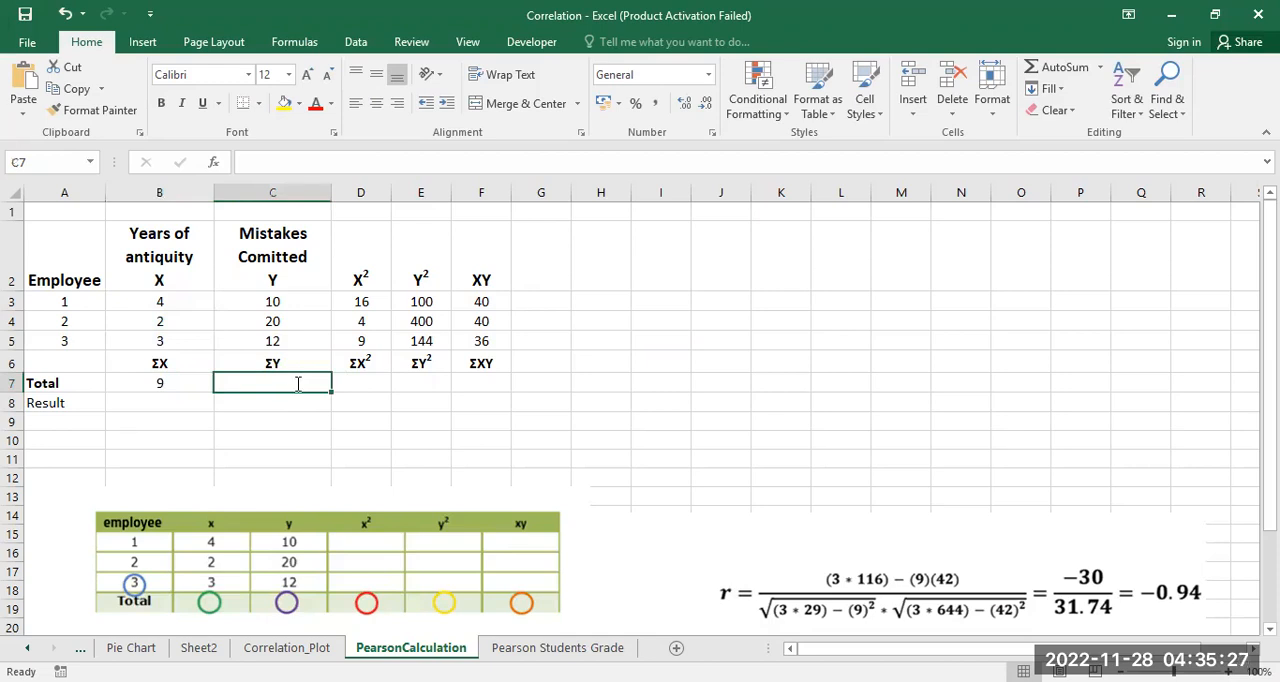
text(=)
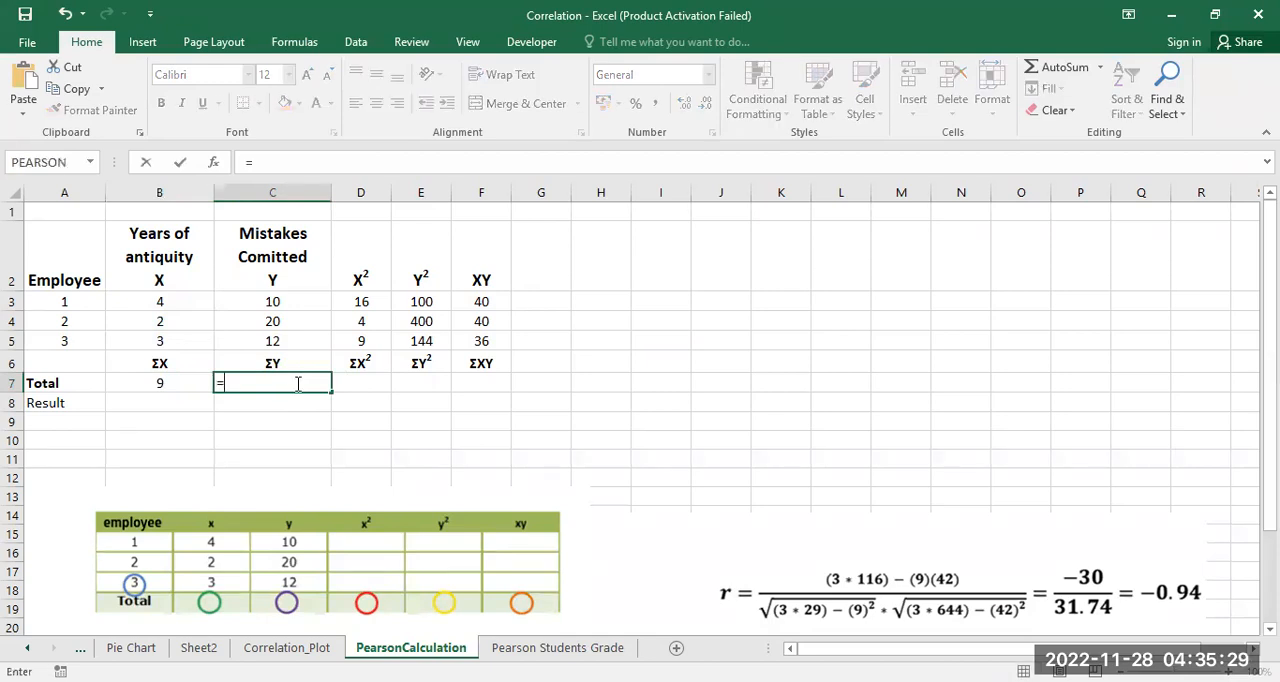
text(sum()
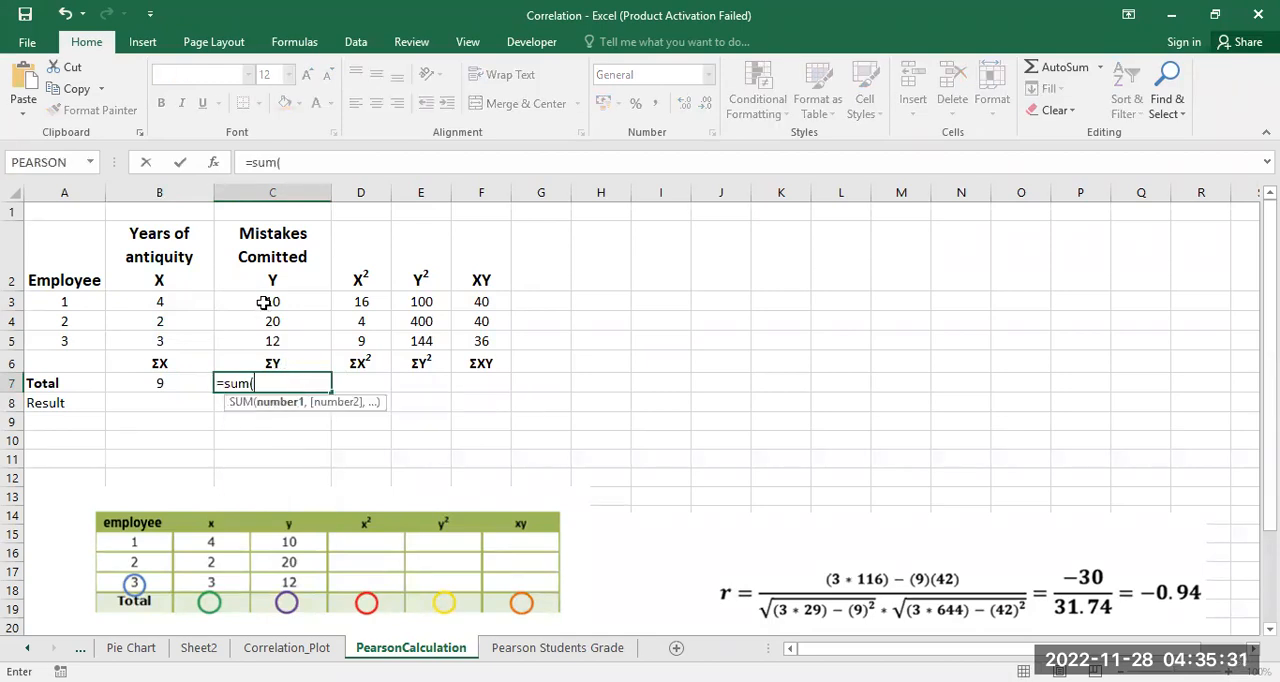
click(264, 301)
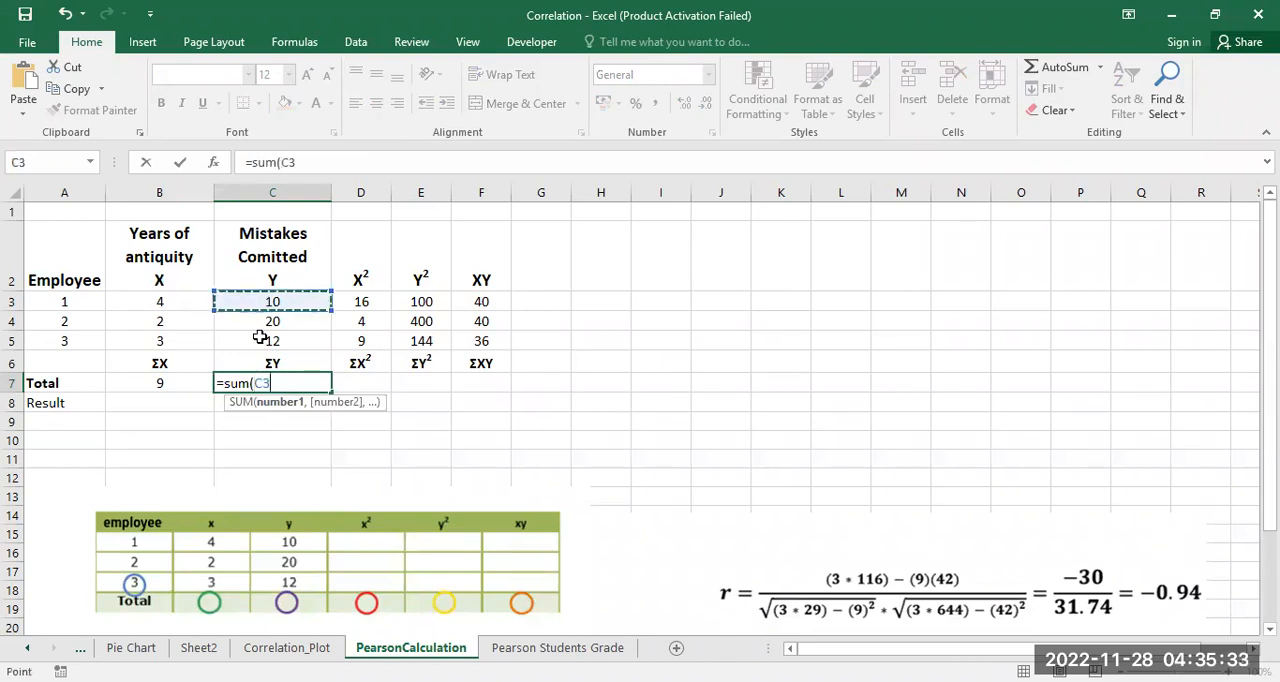
drag(264, 301, 260, 338)
text())
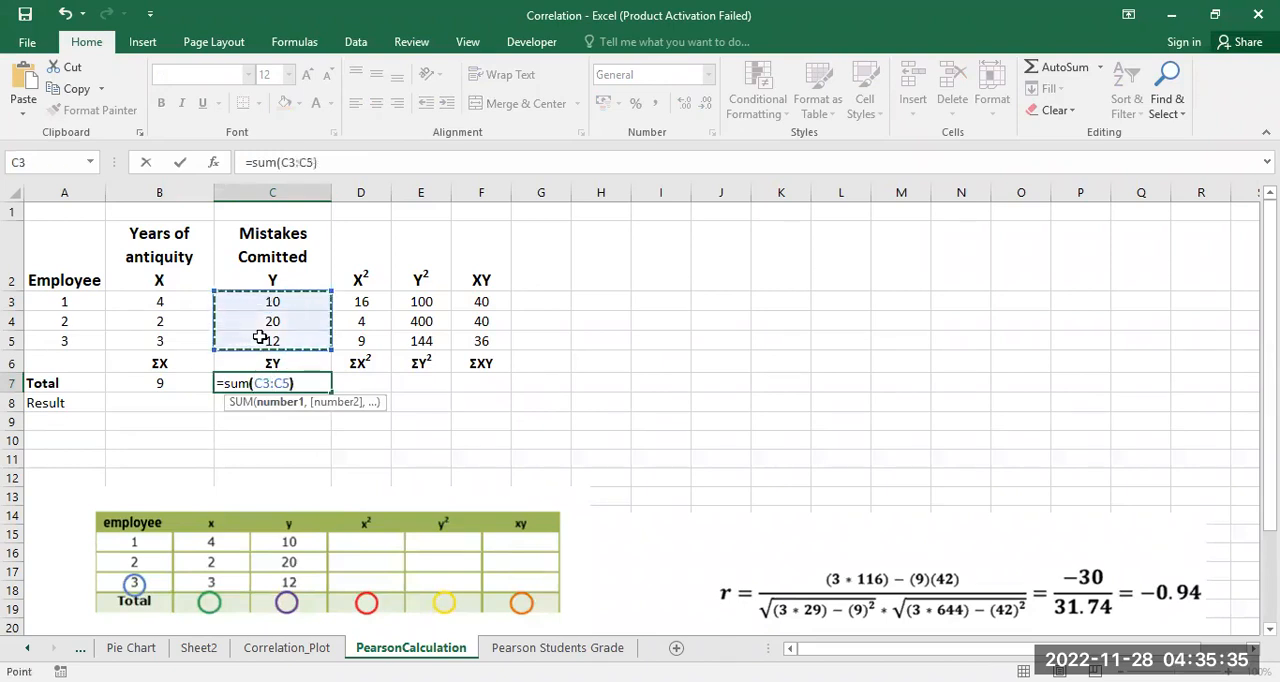
key(Return)
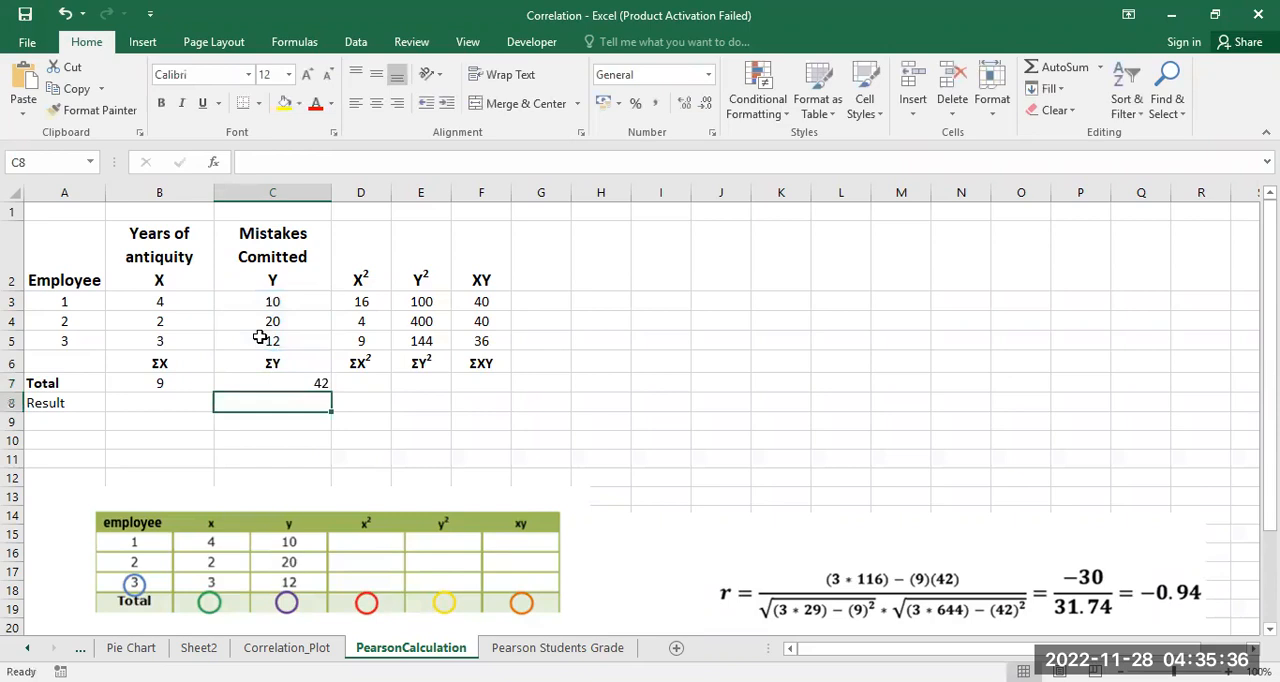
click(322, 379)
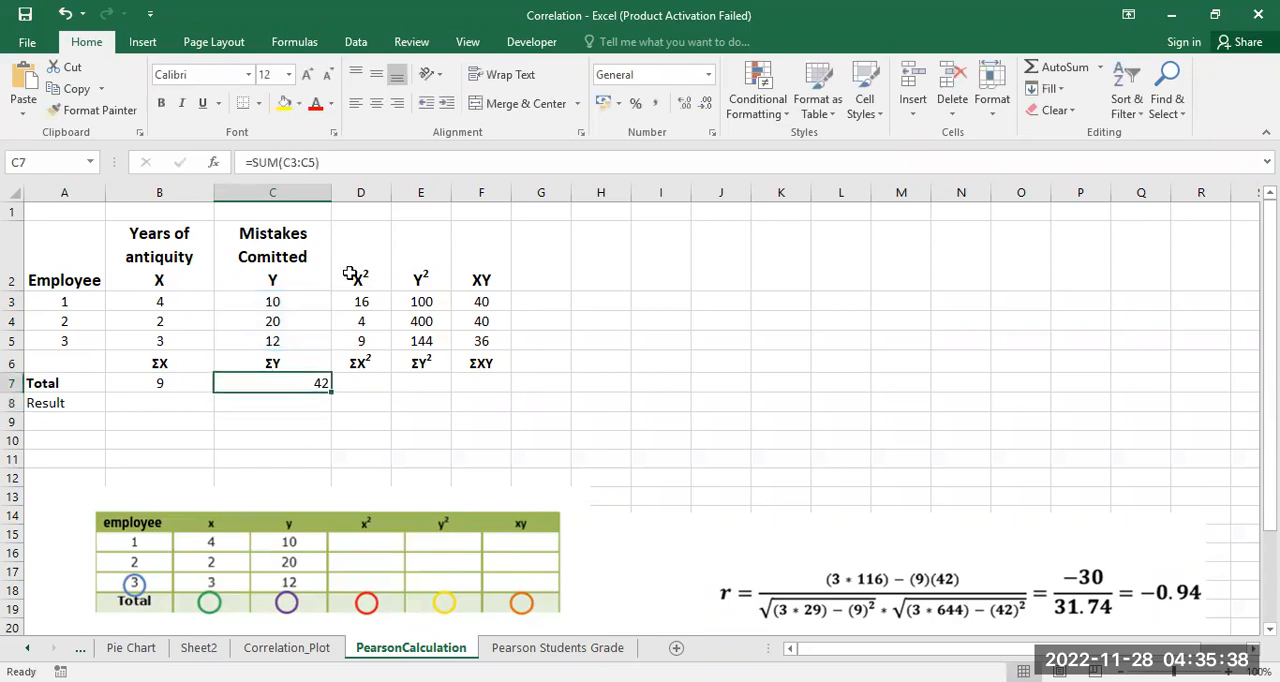
click(376, 104)
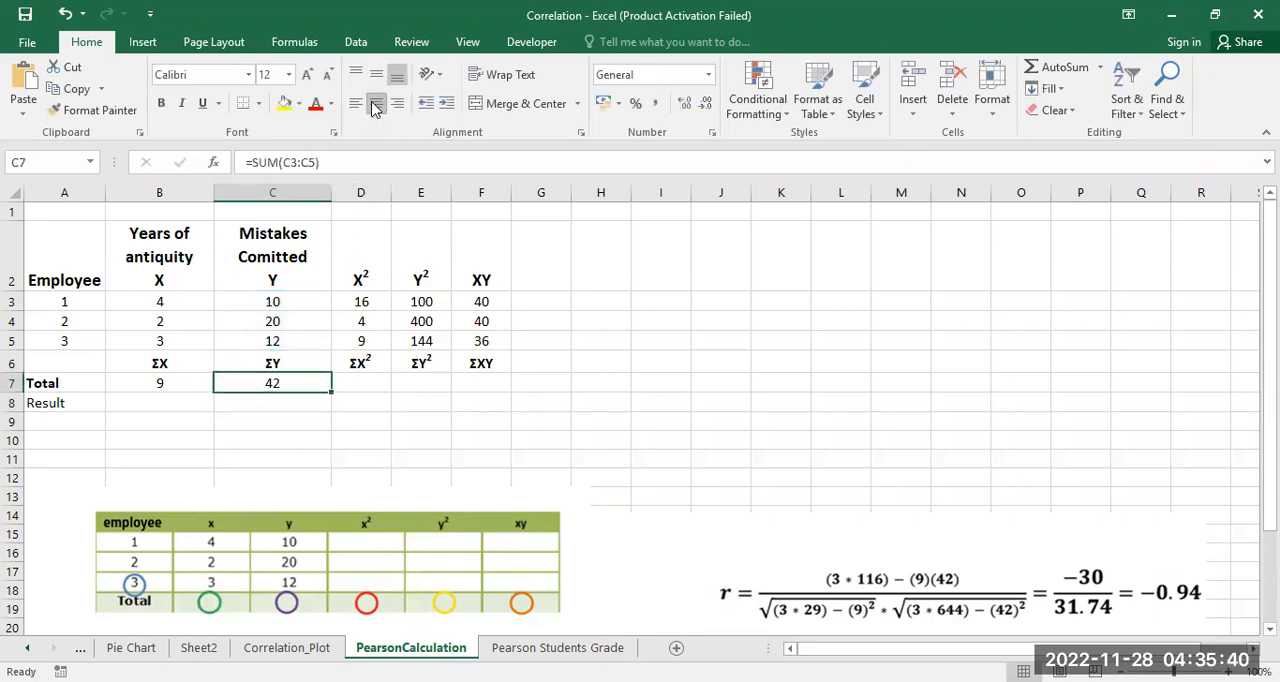
Step: Total the X² values in D7 with the formula =SUM(D3:D5) and center the cell horizontally
click(359, 383)
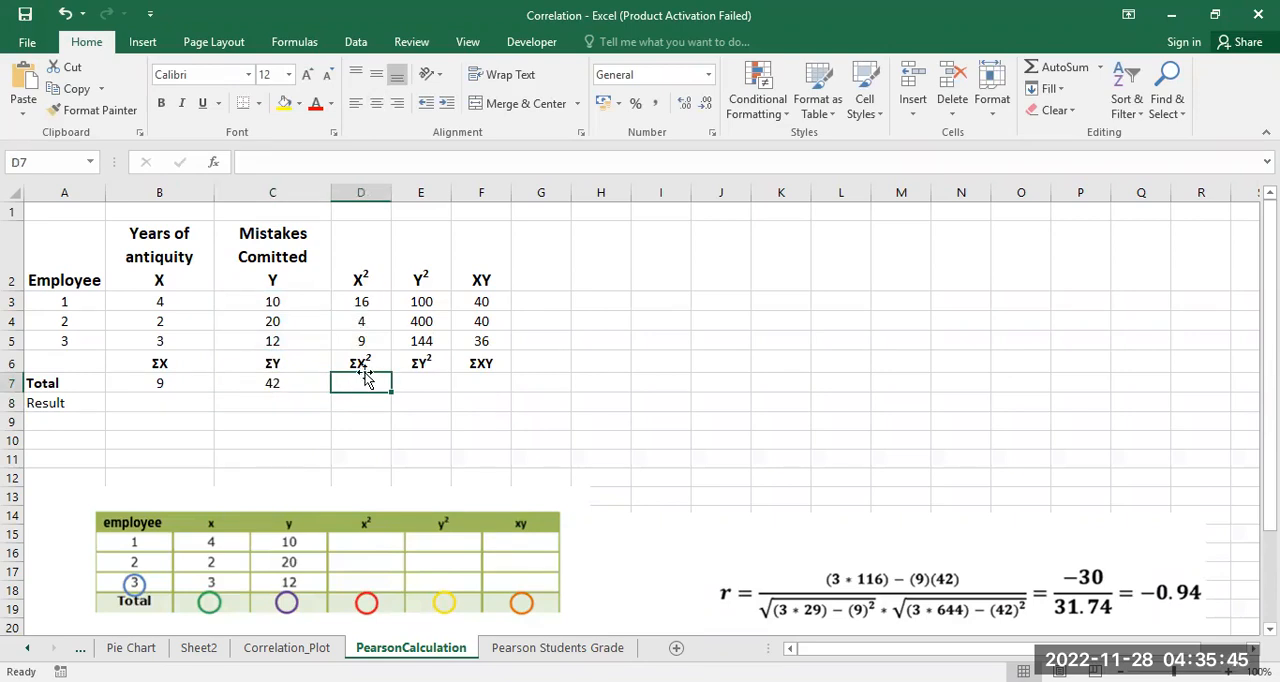
text(=)
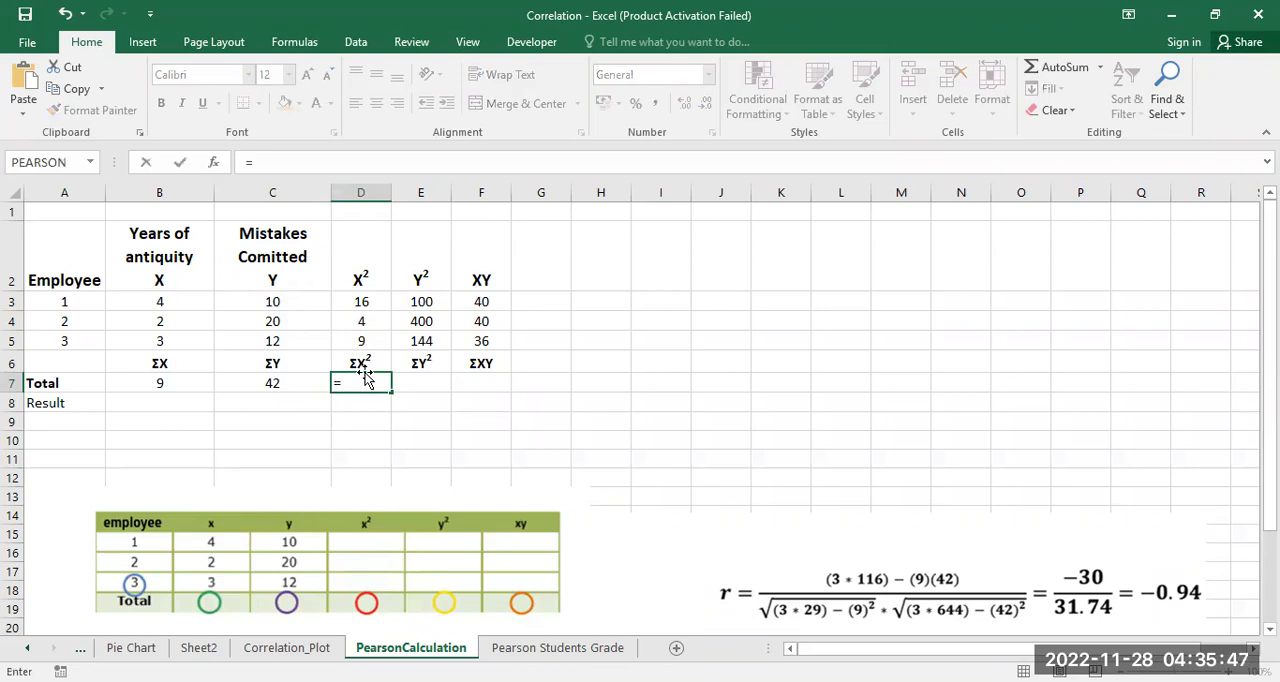
text(sum()
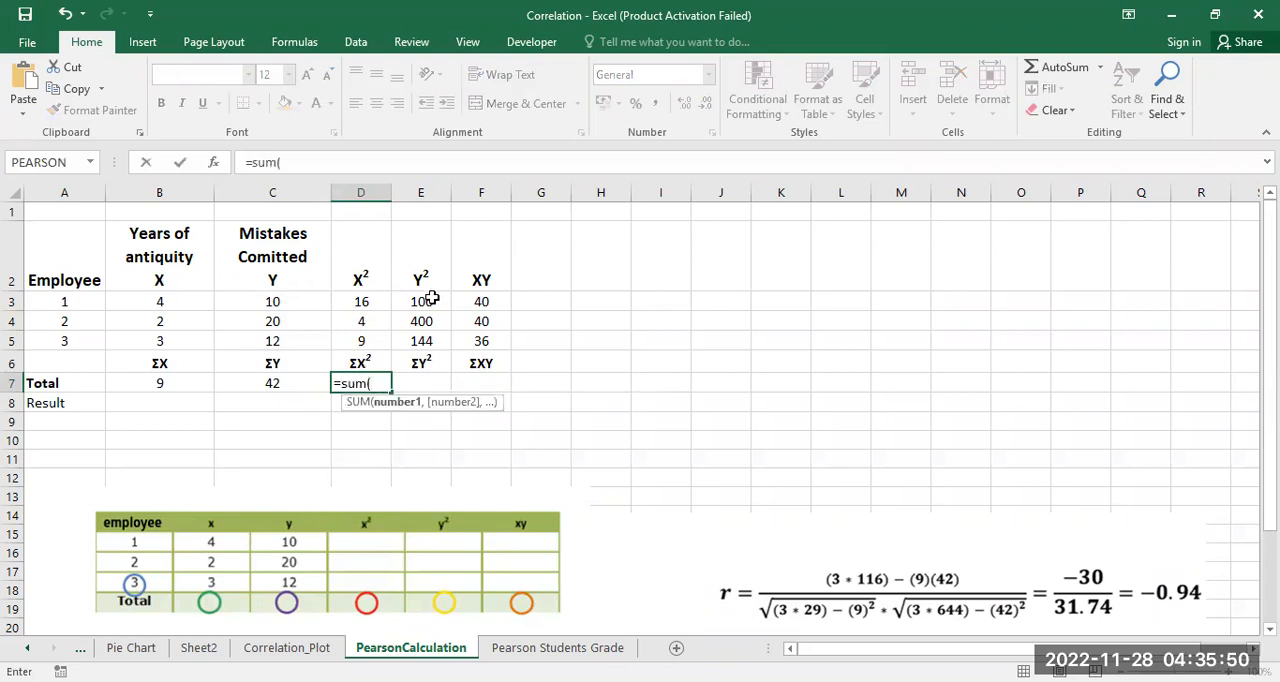
click(362, 302)
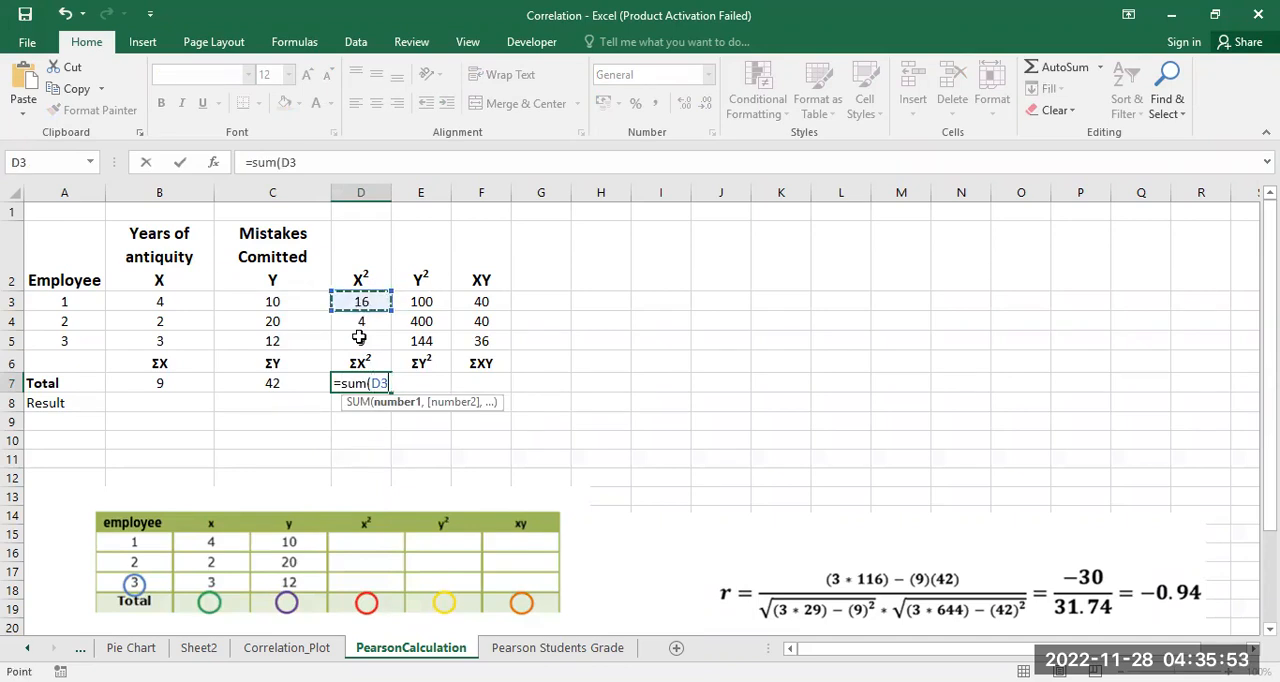
drag(362, 322, 359, 340)
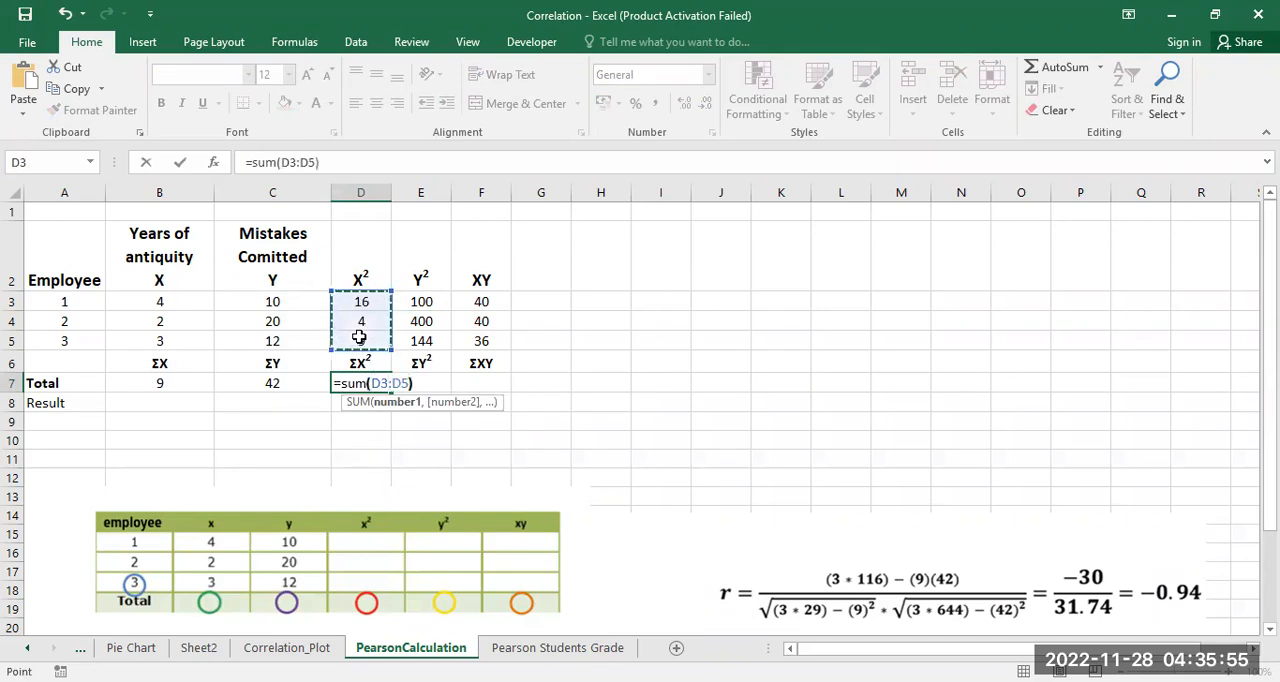
key(Return)
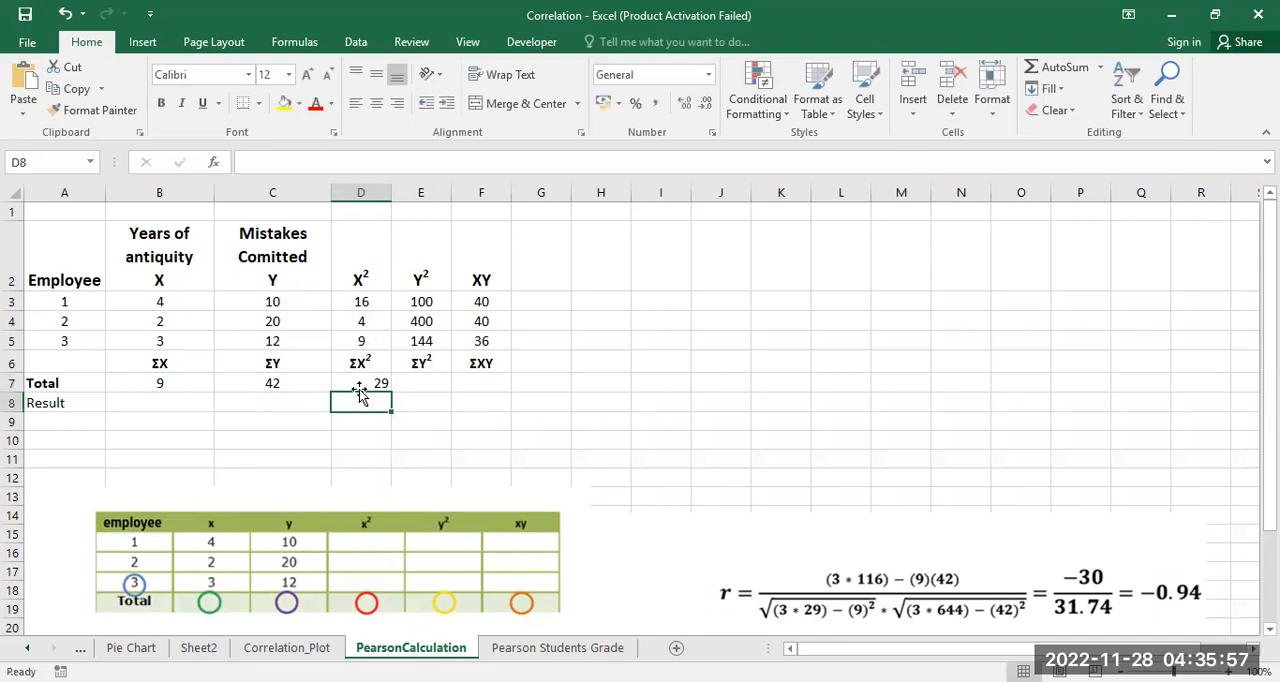
click(358, 383)
click(376, 103)
Step: Total the Y² values in E7 with the formula =SUM(E3:E5) and center the cell horizontally
click(432, 380)
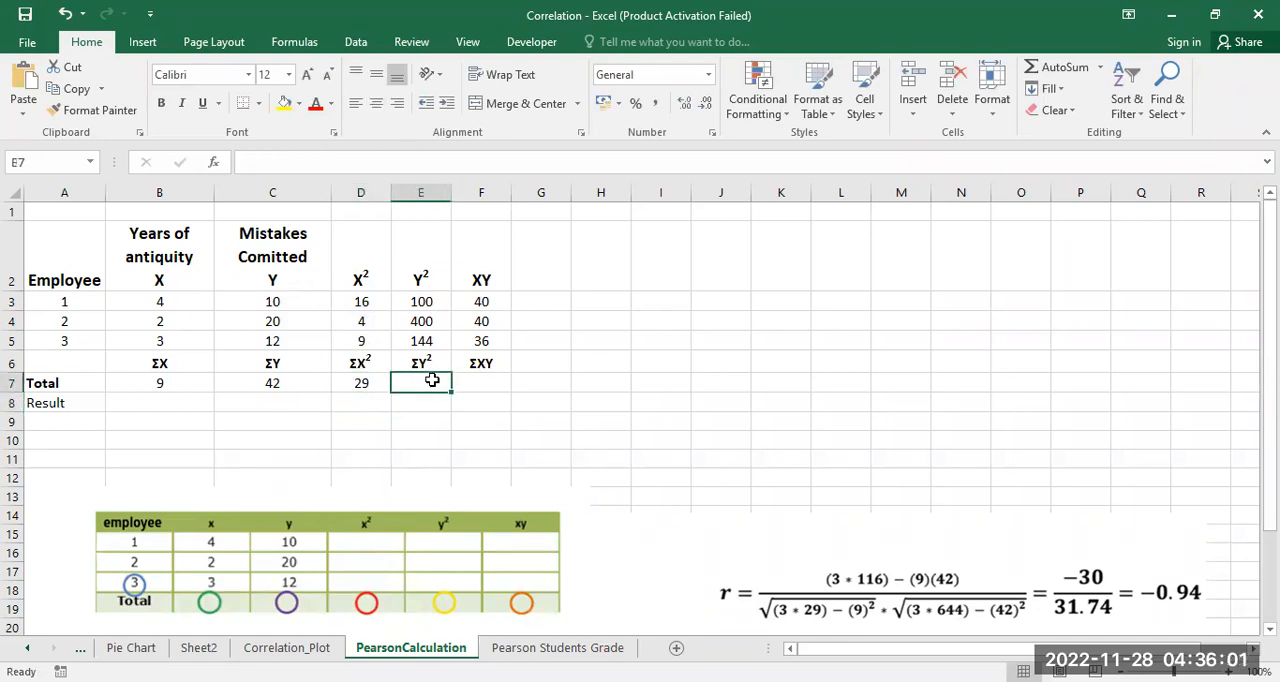
text(=)
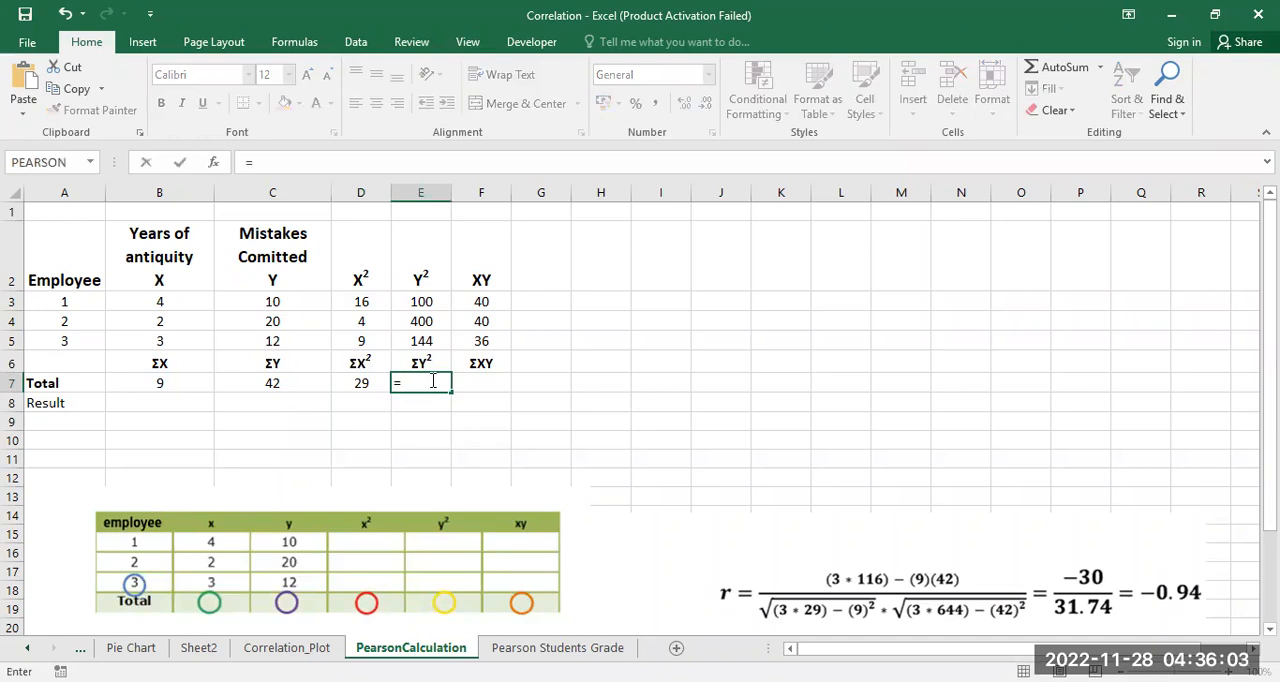
text(sum()
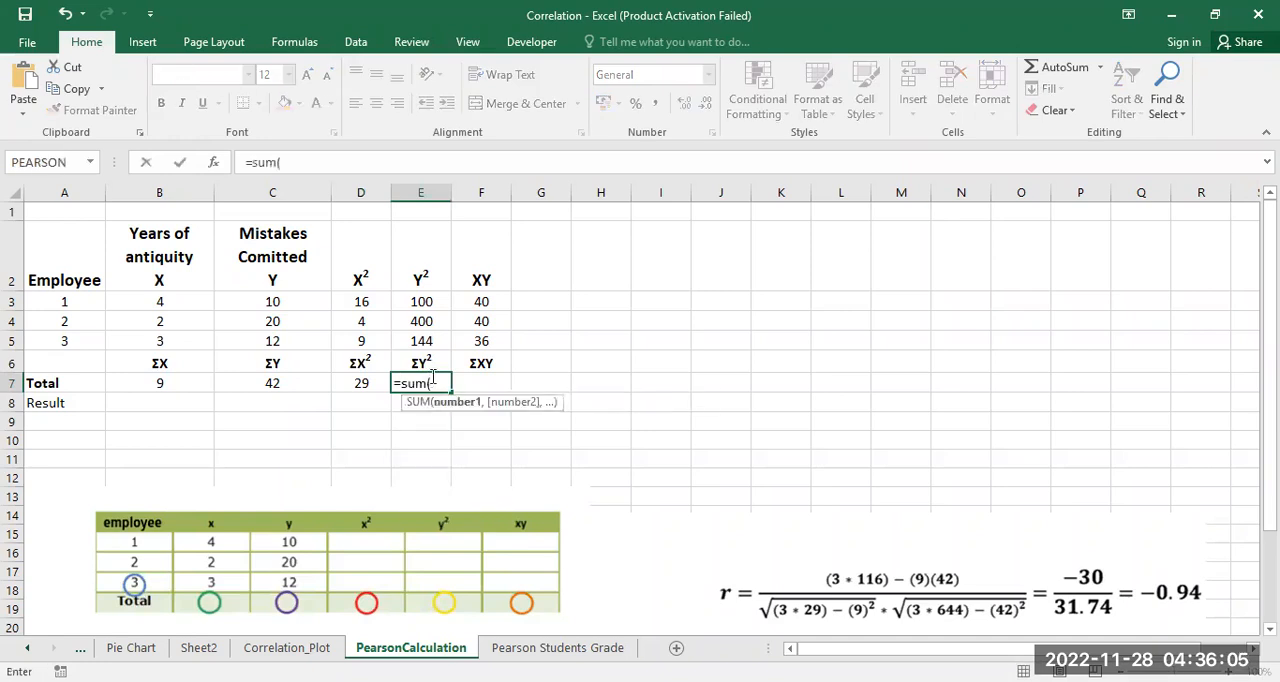
click(412, 311)
drag(412, 311, 410, 337)
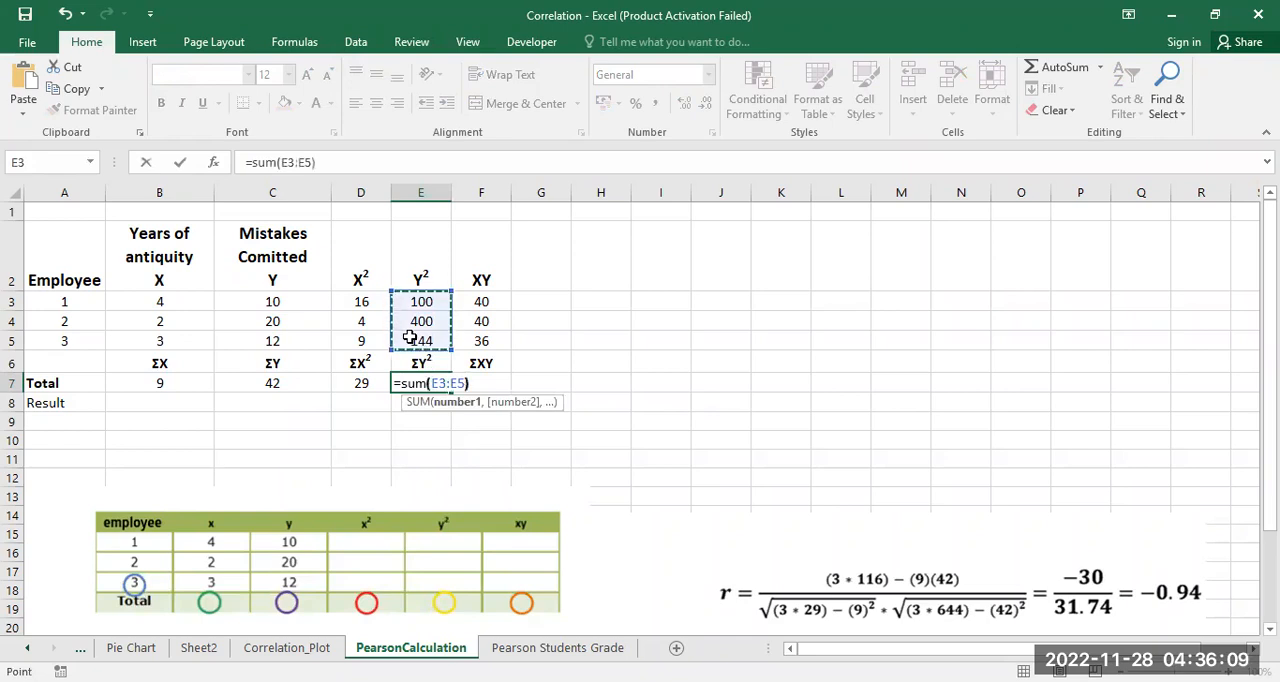
key(Return)
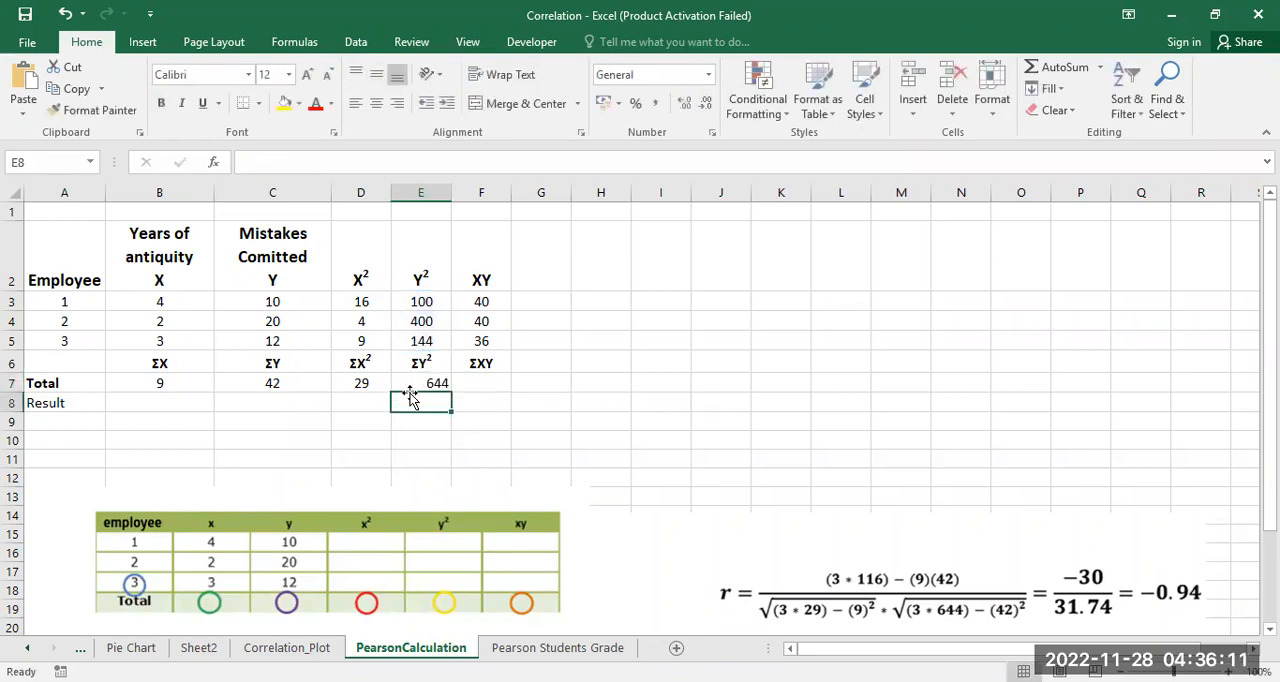
click(418, 383)
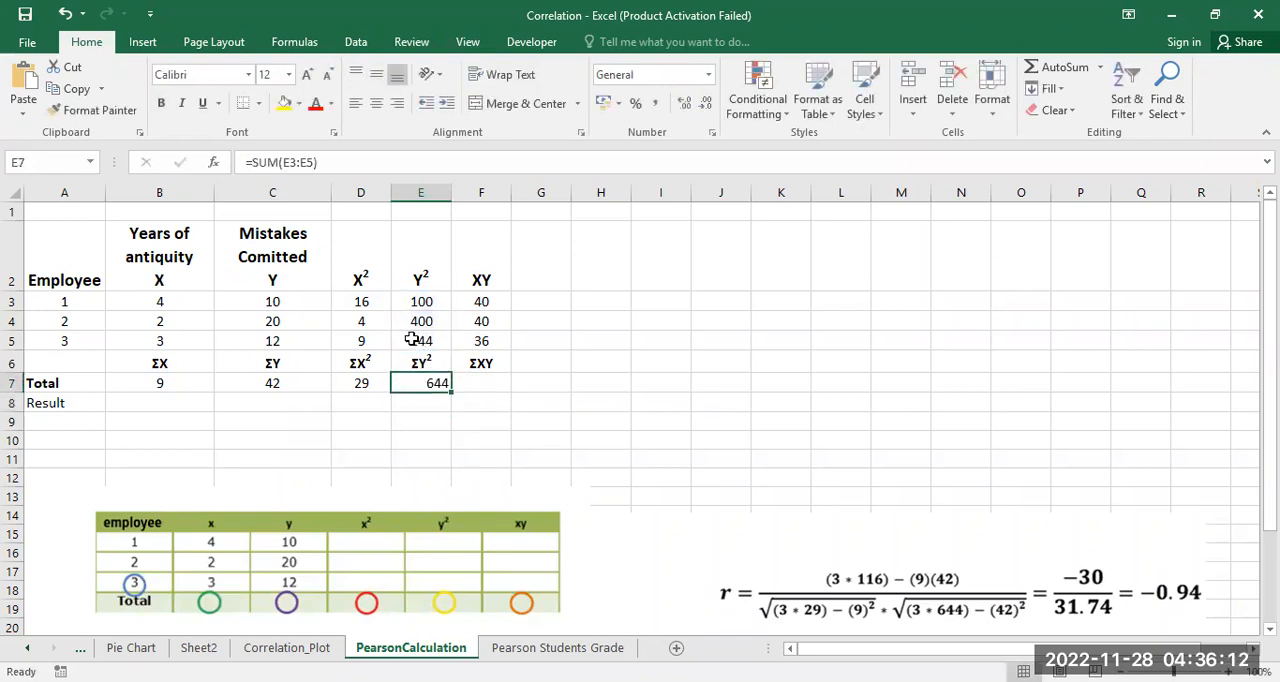
click(376, 103)
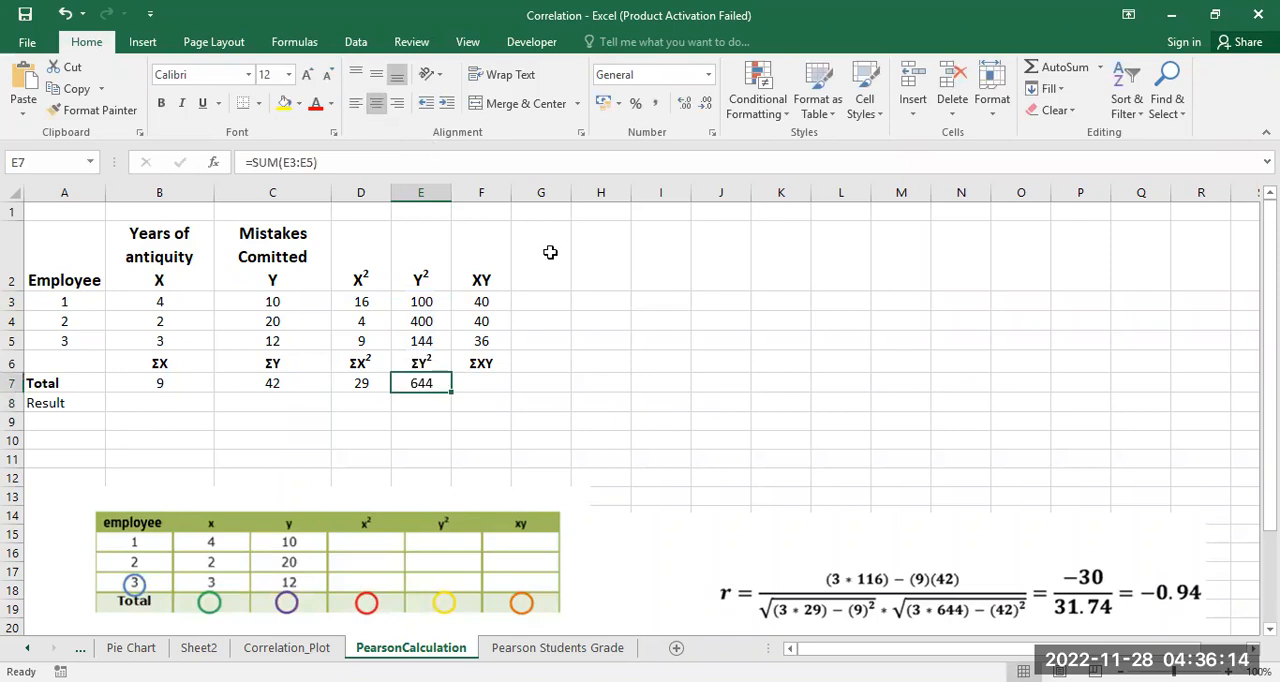
Step: Total the XY values in F7 with the formula =SUM(F3:F5) and center the cell horizontally
click(481, 382)
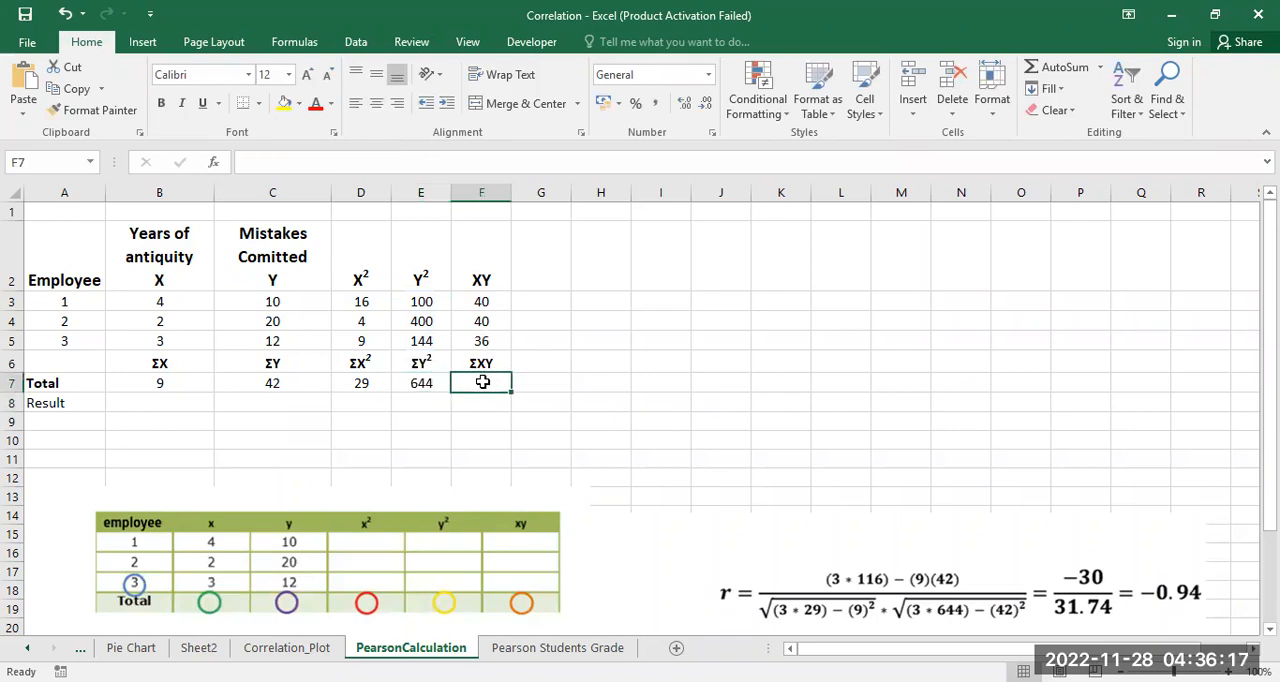
text(=)
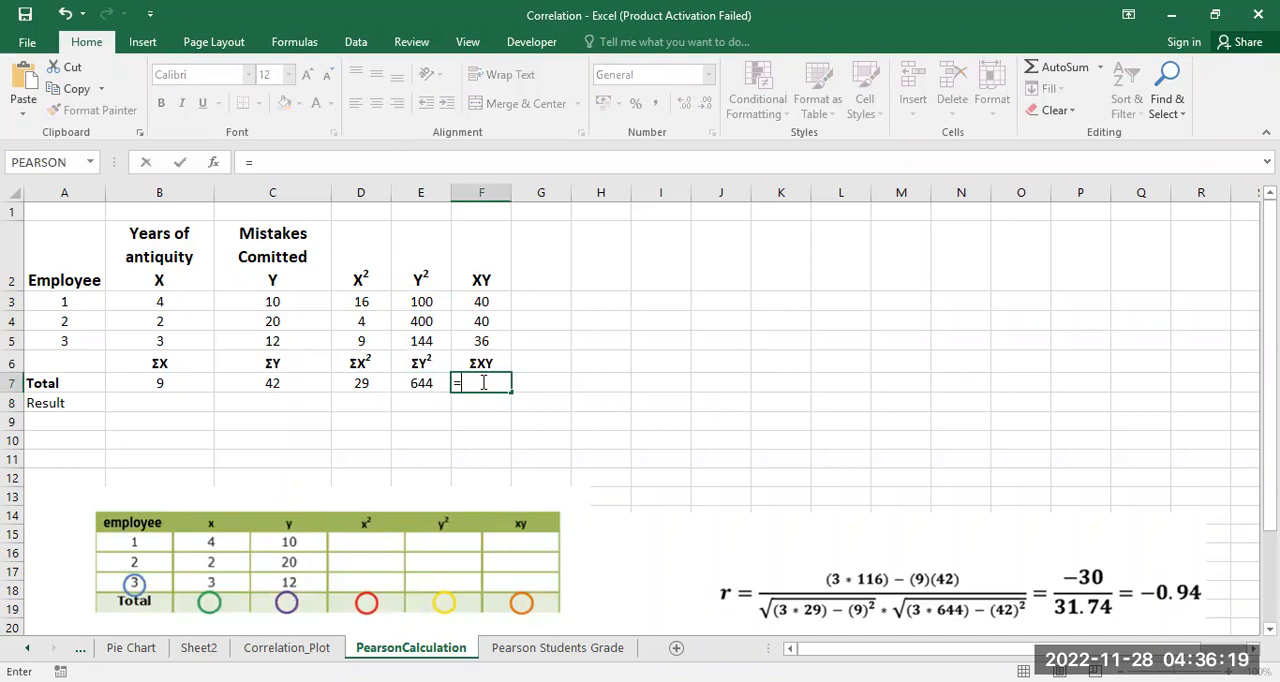
text(sum()
drag(480, 299, 478, 338)
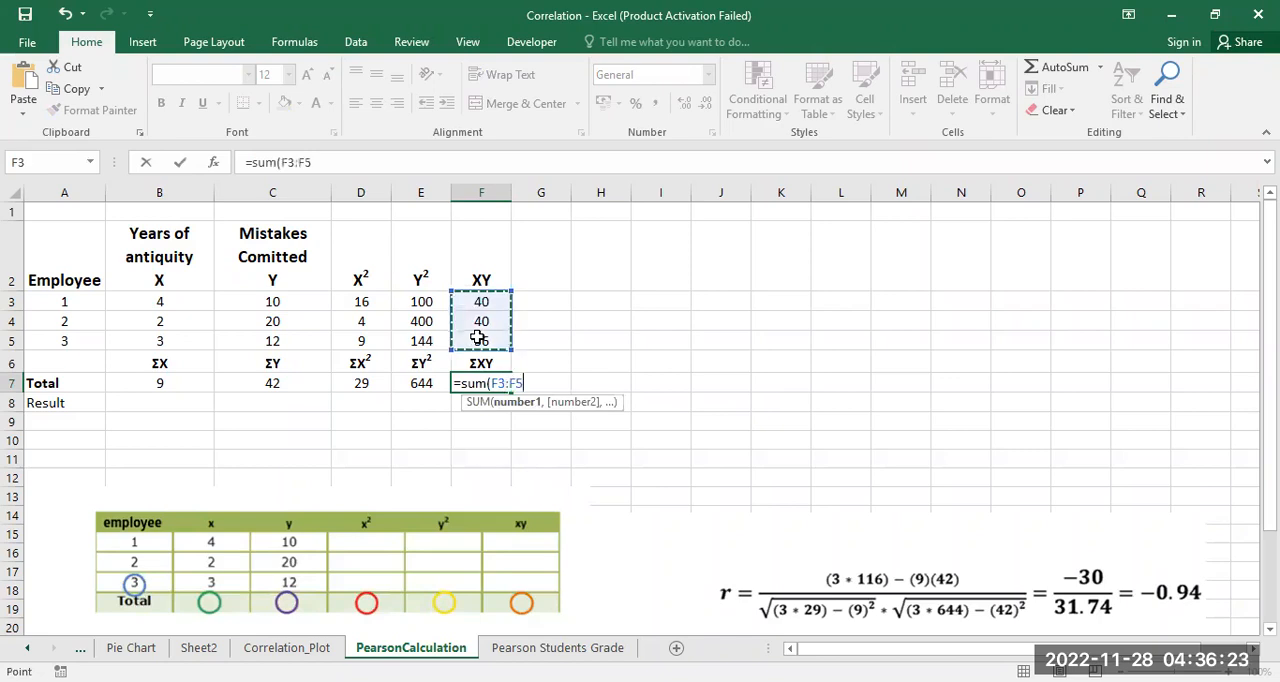
text())
key(Return)
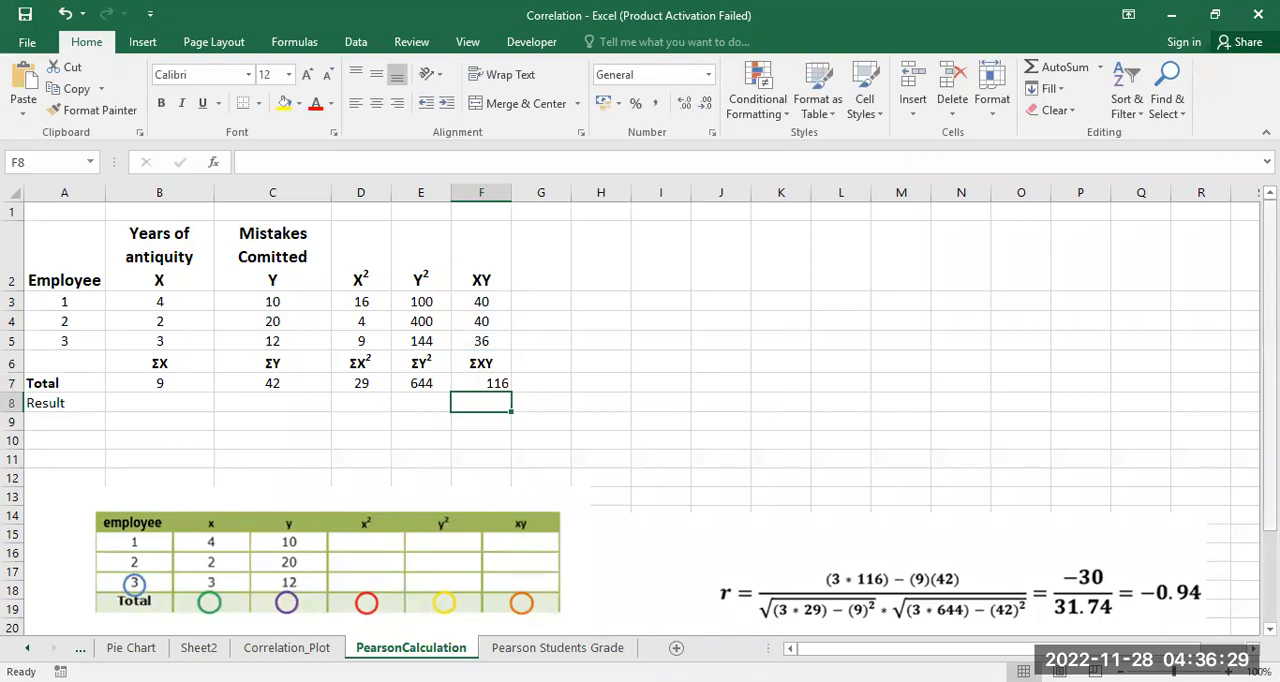
mouse_move(1270, 260)
mouse_down()
mouse_move(1270, 279)
mouse_move(1270, 266)
mouse_up()
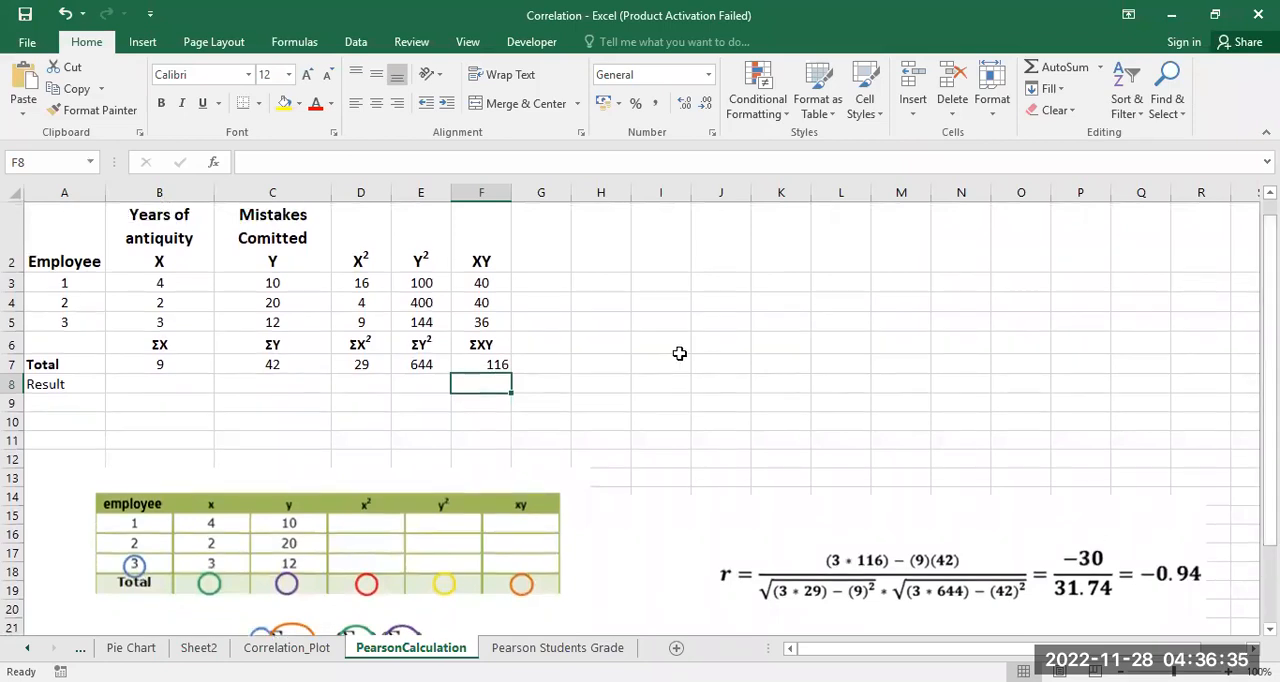
click(464, 362)
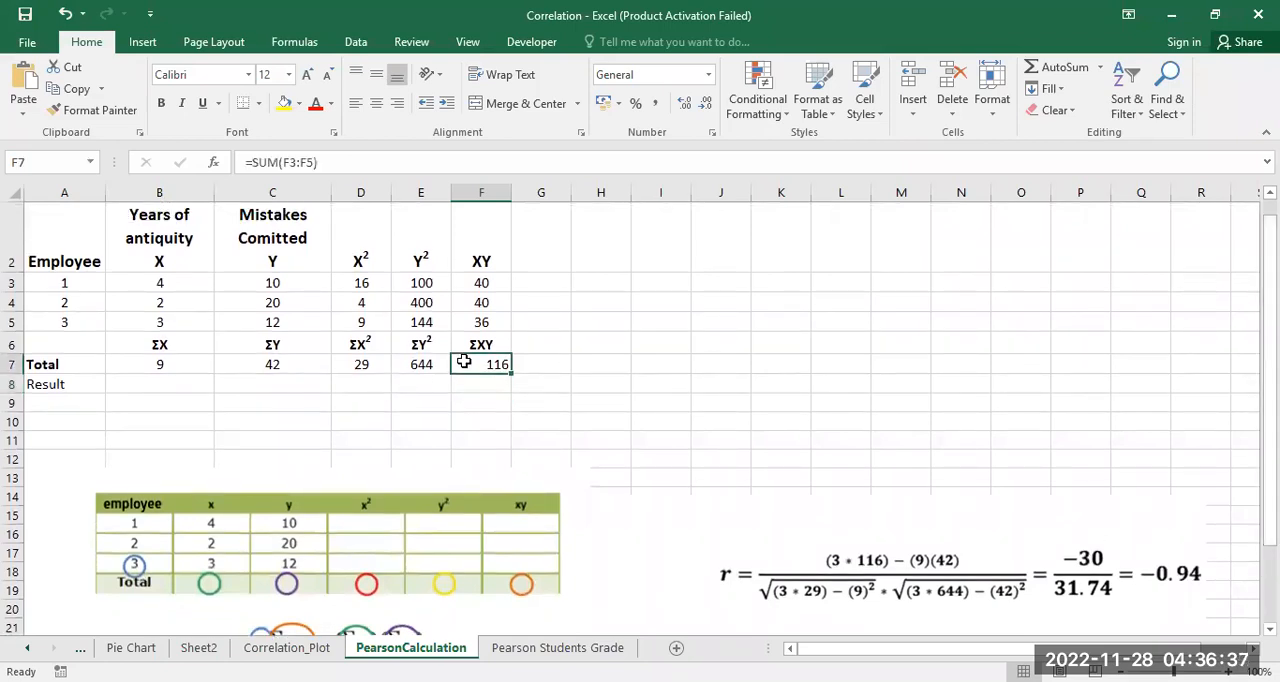
click(377, 104)
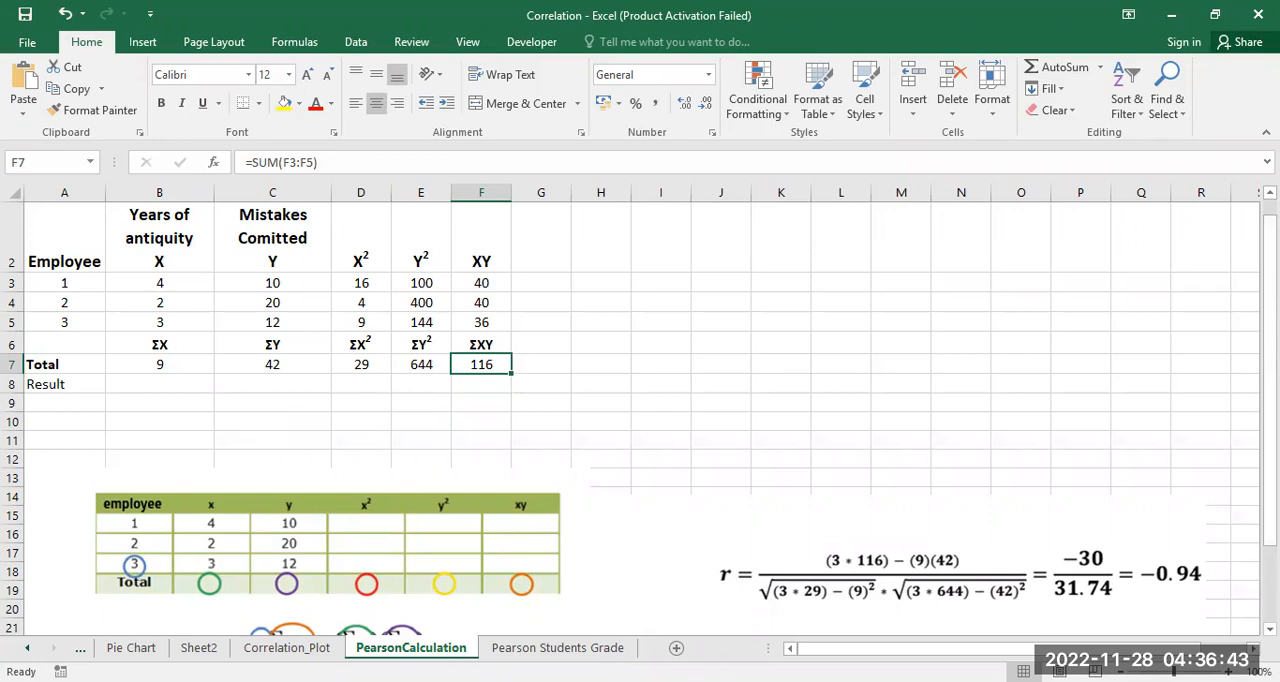
Step: Calculate the correlation coefficient in the Result cell B8 with the formula =PEARSON(B3:B5,C3:C5)
drag(1270, 303, 1270, 318)
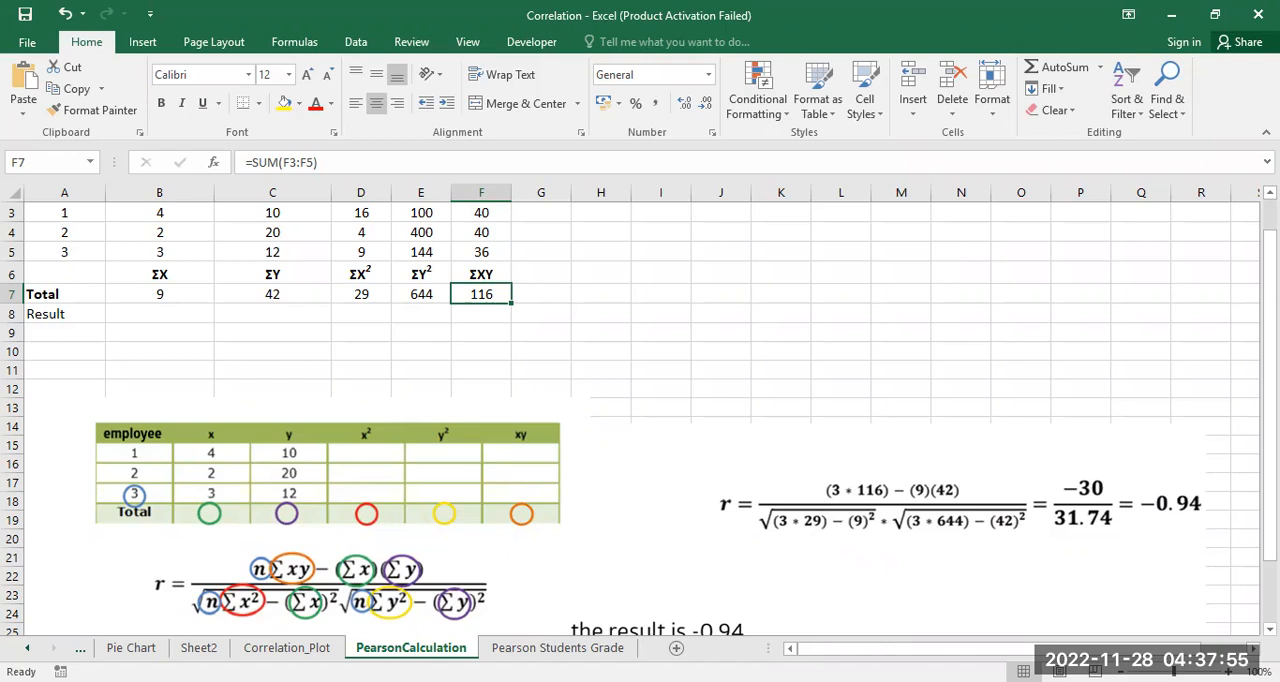
scroll(723, 500, down, 2)
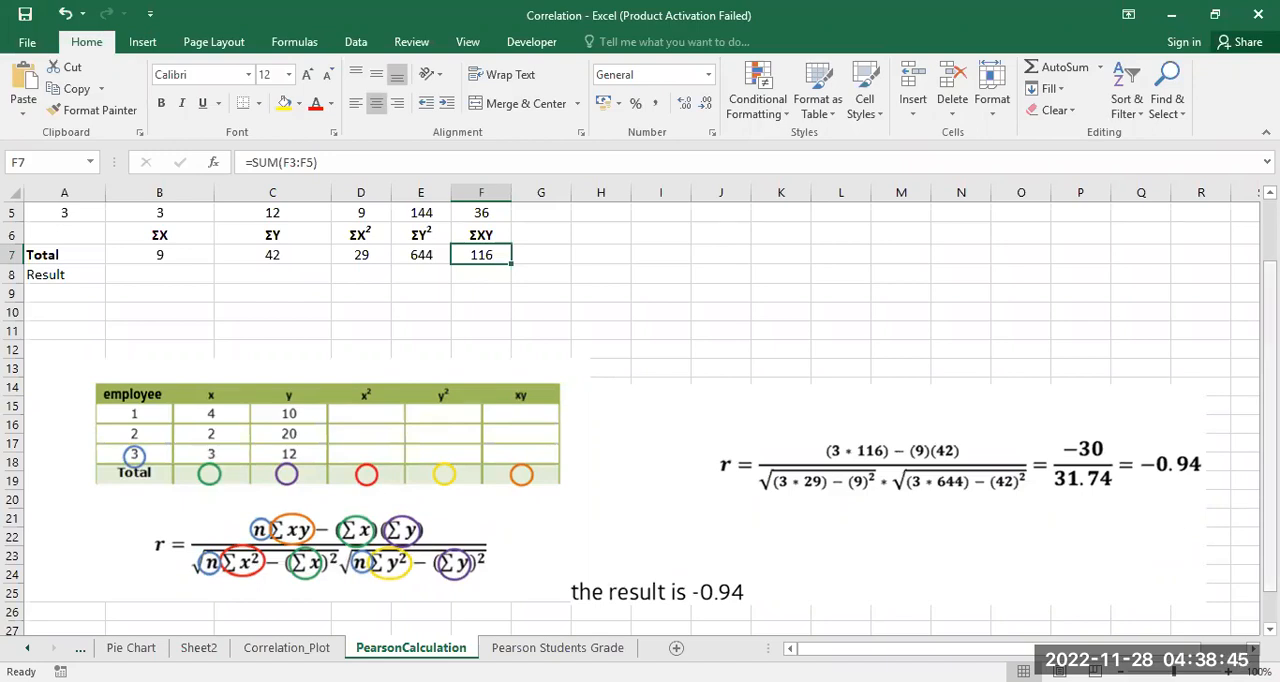
scroll(788, 411, up, 2)
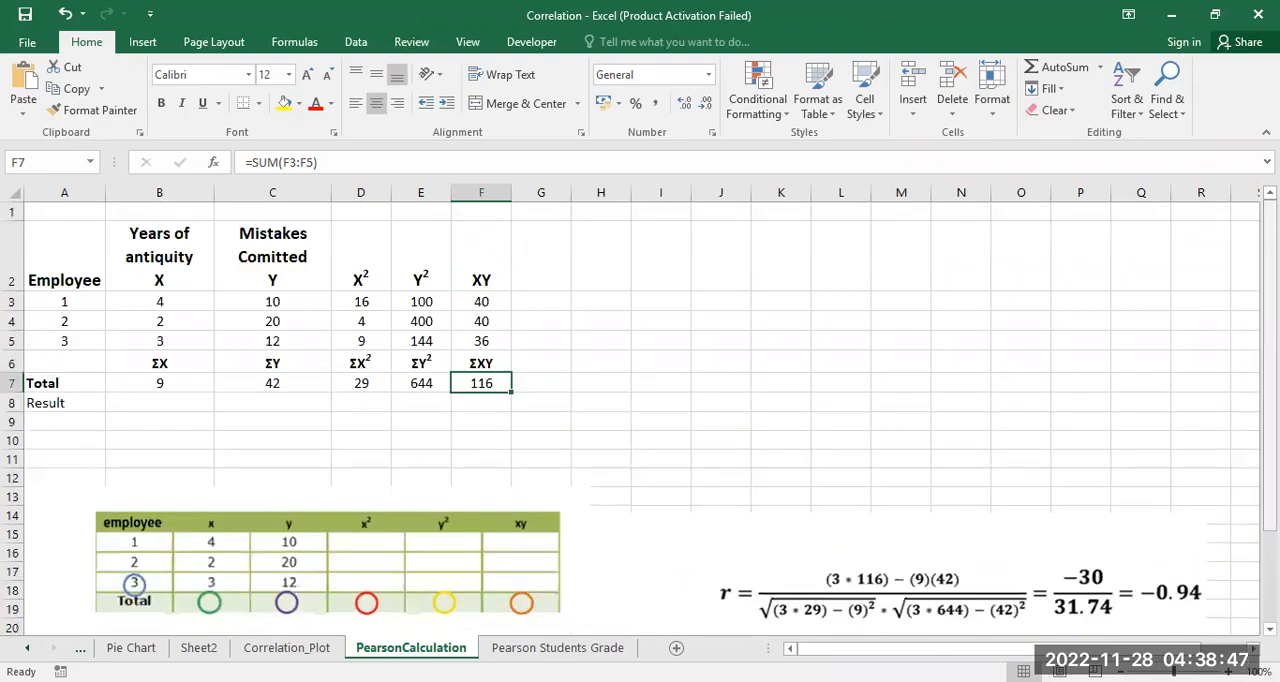
click(145, 403)
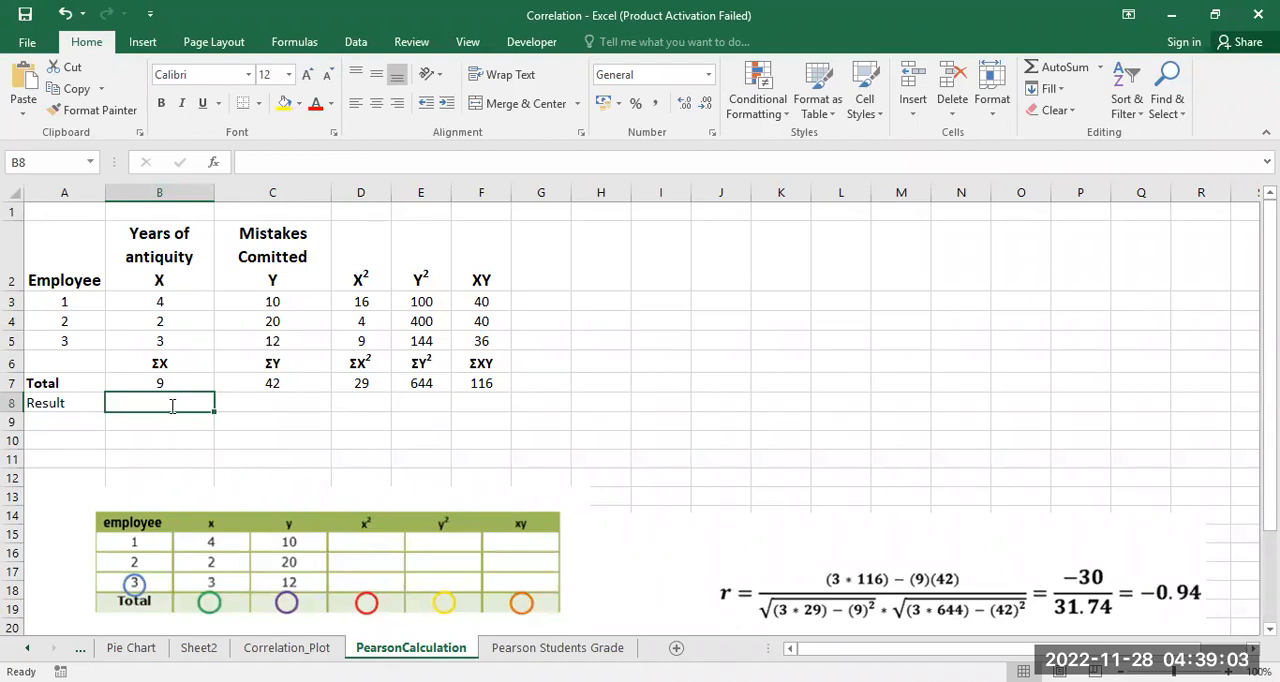
text(=)
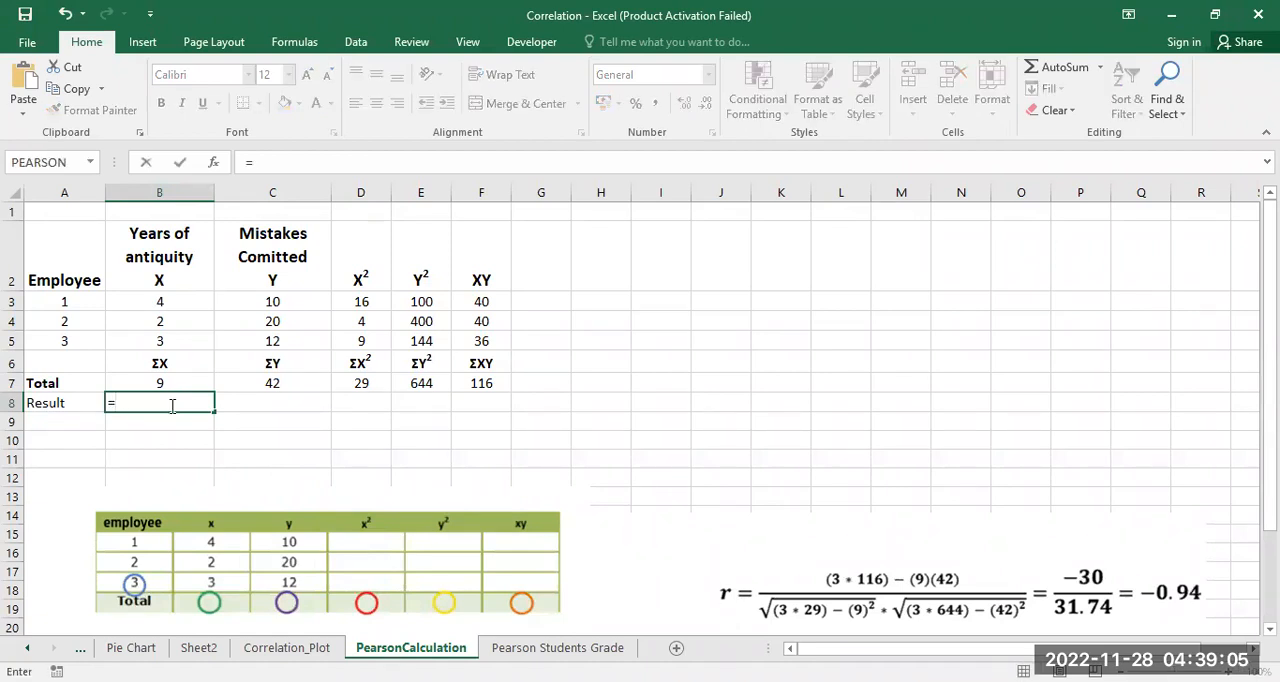
text(pear)
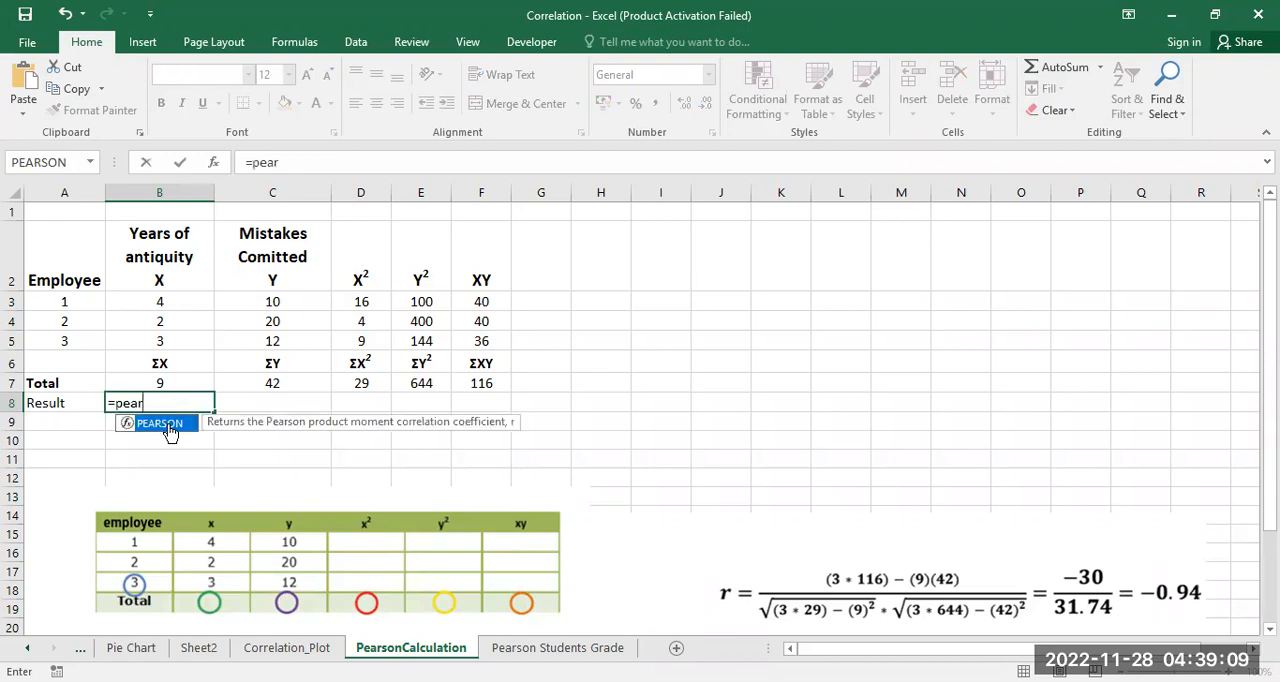
key(Tab)
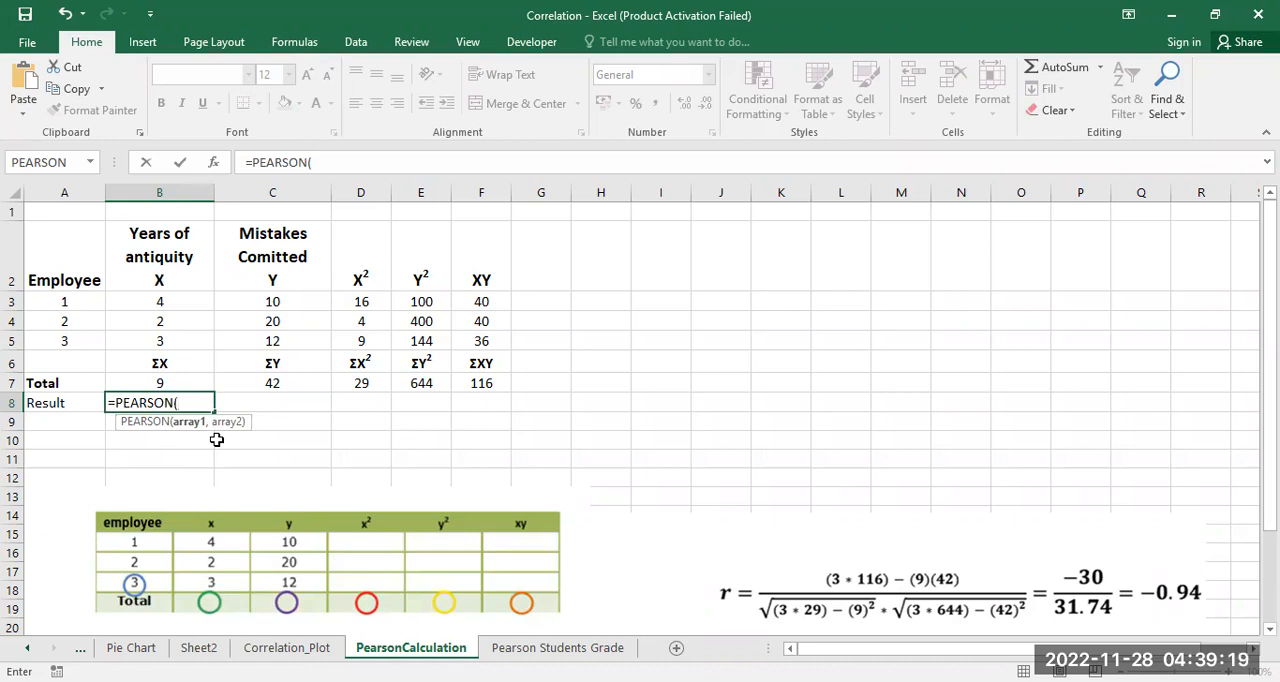
click(173, 299)
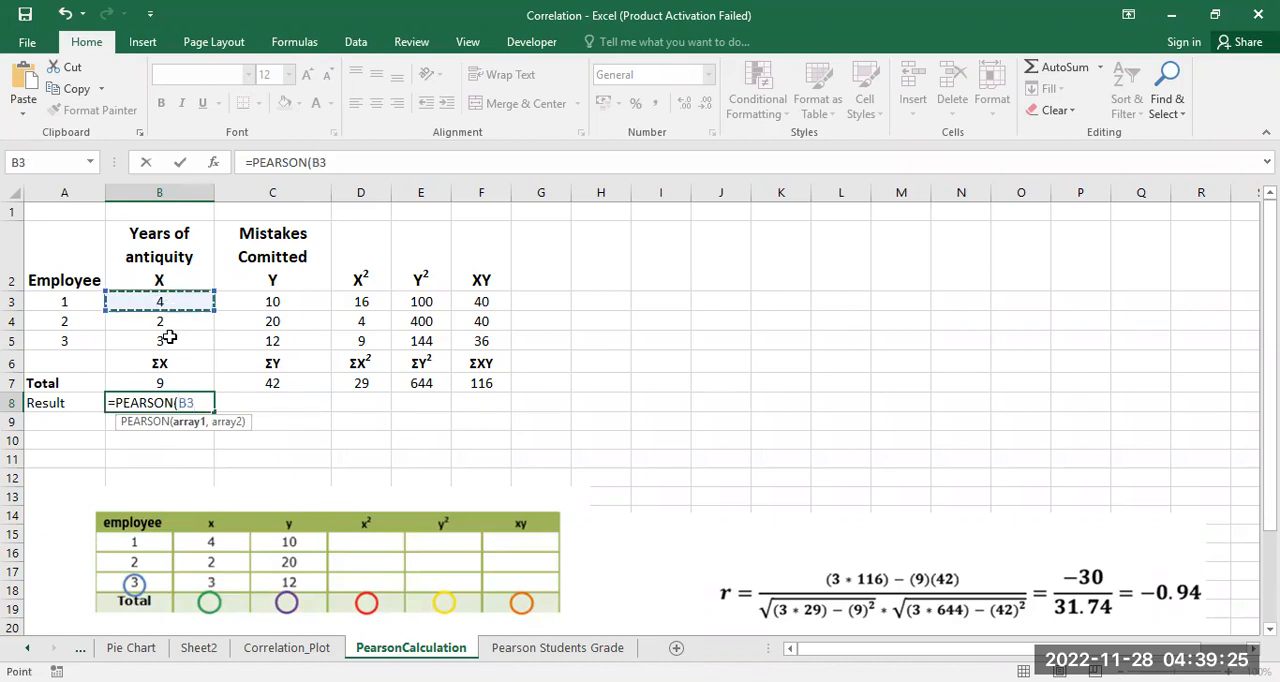
shift+click(169, 338)
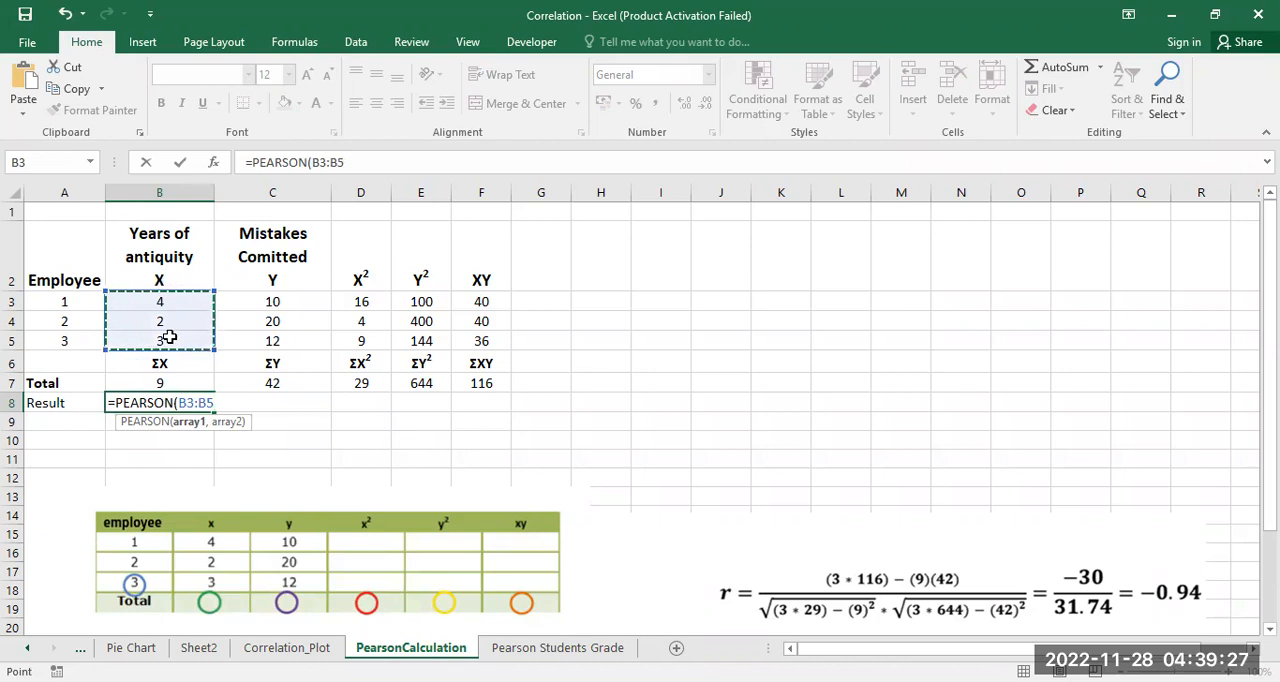
text(,)
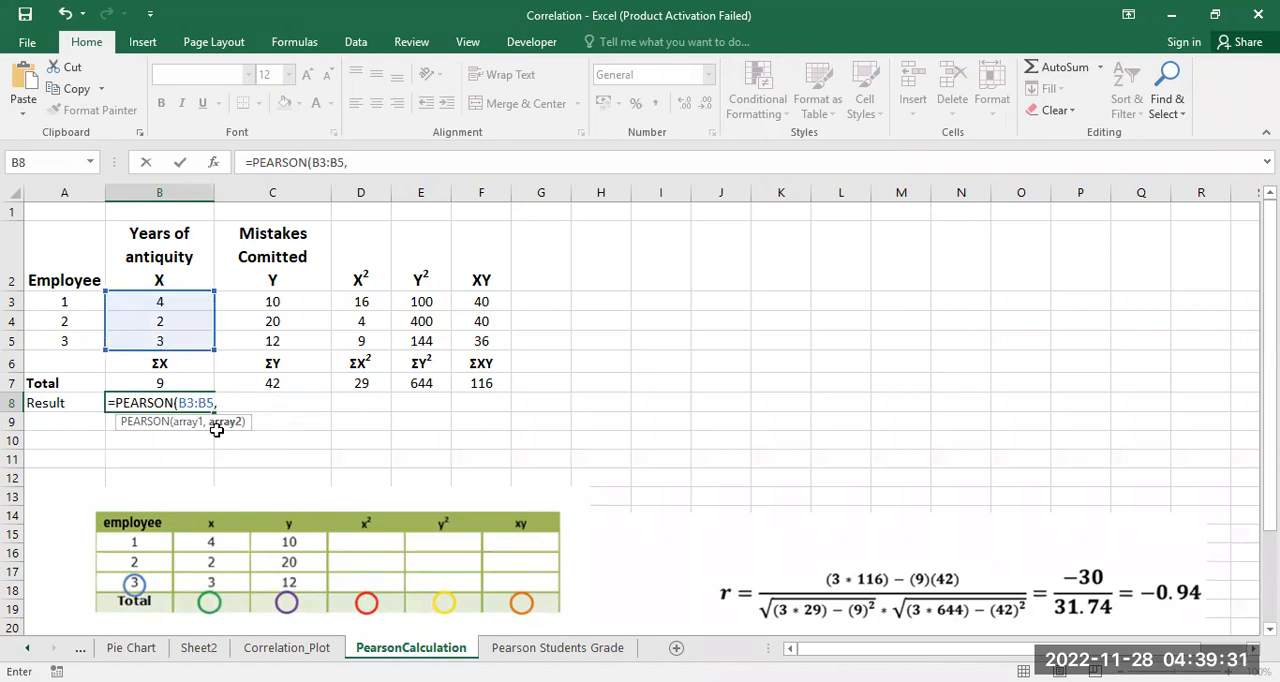
click(264, 302)
drag(264, 305, 264, 340)
text())
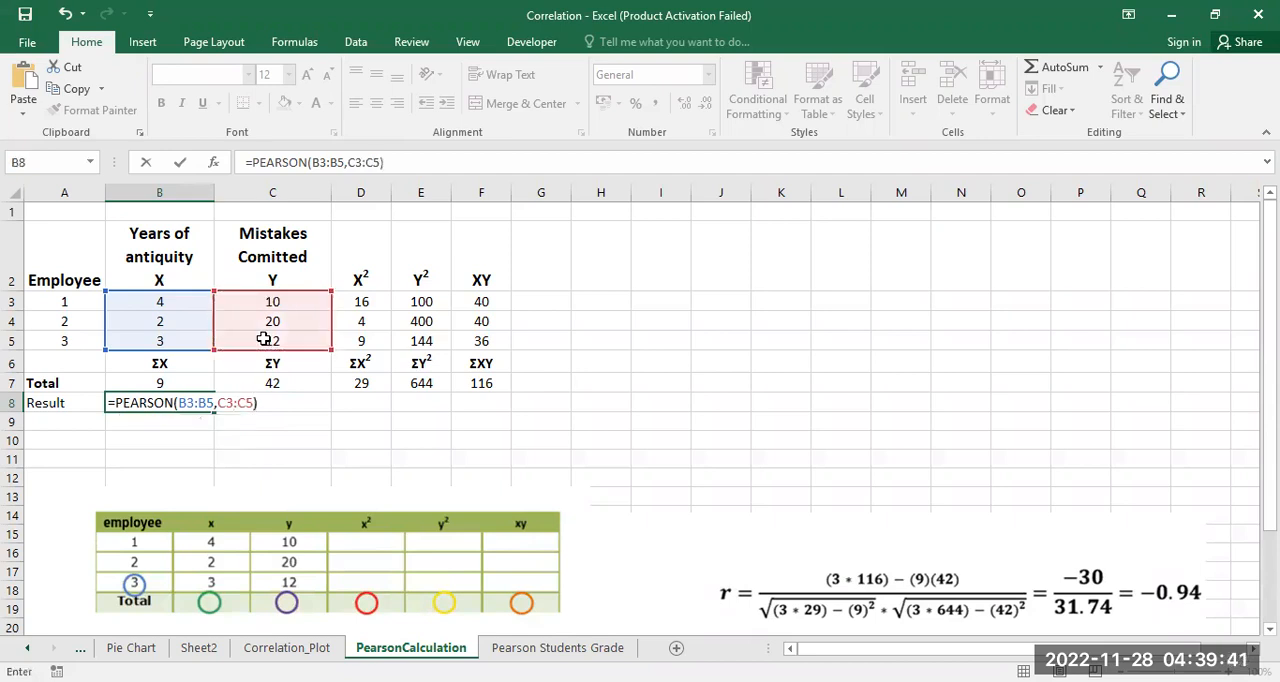
key(Return)
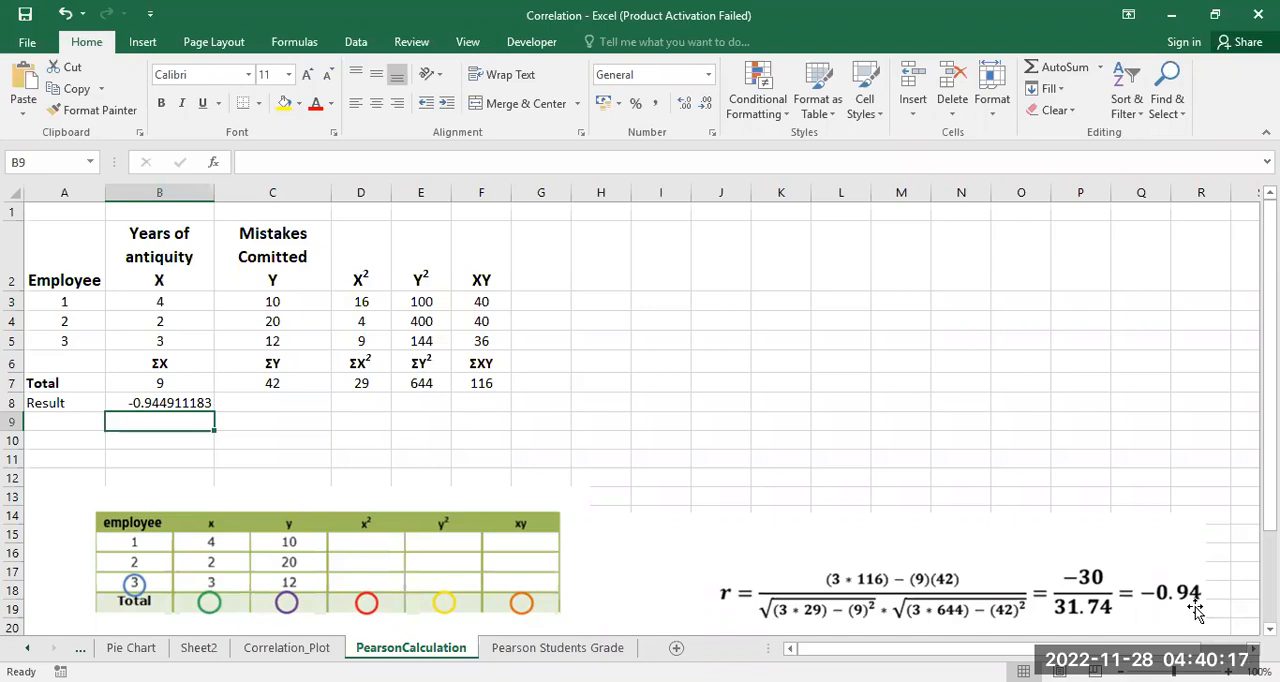
Step: On the Correlation_Plot sheet, calculate the temperature and sales correlation in B6 with the formula =PEARSON(B2:M2,B3:M3)
click(283, 648)
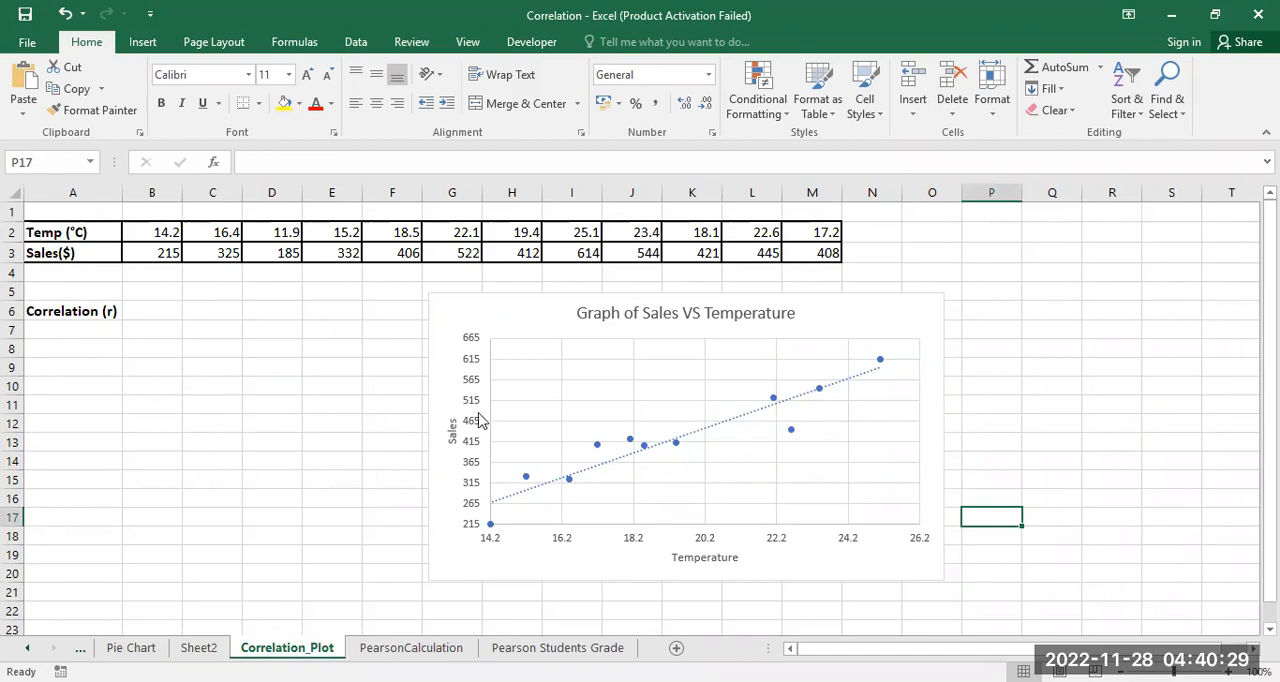
click(145, 311)
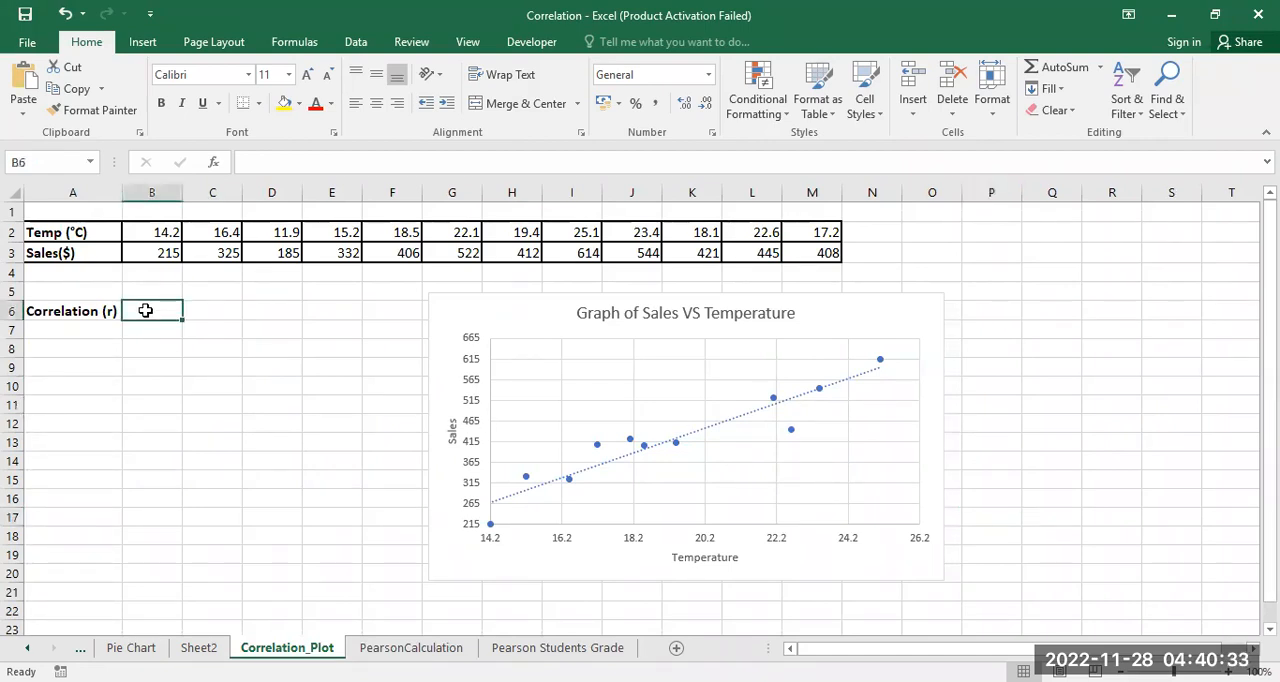
text(=)
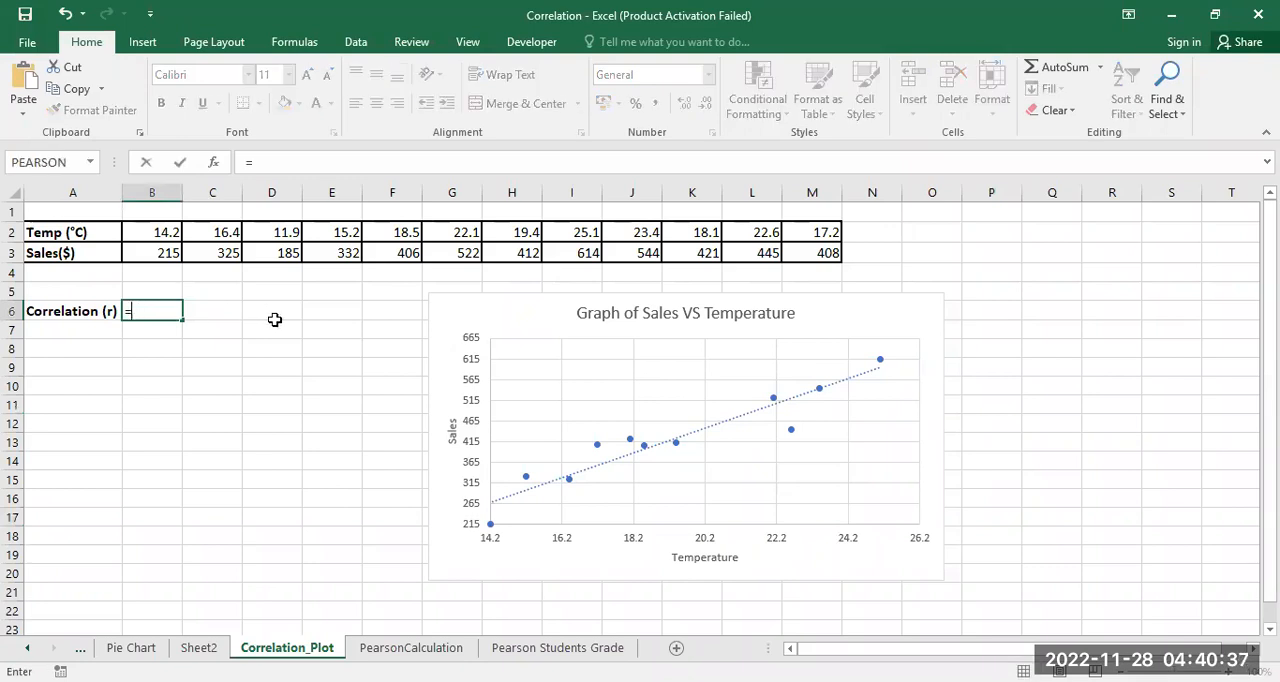
text(pear)
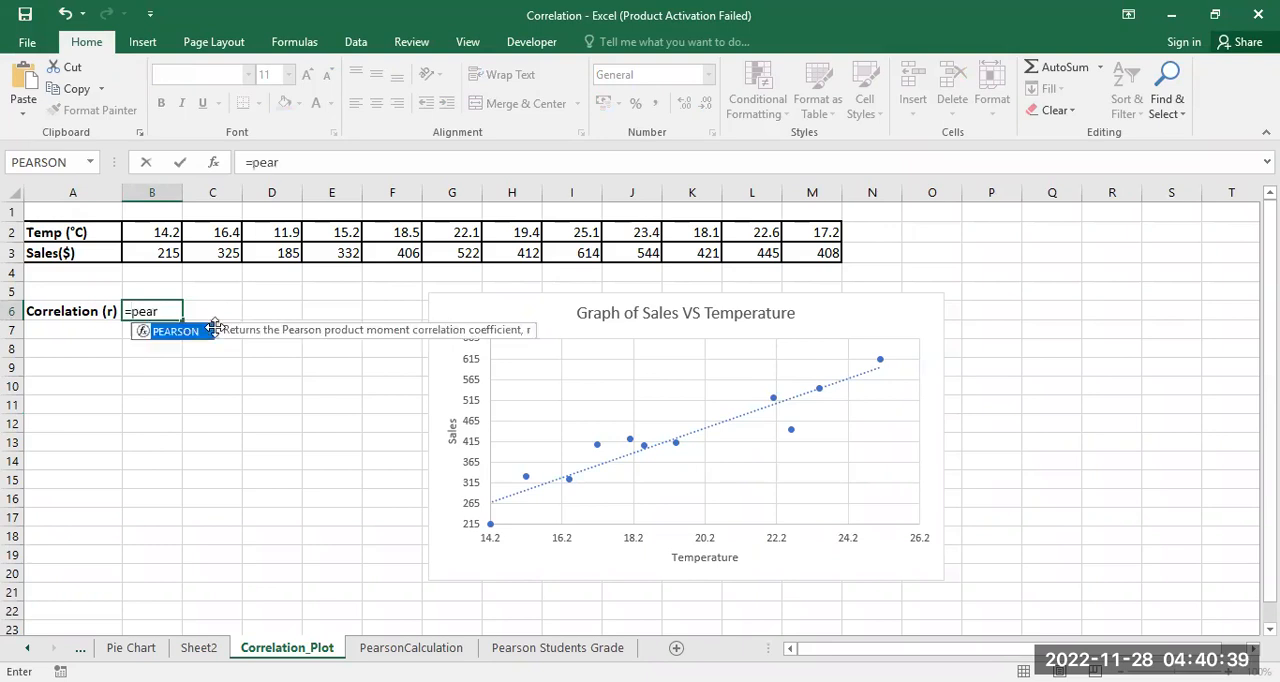
double_click(166, 336)
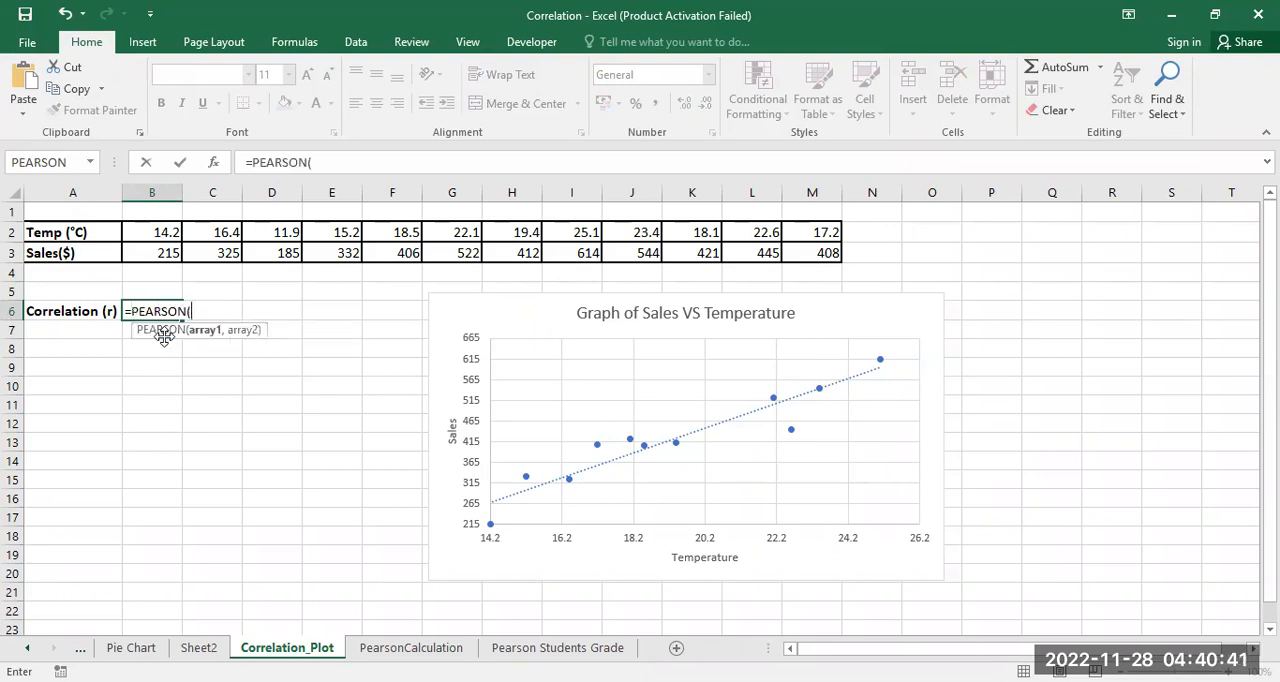
click(132, 232)
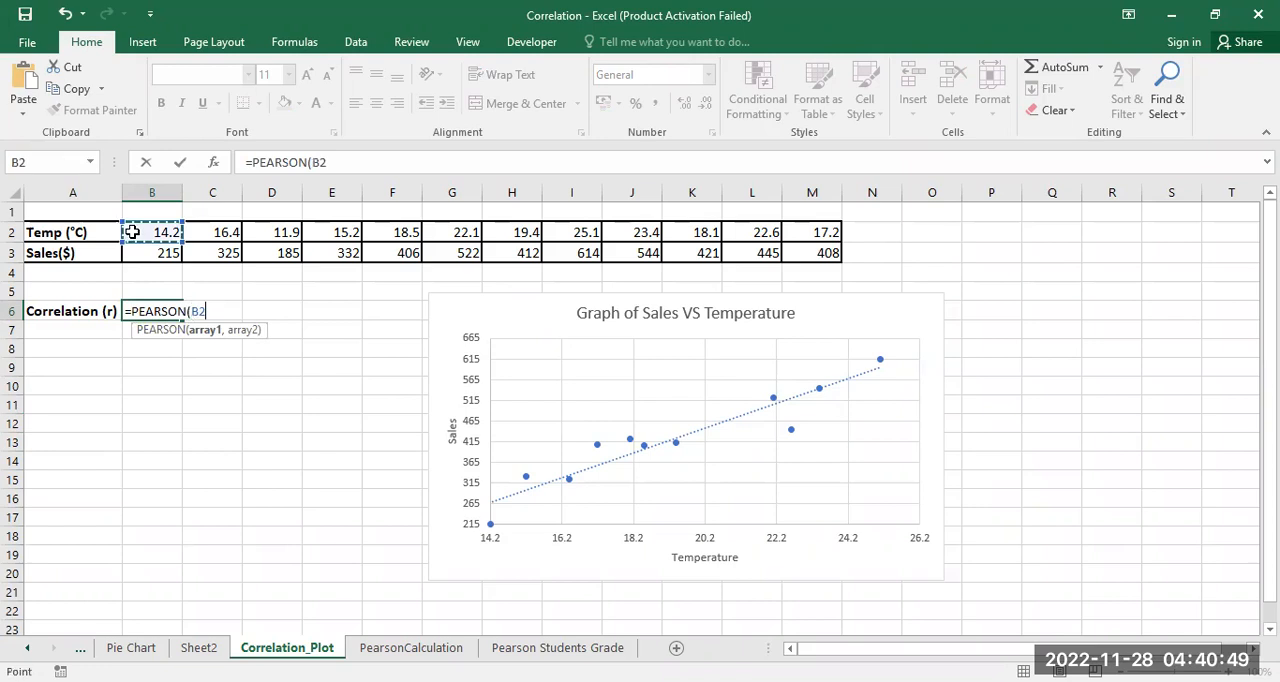
drag(330, 234, 345, 236)
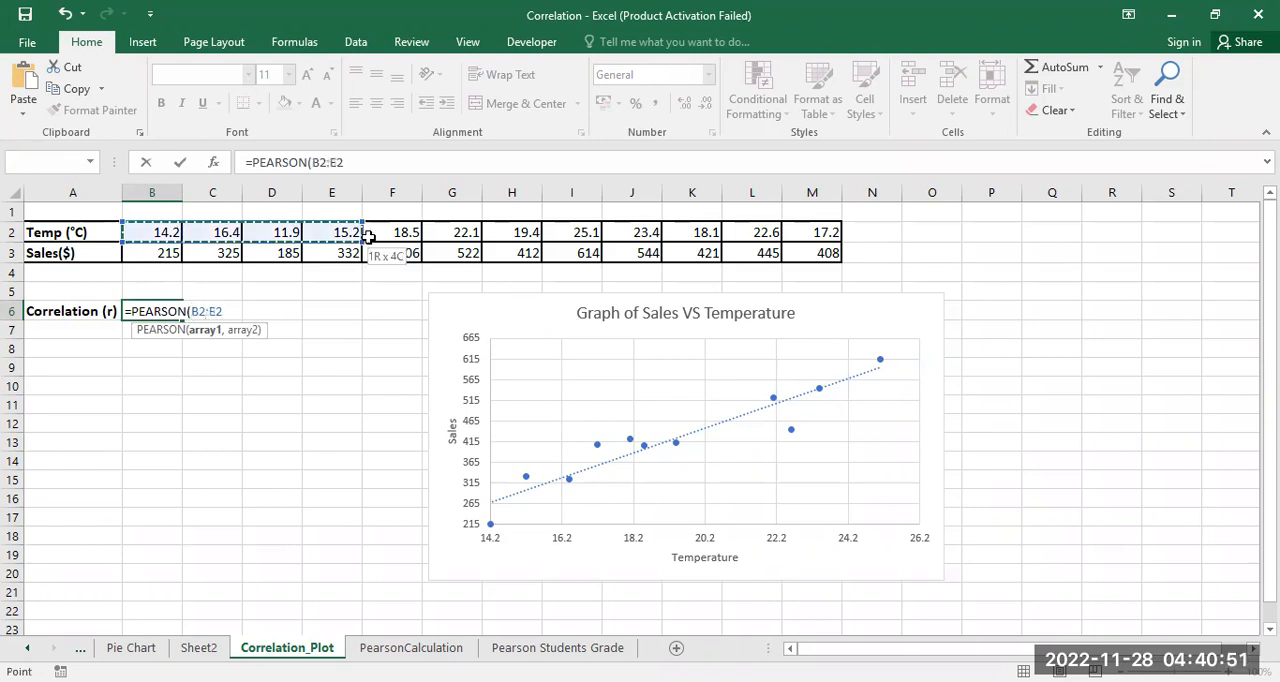
drag(790, 231, 803, 231)
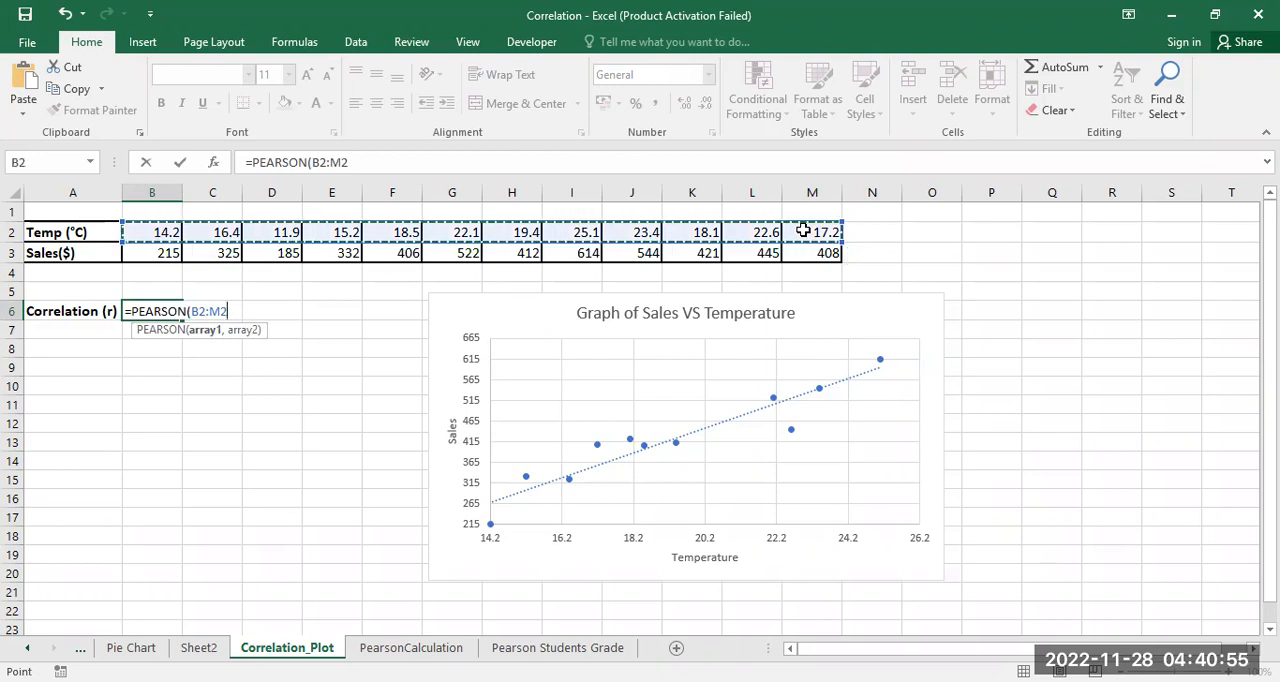
text(,)
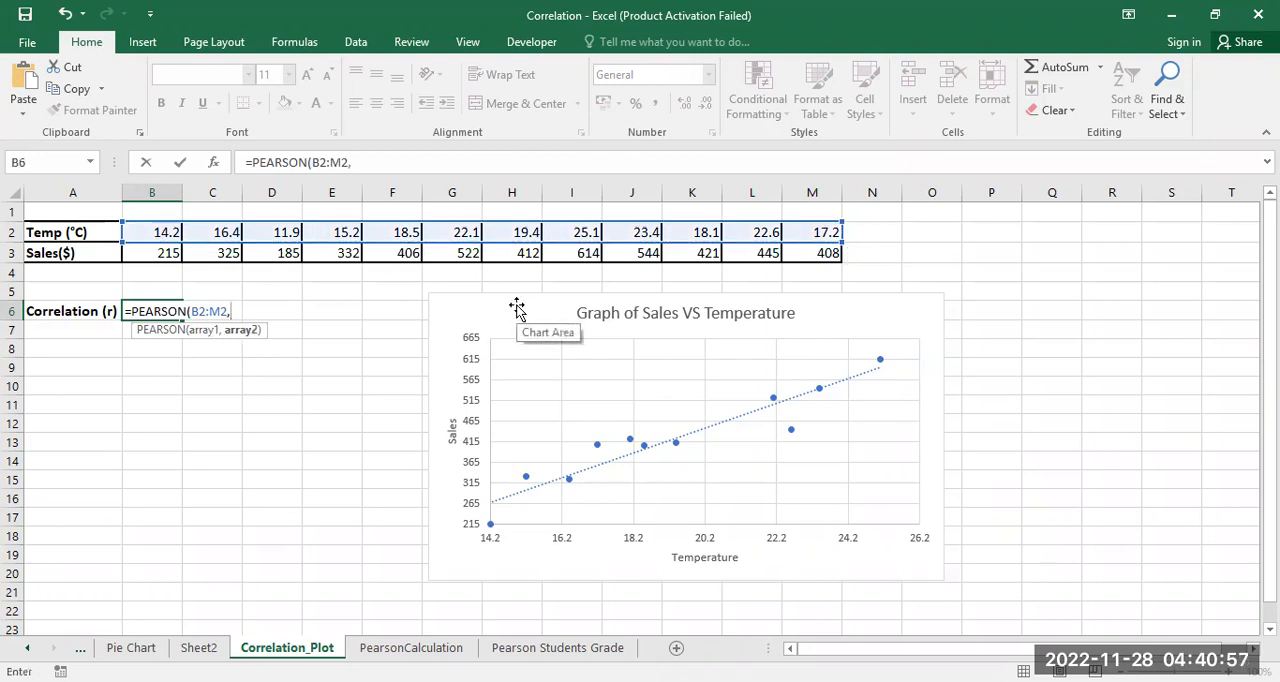
click(142, 253)
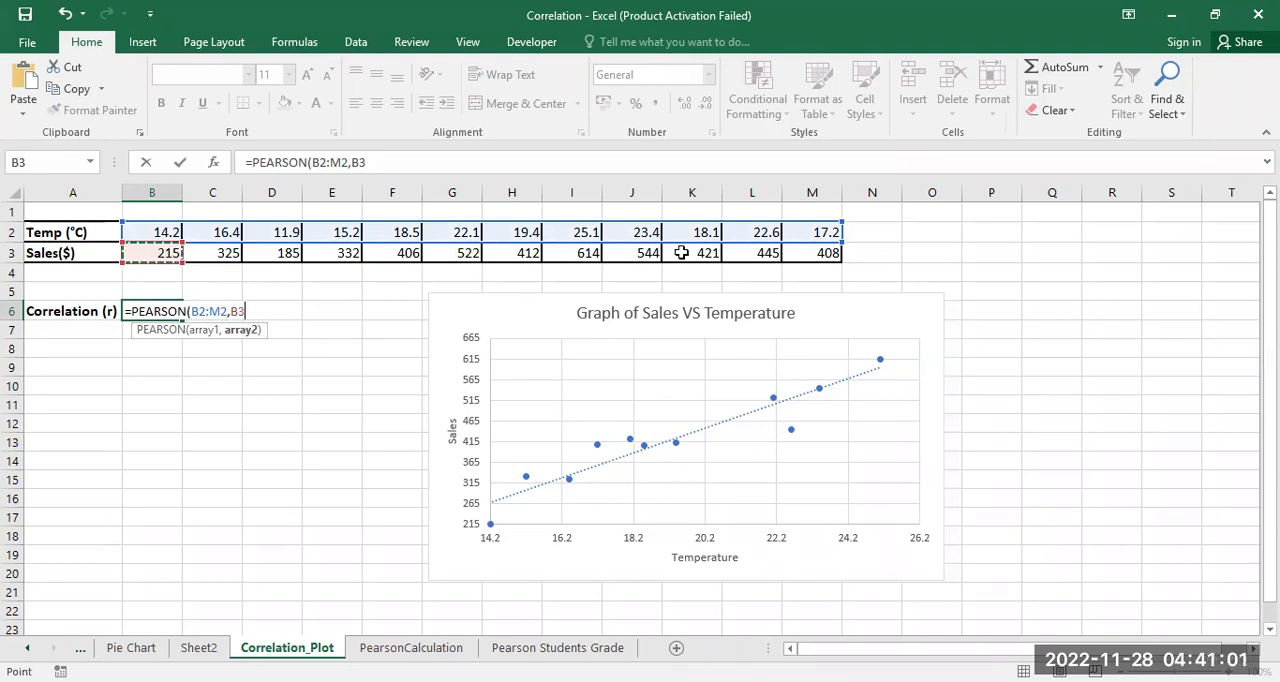
shift+click(815, 256)
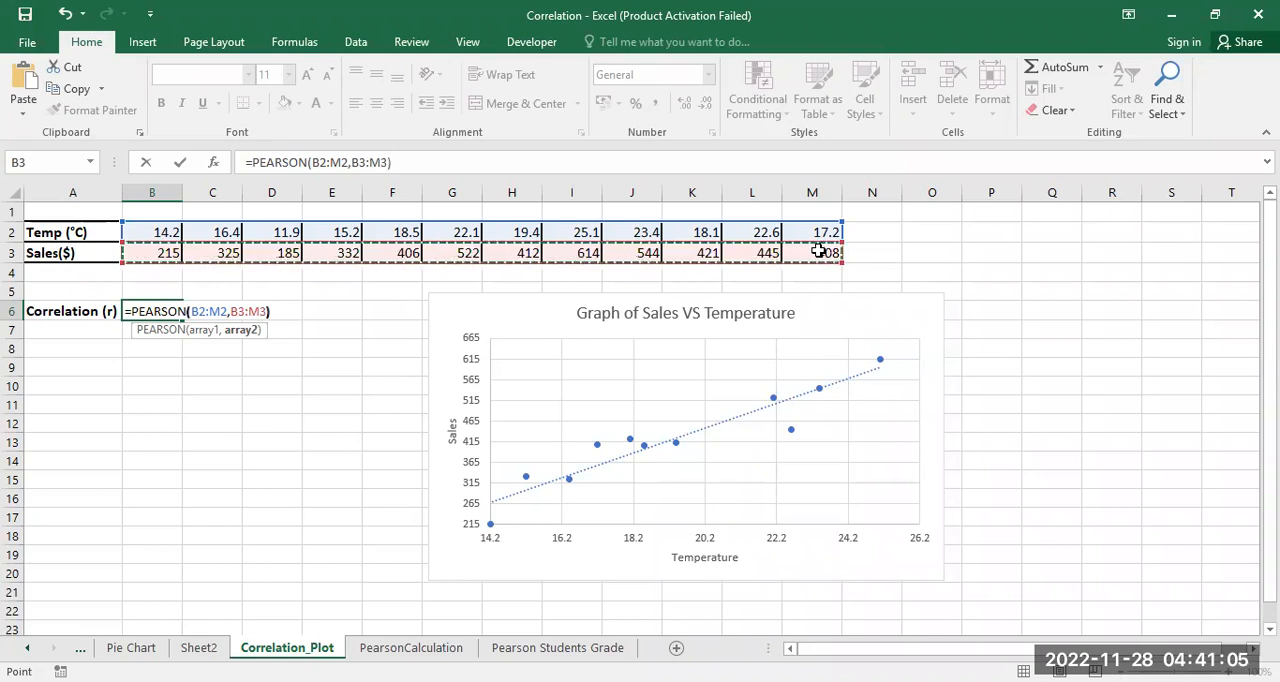
key(Return)
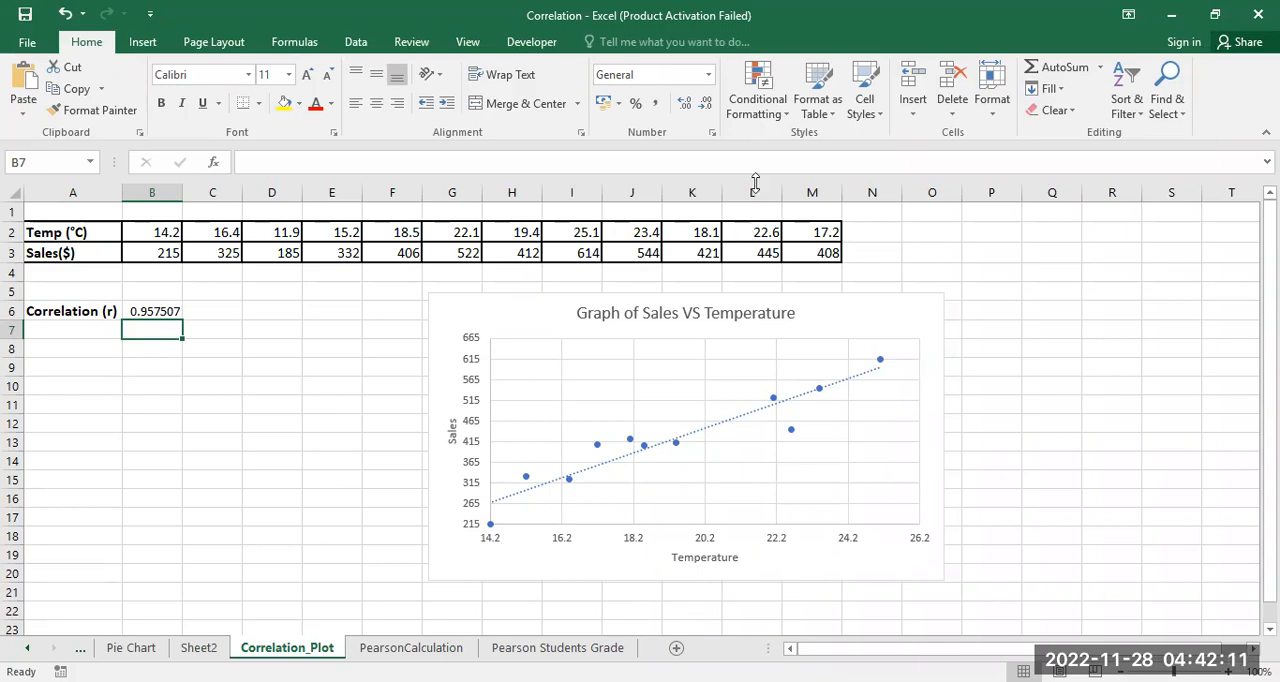
Step: Switch to the Unit 6 Correlation presentation in PowerPoint and go to slide 10 on Spearman's correlation
click(702, 91)
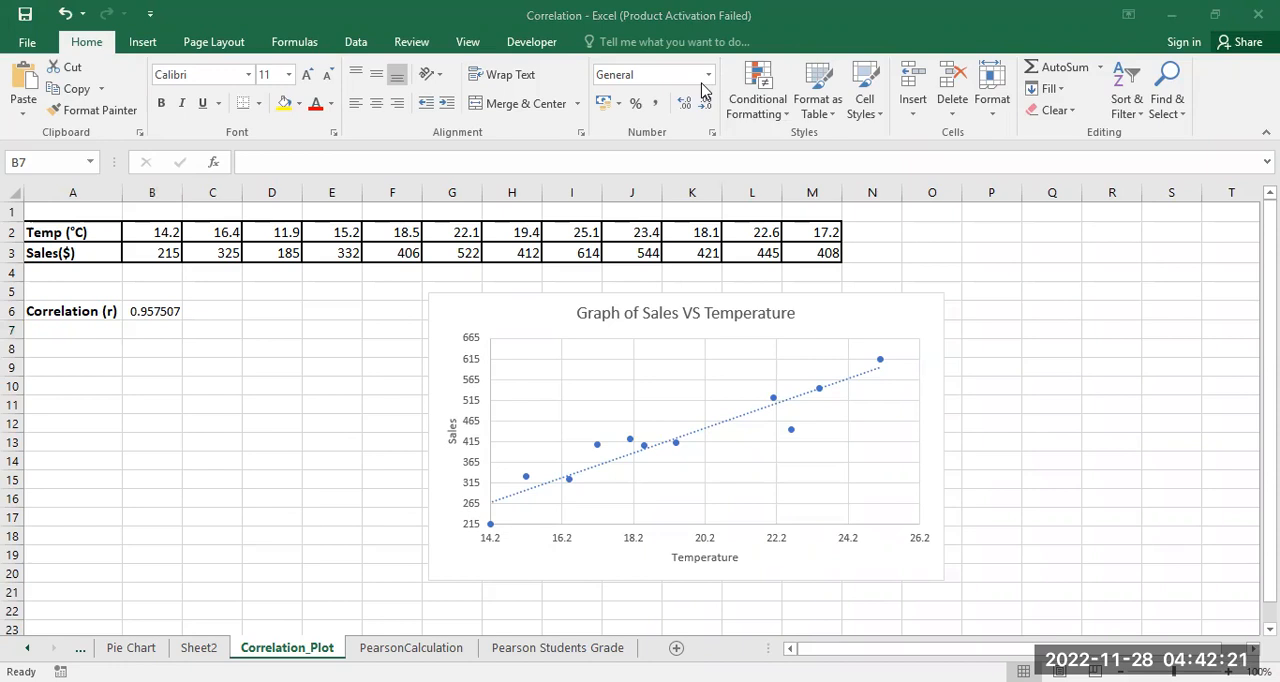
key(alt+Tab)
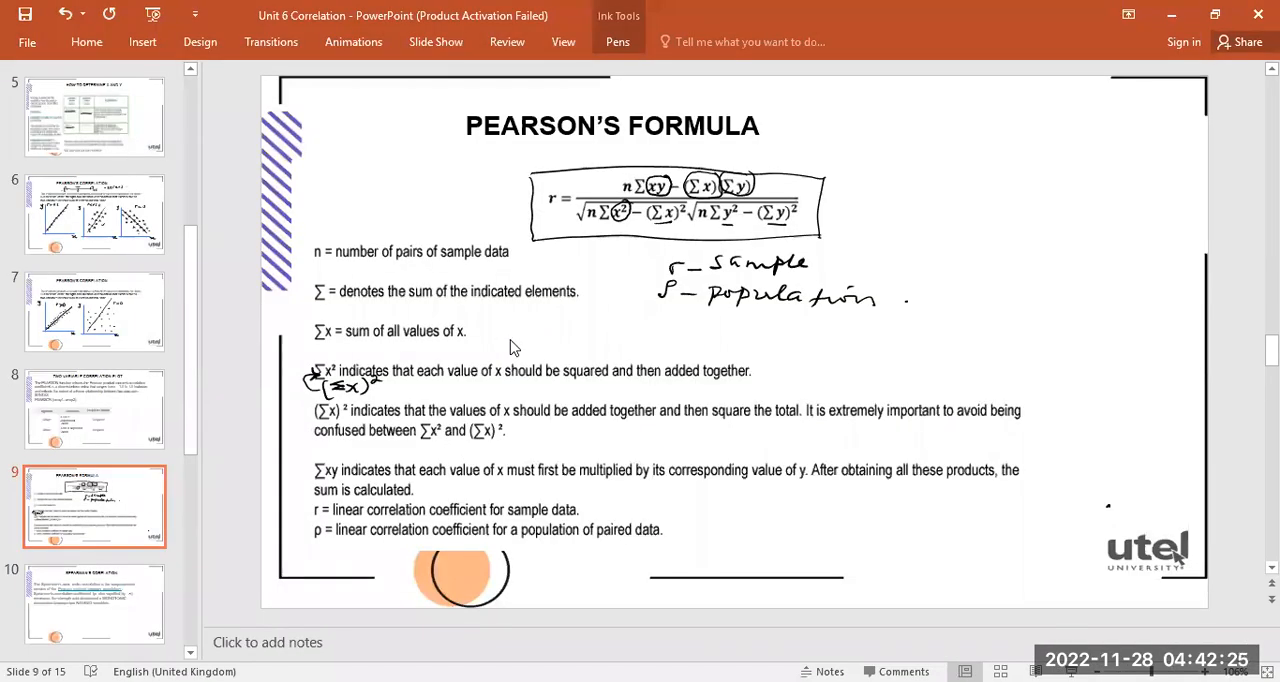
key(Page_Down)
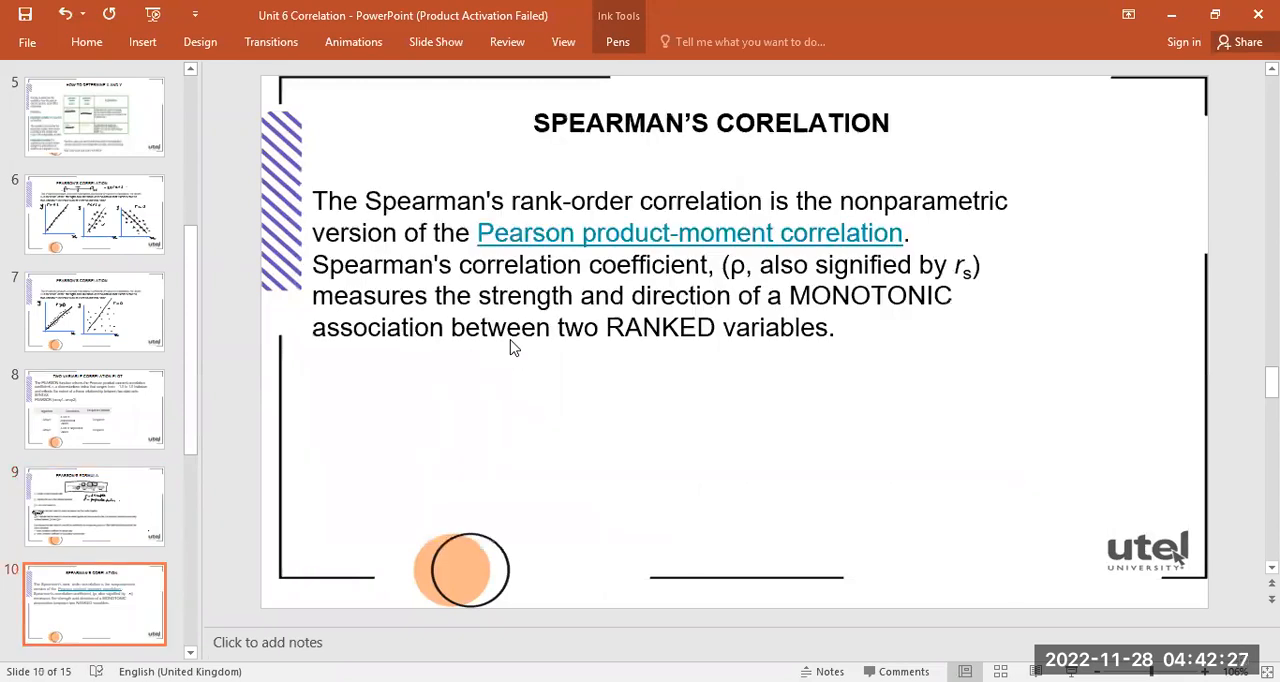